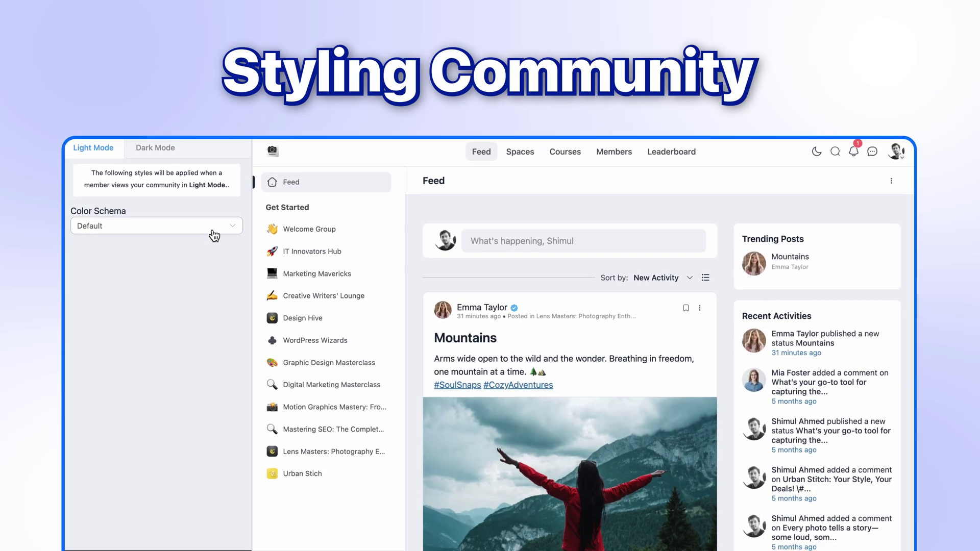
Preview the Sunset Sands colour scheme, then apply Ocean Blue
click(212, 289)
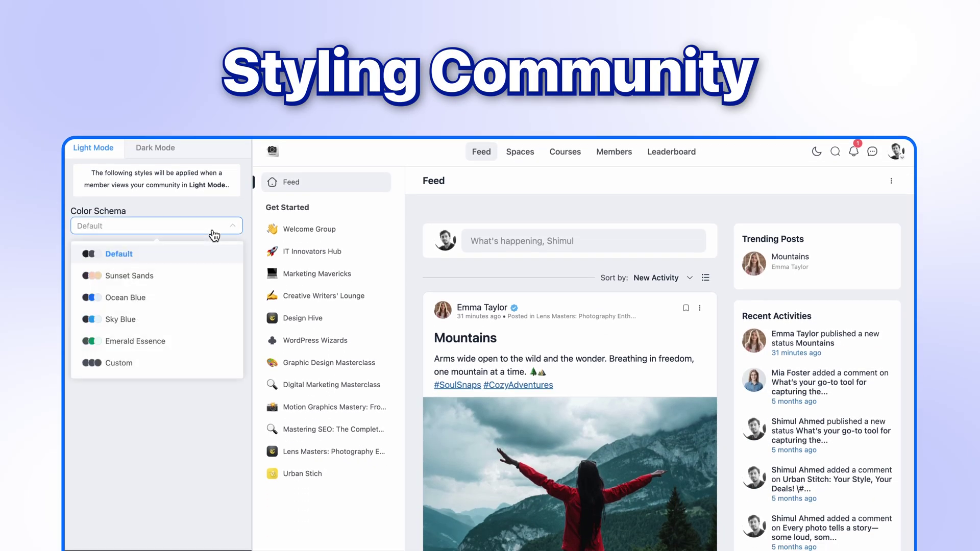
click(177, 276)
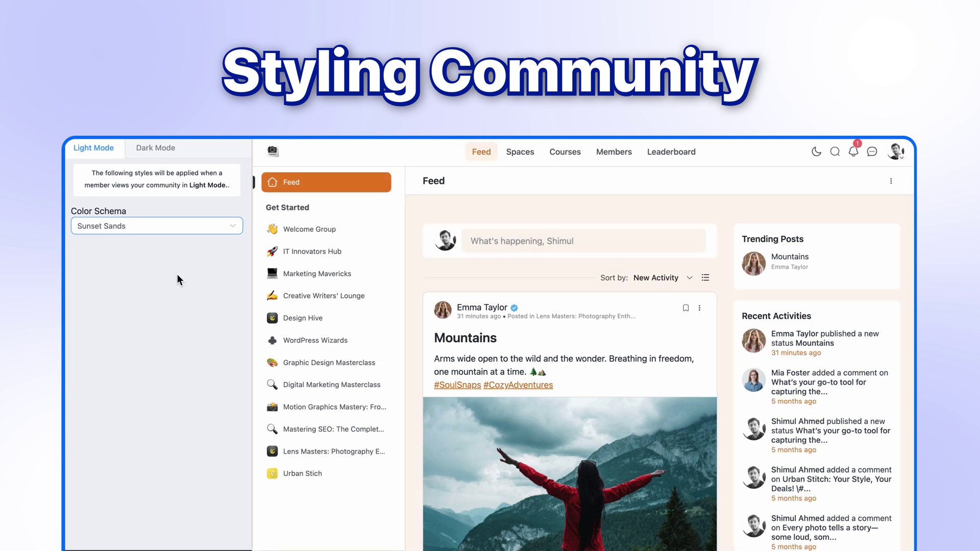
click(176, 226)
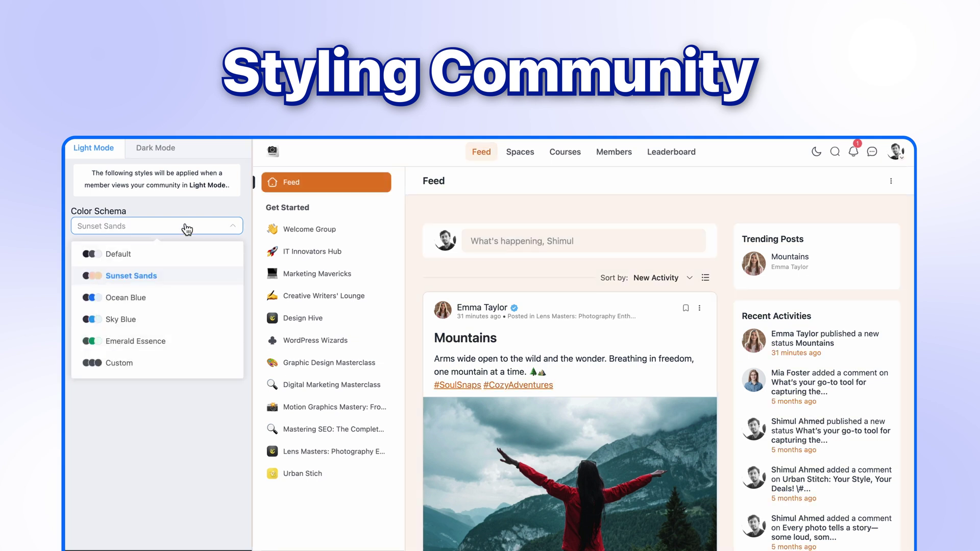
click(174, 292)
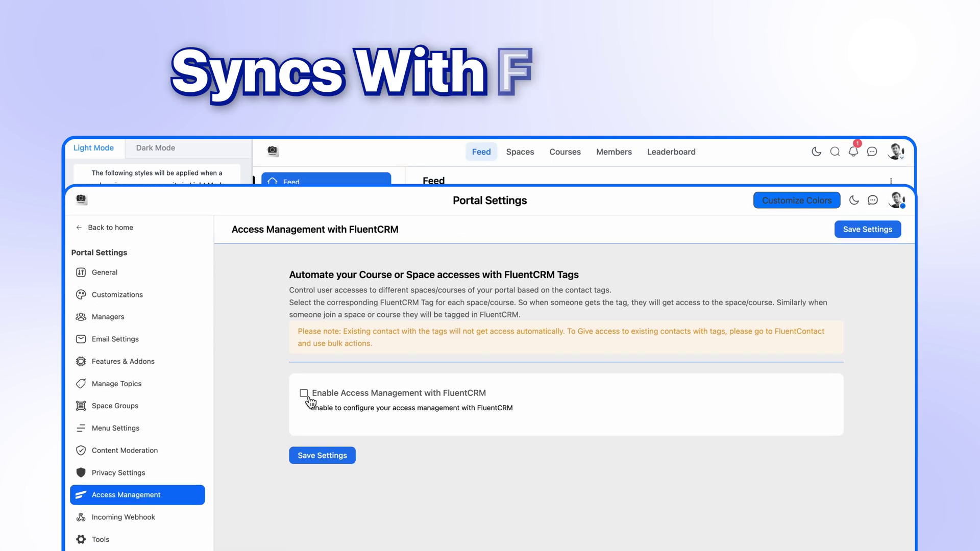
Enable access management with FluentCRM and scroll down the dashboard
click(304, 394)
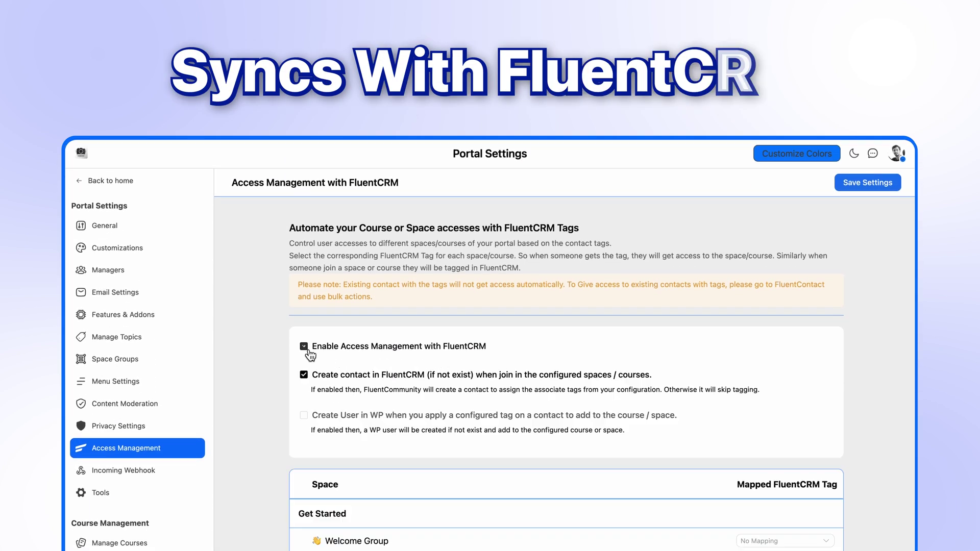
scroll(592, 399, down, 3)
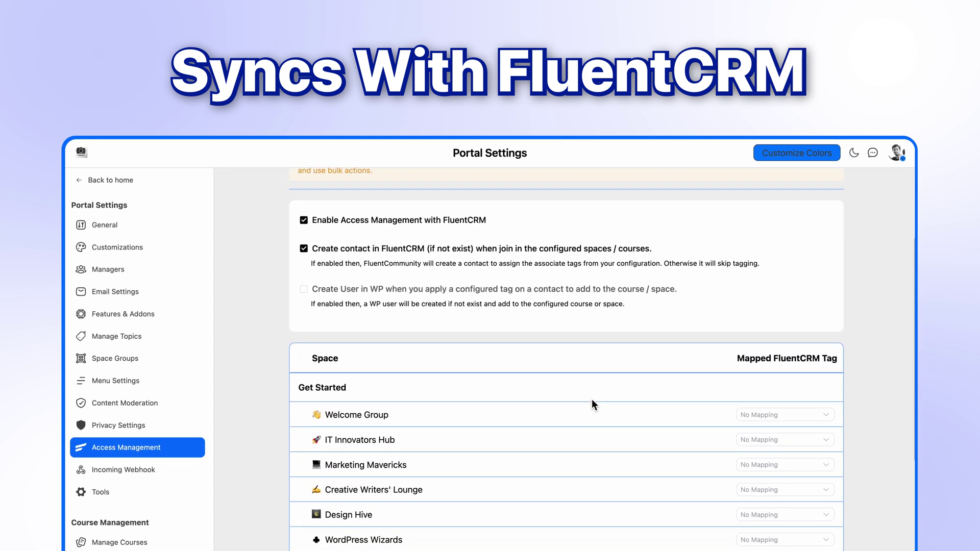
scroll(592, 404, down, 1)
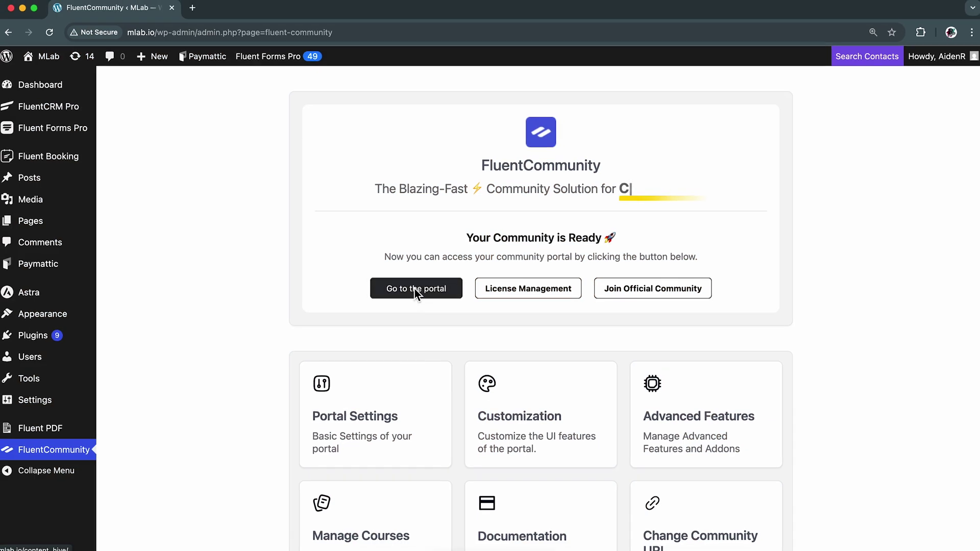
Open the Content Hive portal in a new tab, try dark mode, then return to light mode
click(414, 289)
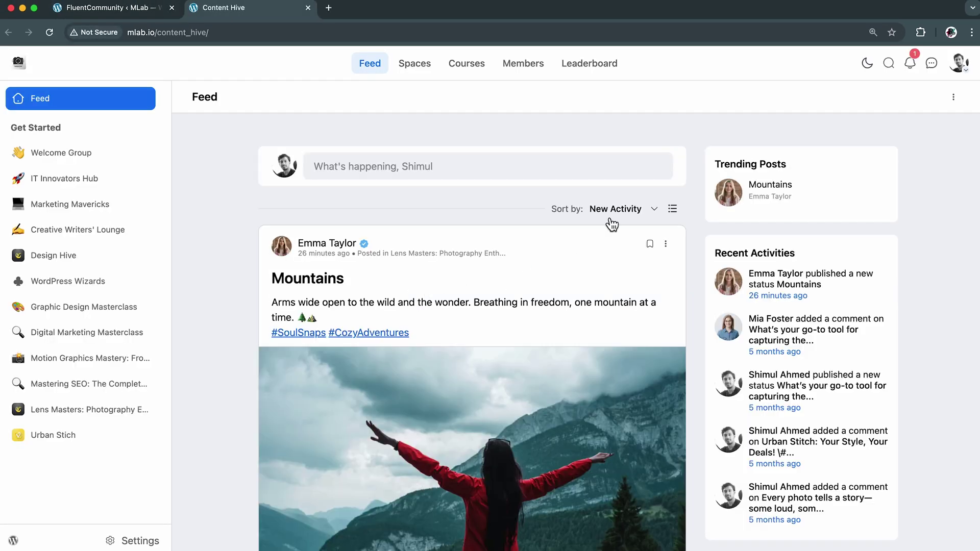
click(868, 74)
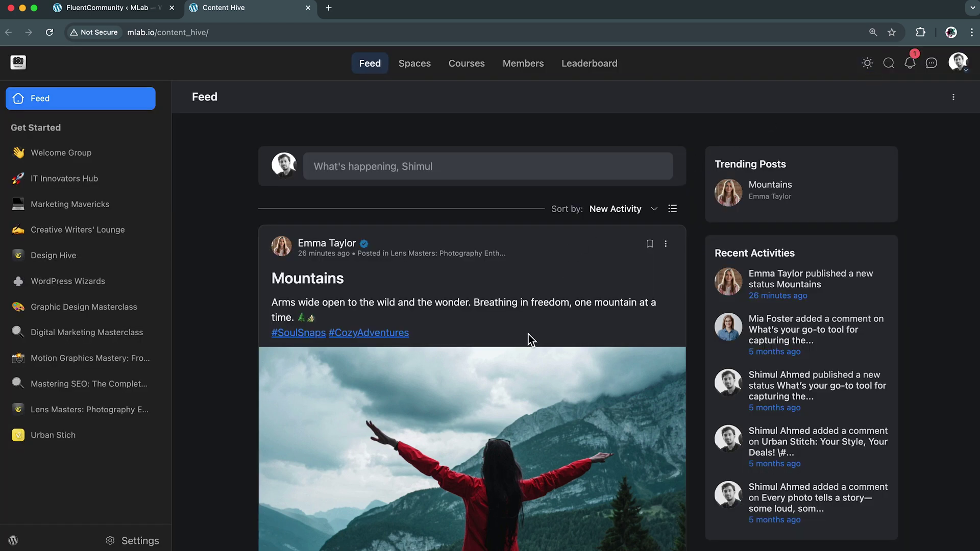
scroll(528, 334, down, 10)
scroll(528, 334, down, 15)
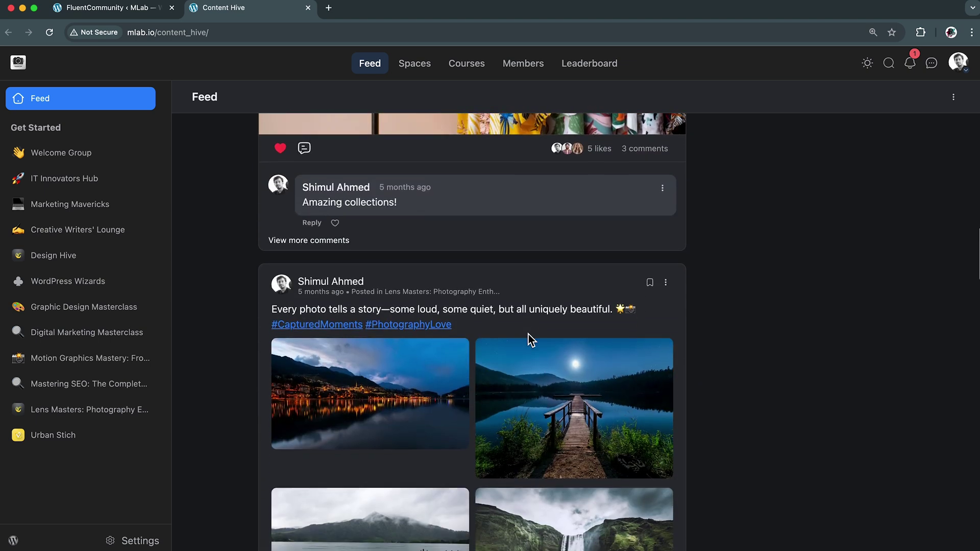
scroll(528, 335, up, 20)
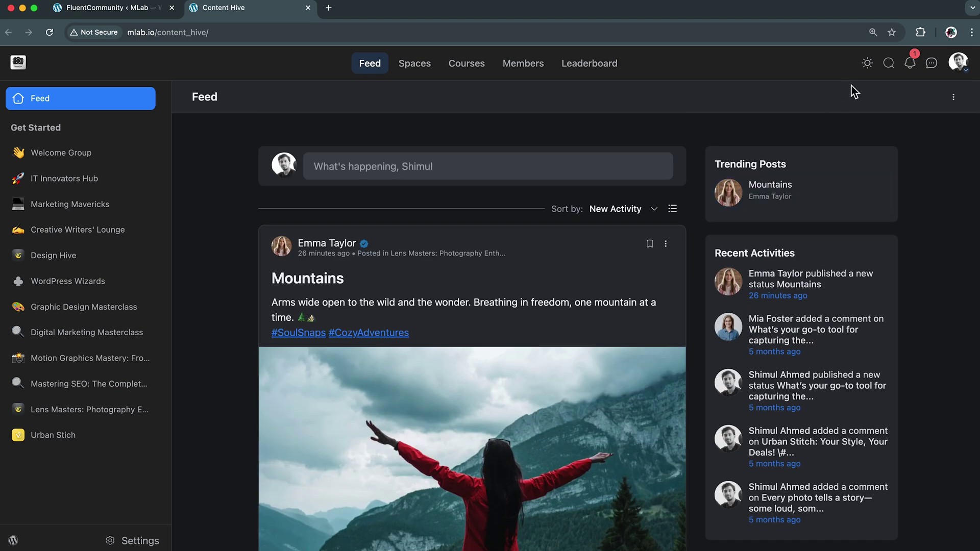
click(867, 65)
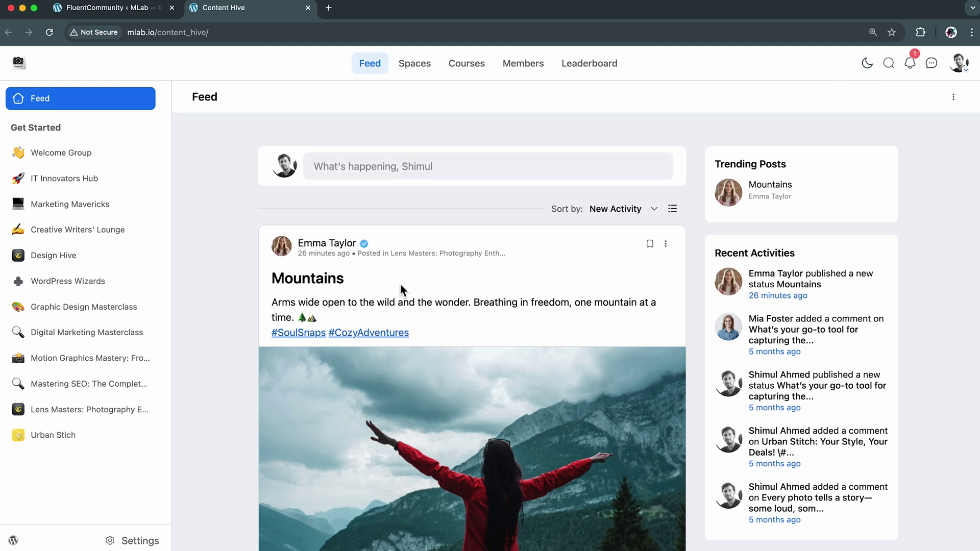
Open the portal colour customizer, view the Dark Mode settings, then return to Light Mode
click(138, 542)
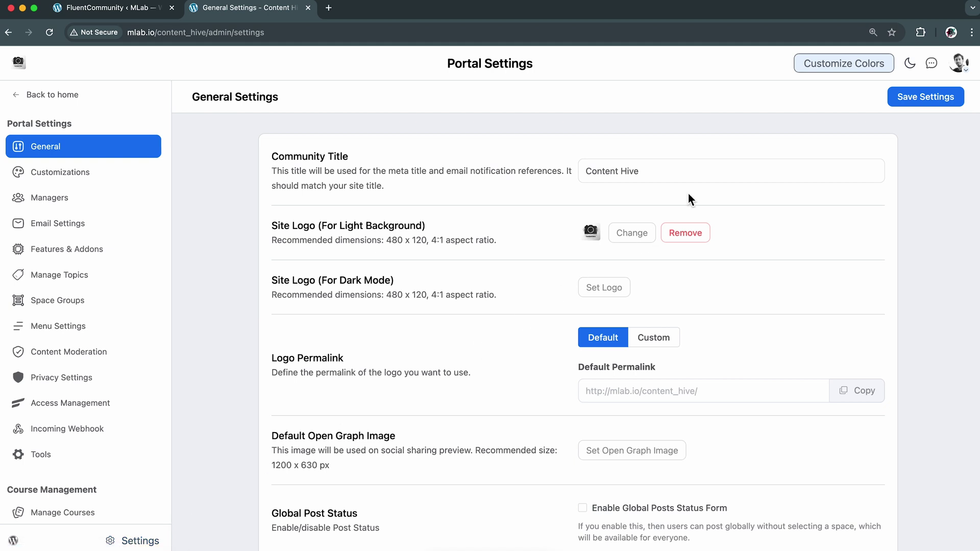
click(851, 71)
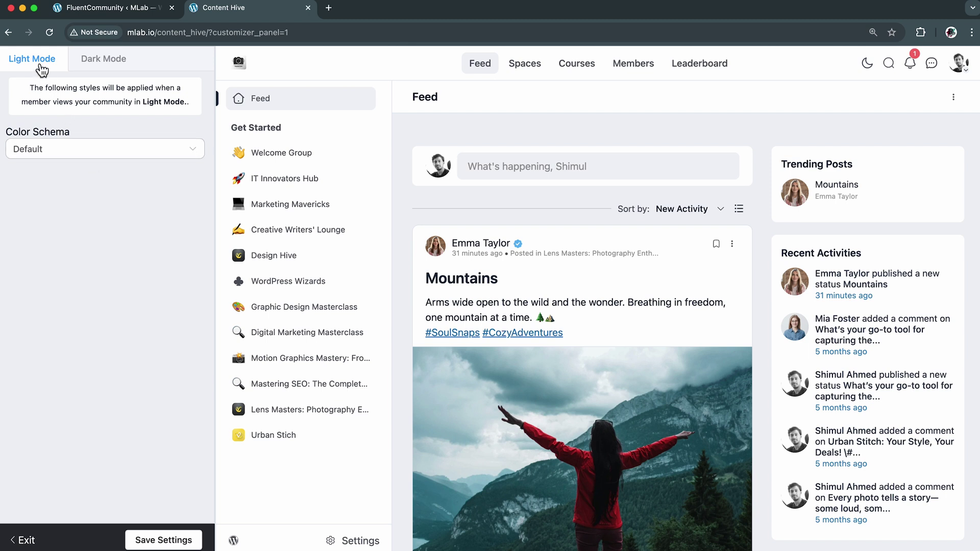
click(115, 62)
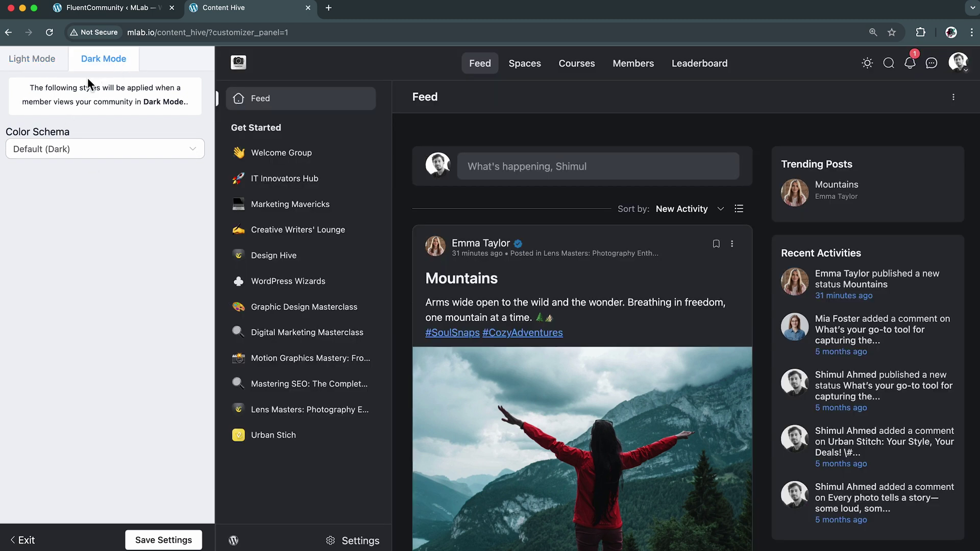
drag(30, 88, 179, 121)
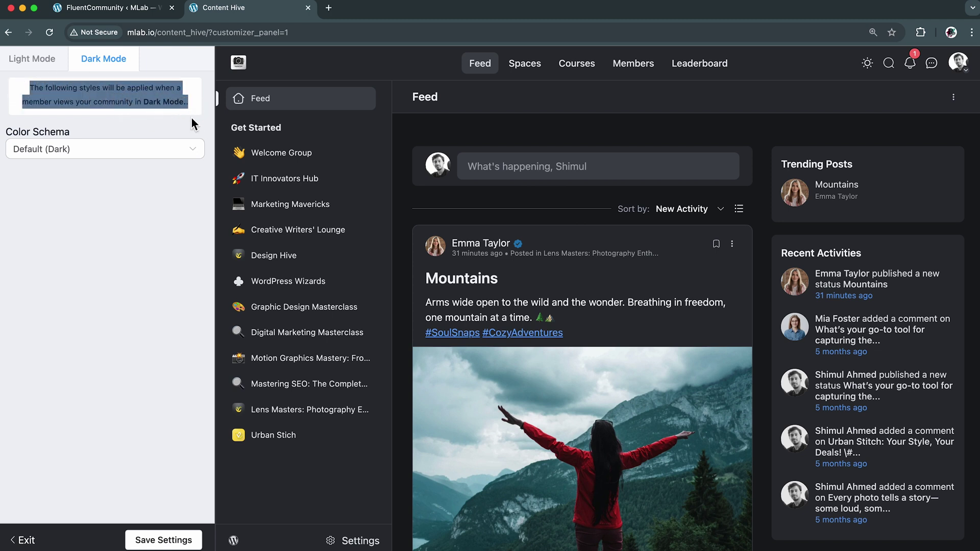
click(121, 130)
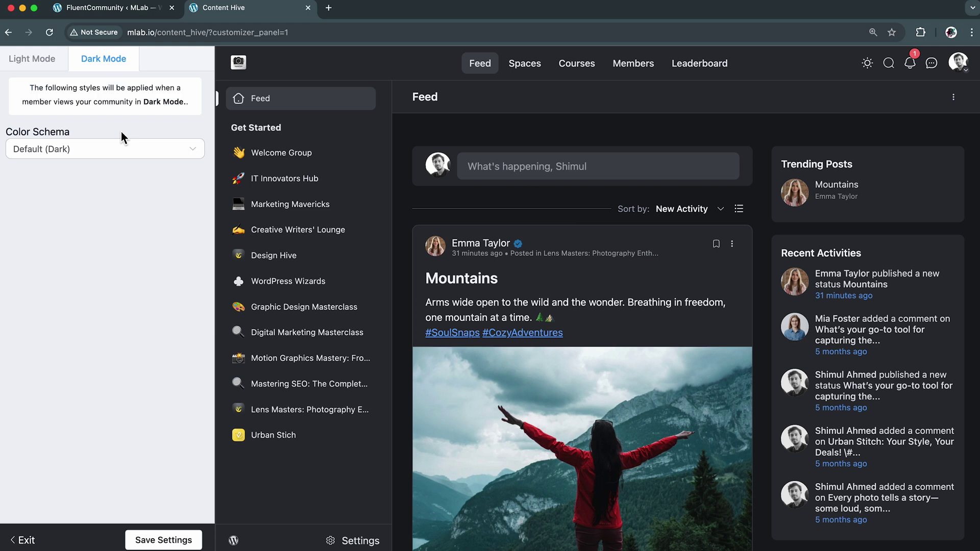
click(41, 66)
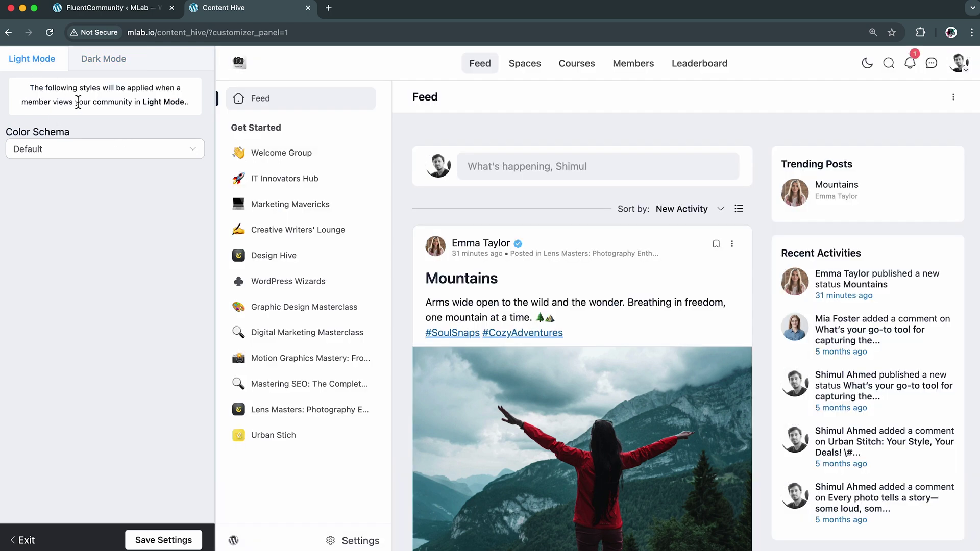
Preview Sunset Sands, Ocean Blue, Sky Blue and Emerald Essence, then choose the Custom scheme
click(170, 158)
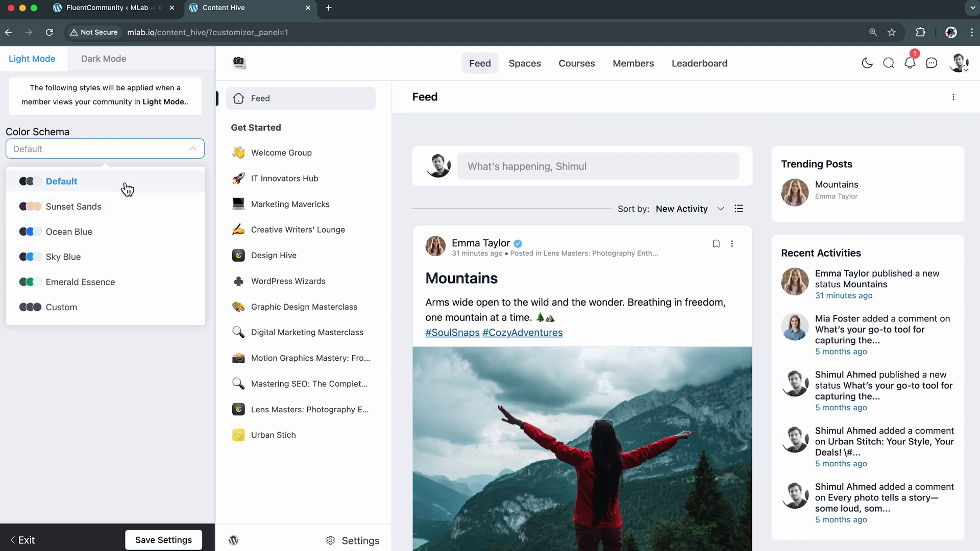
click(129, 207)
click(136, 153)
click(123, 230)
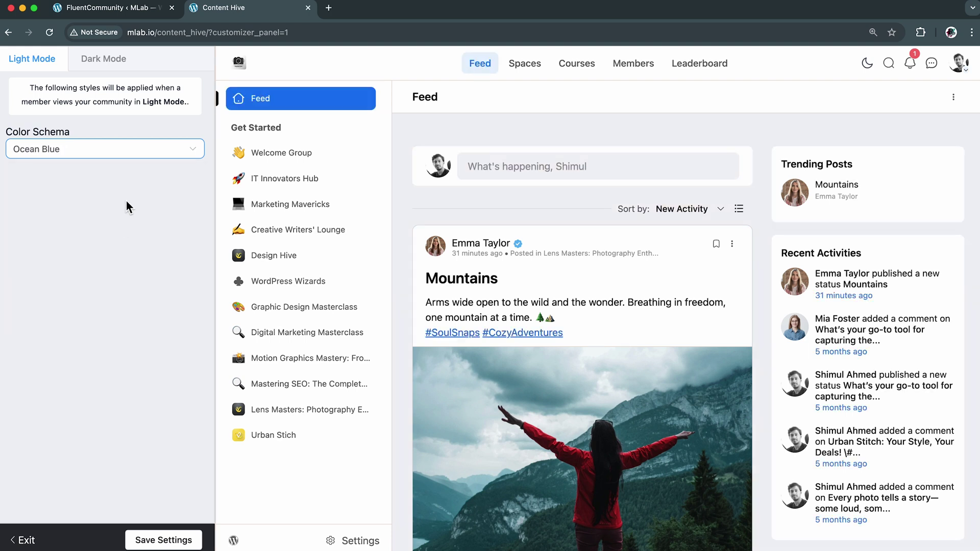
click(144, 152)
click(140, 262)
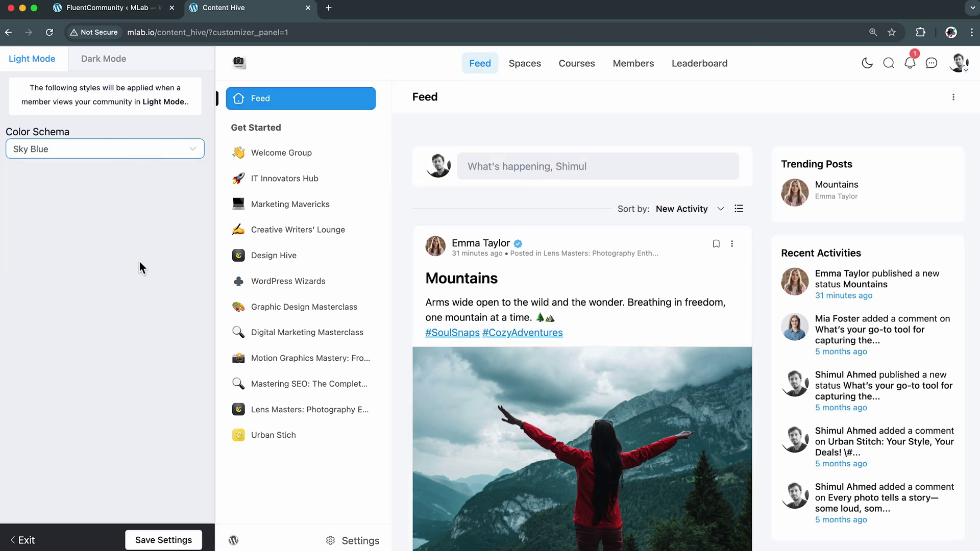
click(149, 154)
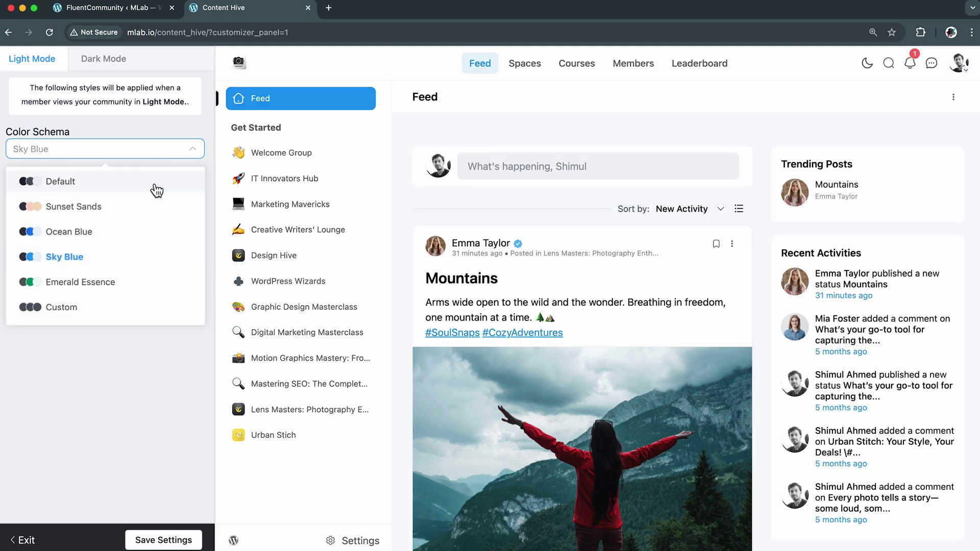
click(147, 284)
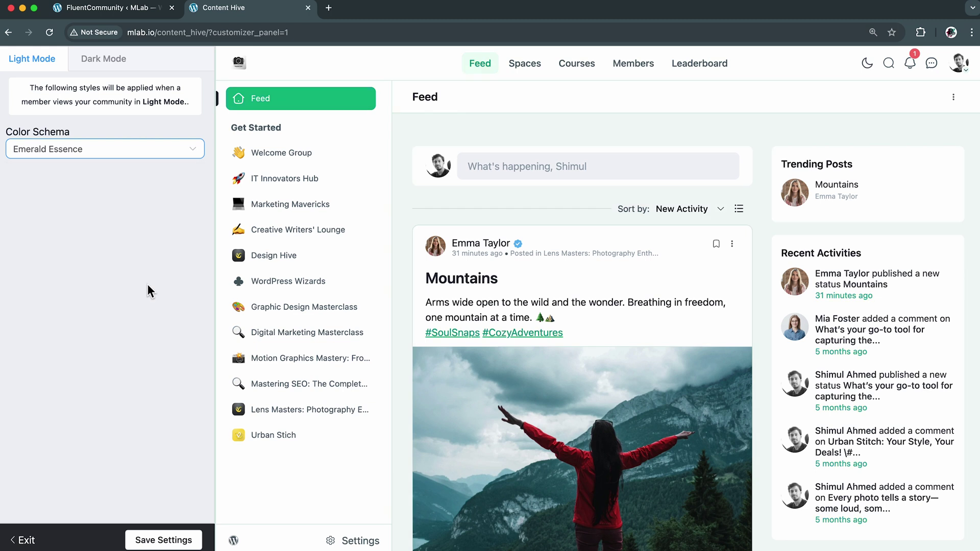
click(136, 157)
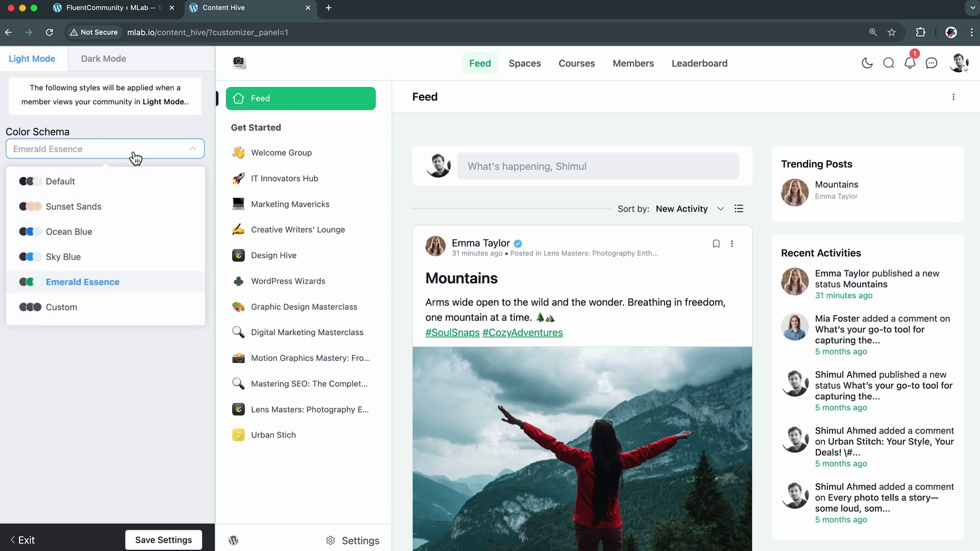
click(123, 239)
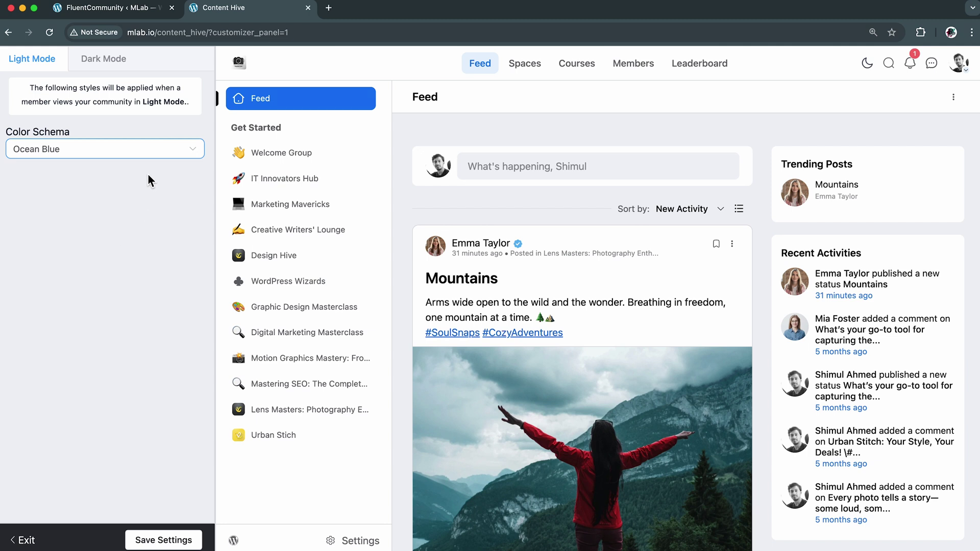
click(149, 158)
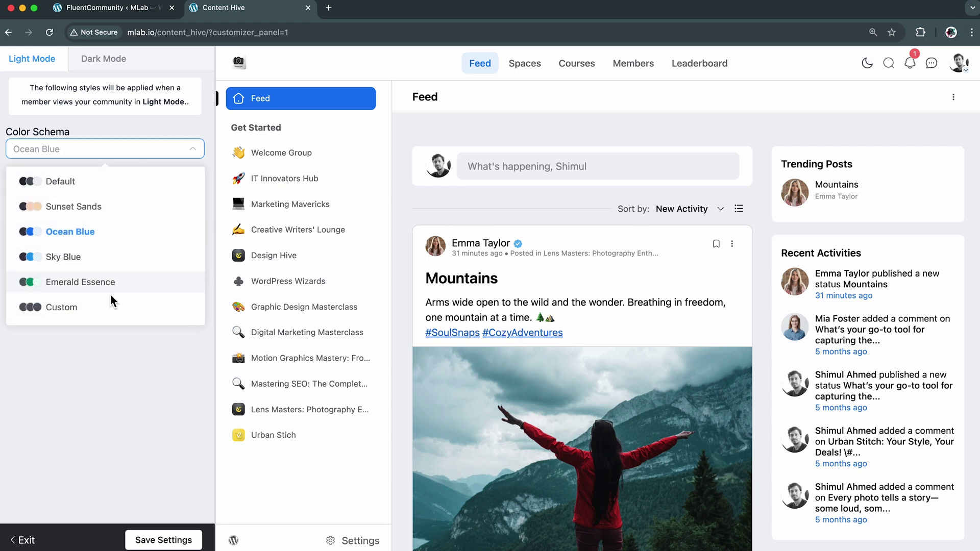
click(103, 308)
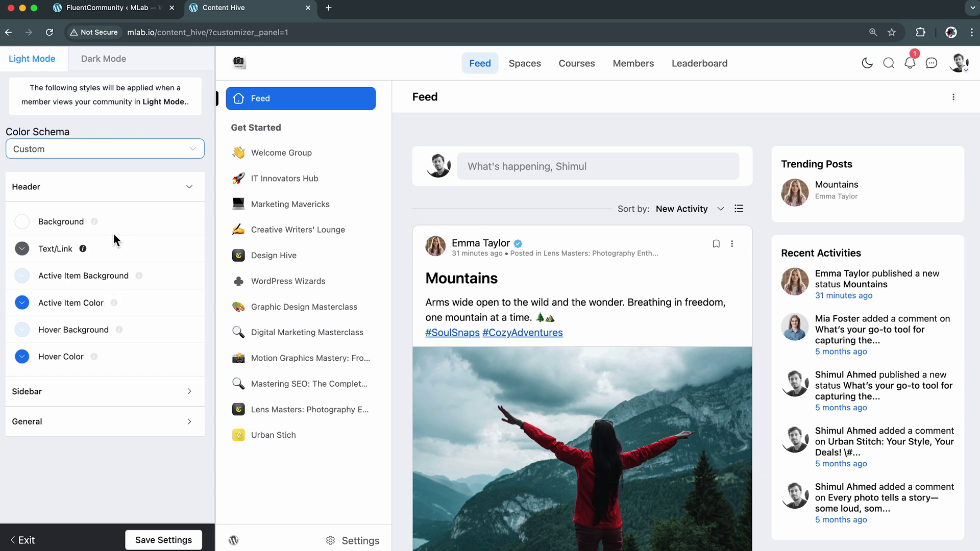
Expand the Sidebar and General colour groups to review them, then collapse Sidebar
click(69, 190)
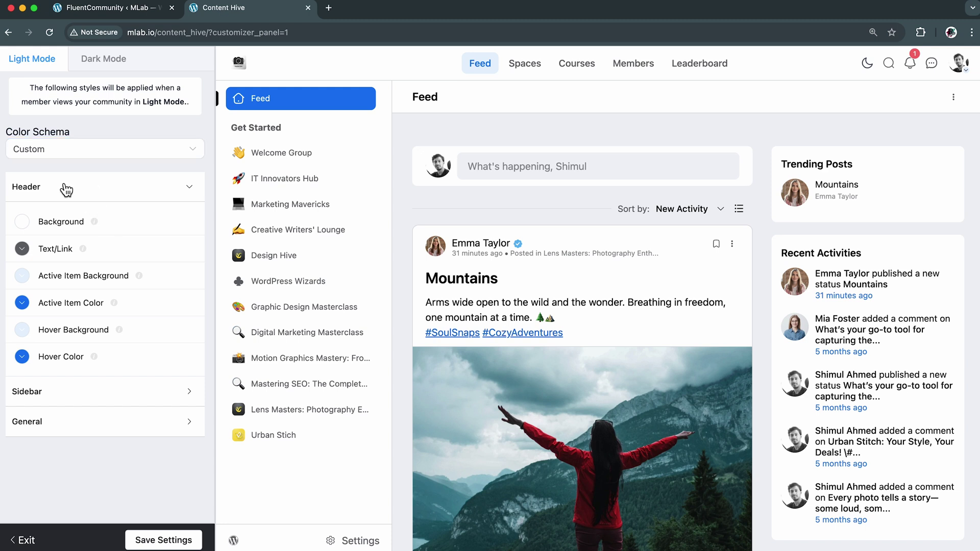
click(114, 389)
scroll(114, 388, down, 3)
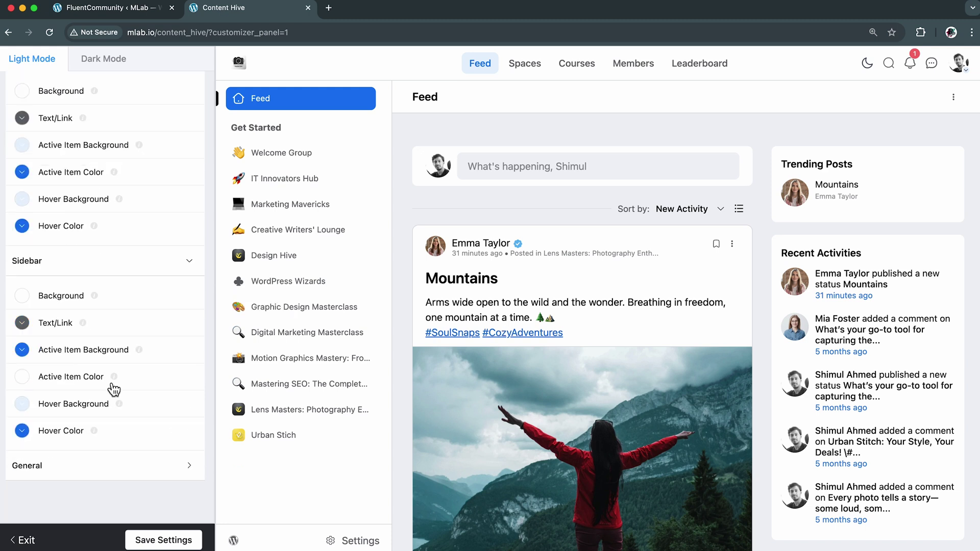
click(107, 472)
scroll(106, 474, down, 6)
scroll(106, 473, up, 10)
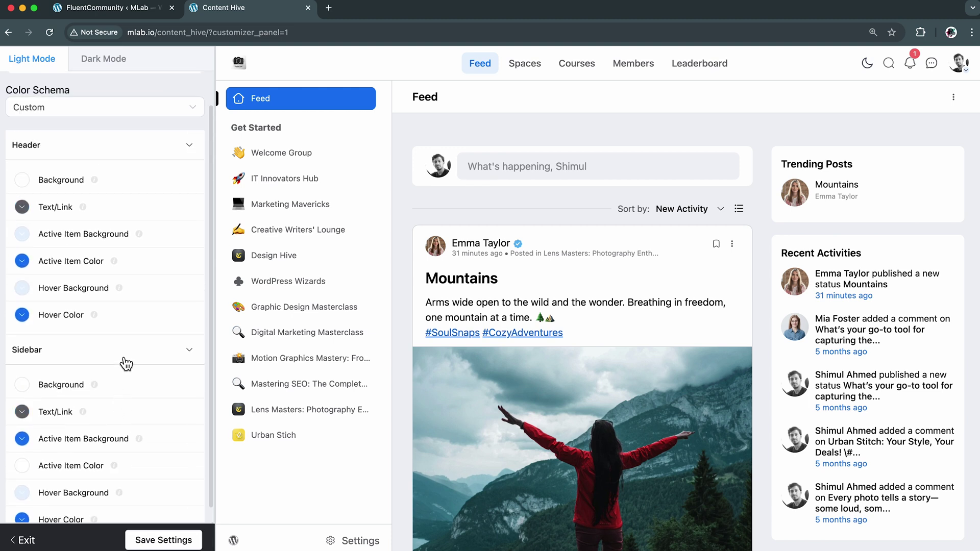
click(121, 352)
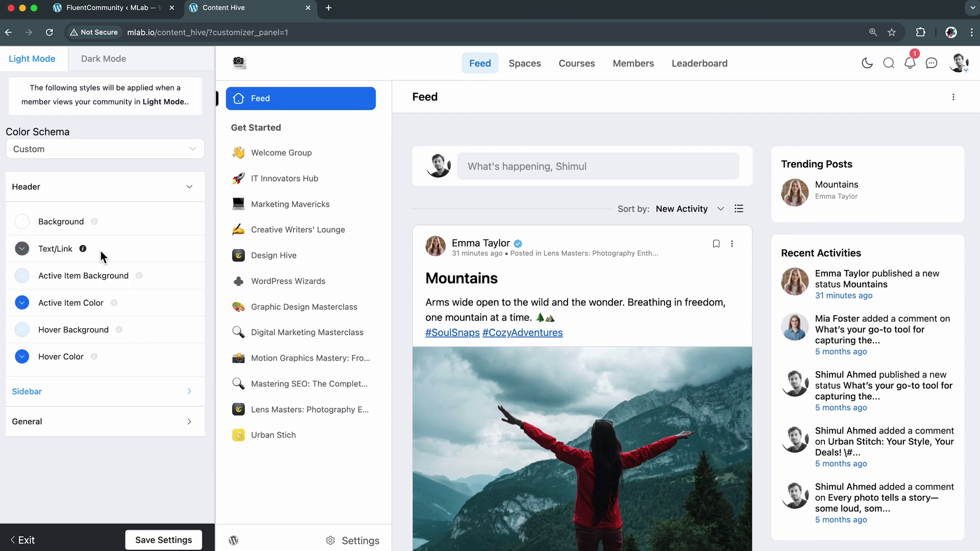
Try pink, orange and light blue, then set the header background to white
click(74, 229)
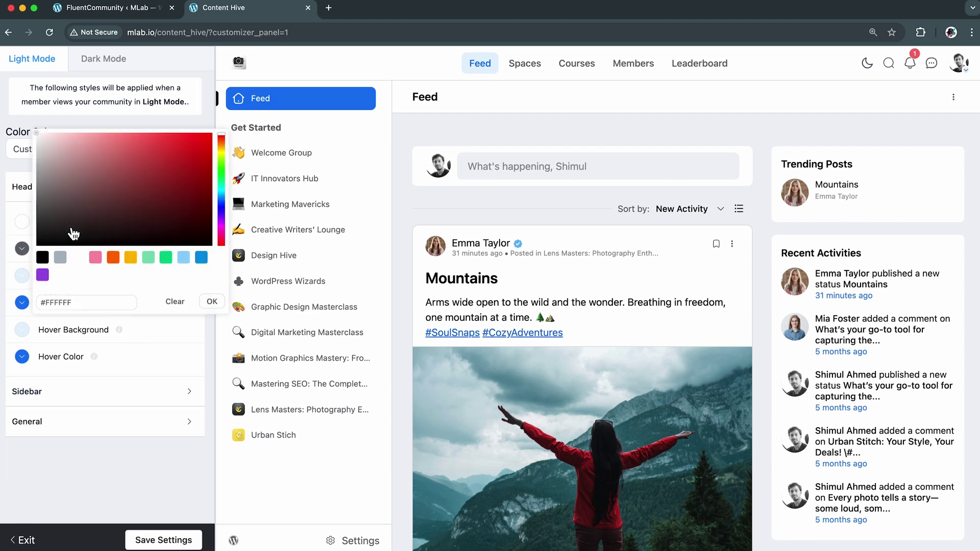
click(95, 259)
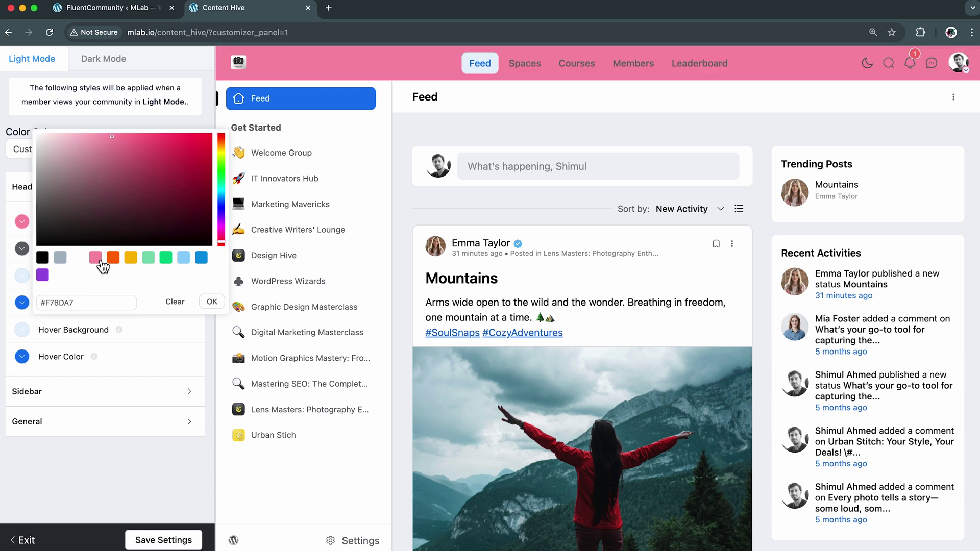
click(120, 260)
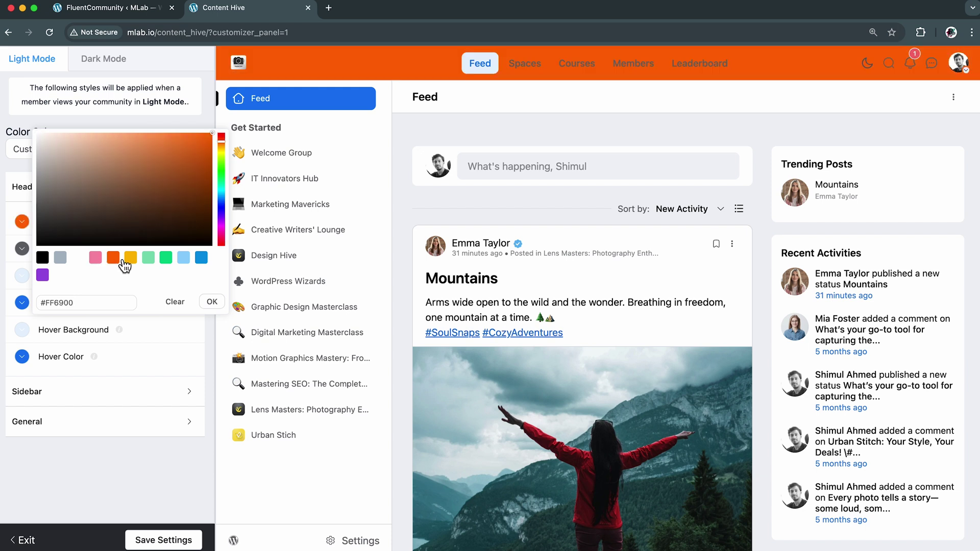
click(188, 260)
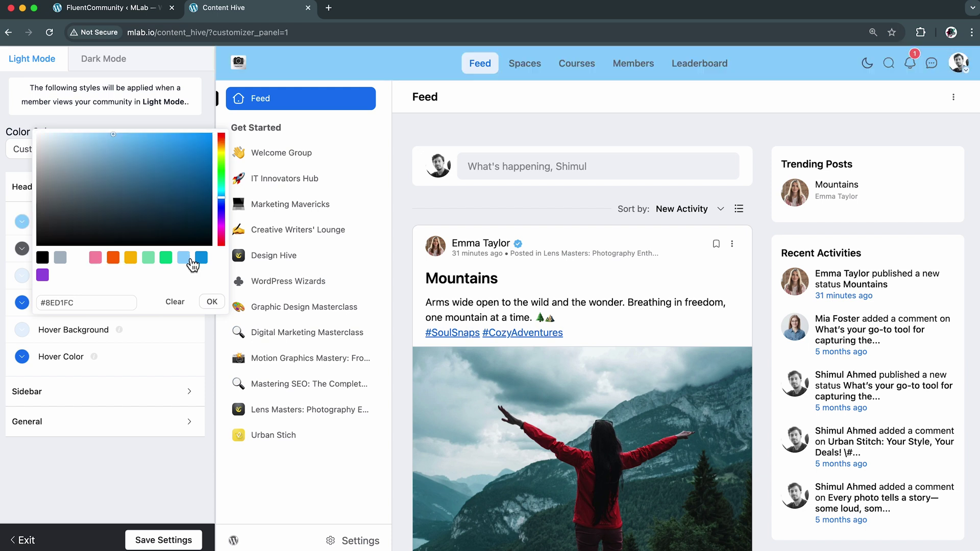
click(79, 258)
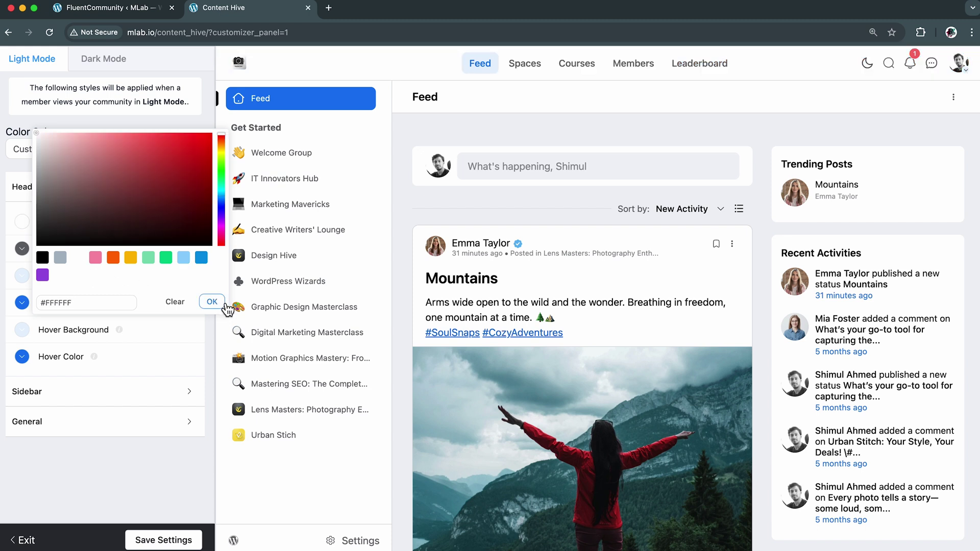
click(227, 309)
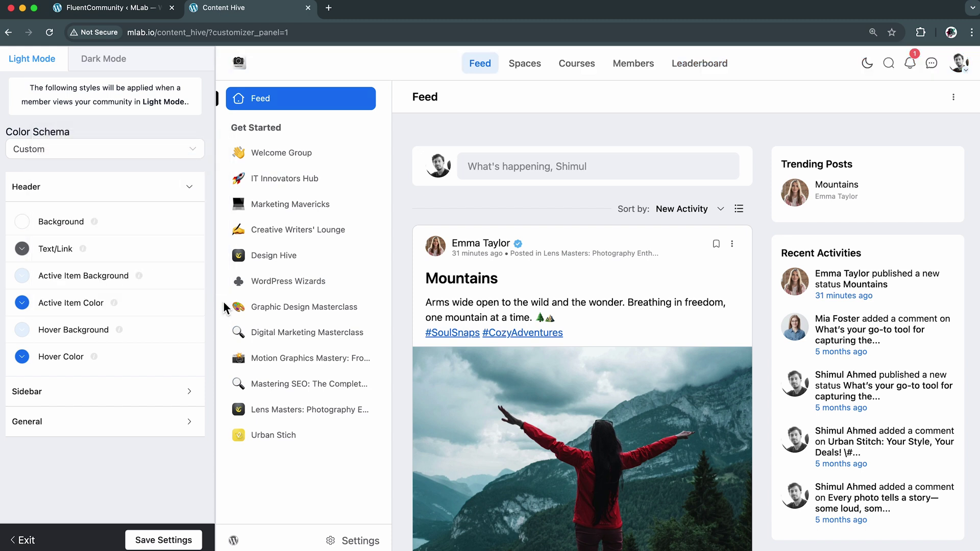
Darken the header text/link colour and make the active item background blue (#007BFF)
click(70, 258)
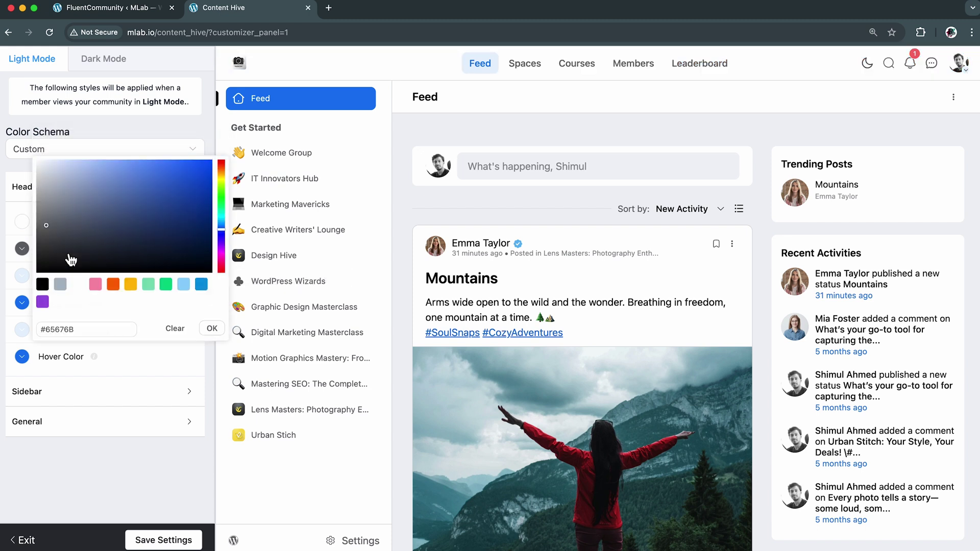
drag(48, 232, 37, 242)
click(212, 329)
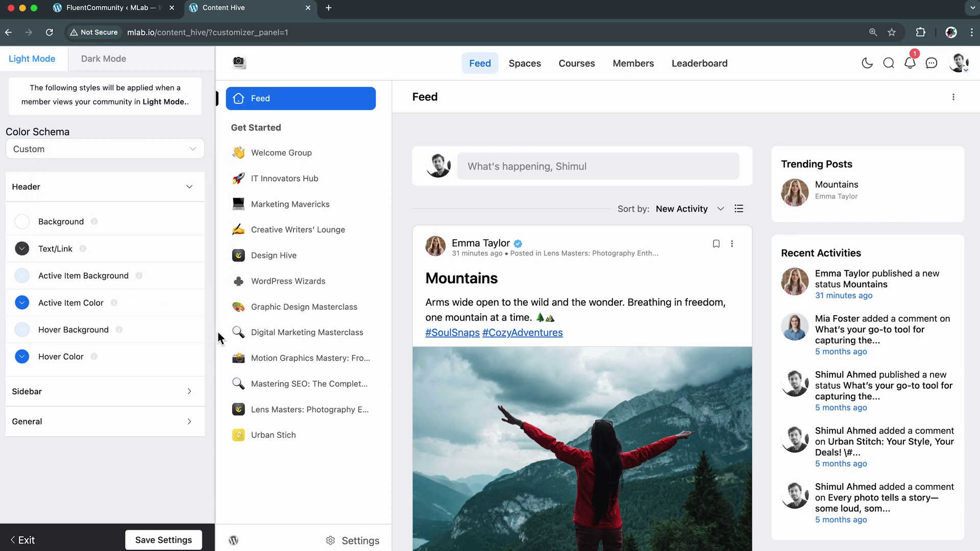
click(92, 286)
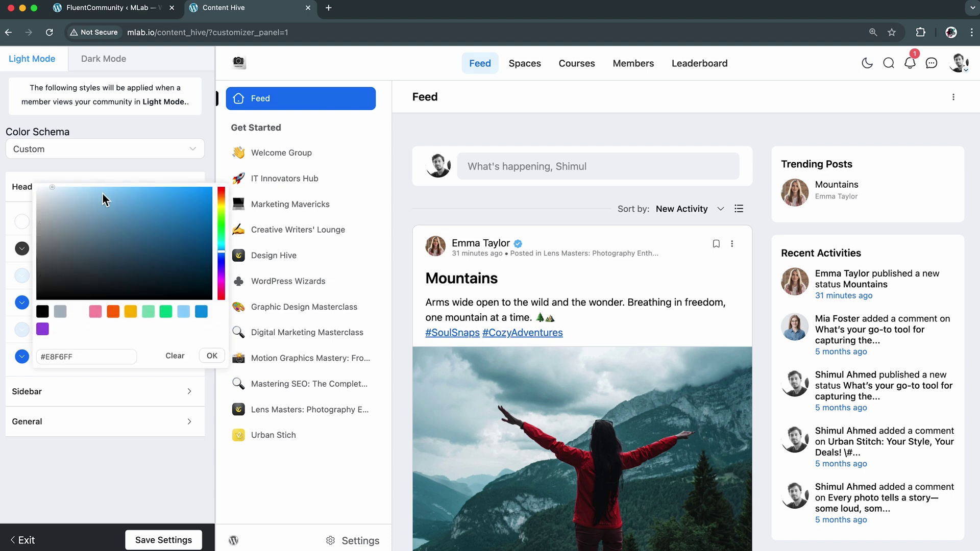
mouse_move(104, 199)
mouse_down()
mouse_move(148, 190)
mouse_move(204, 206)
mouse_move(224, 190)
mouse_up()
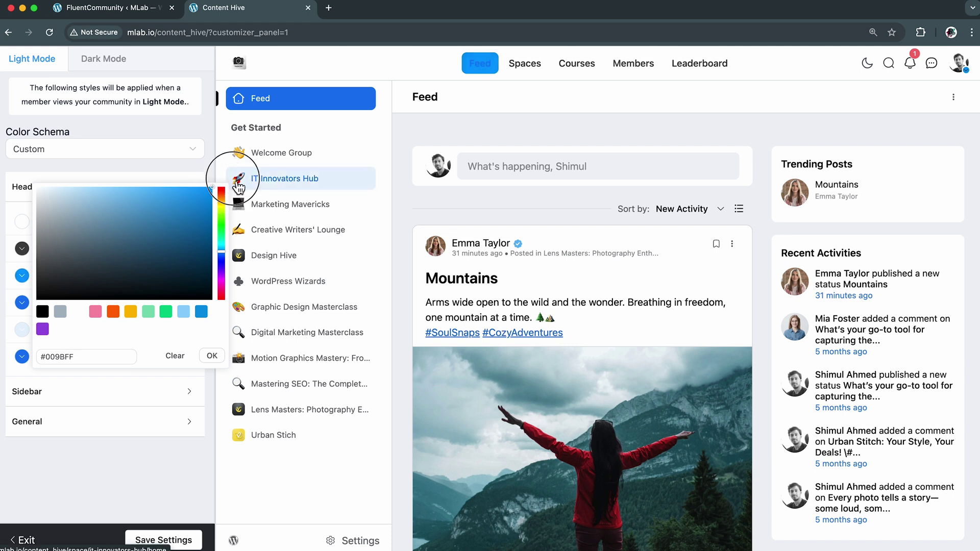
click(223, 253)
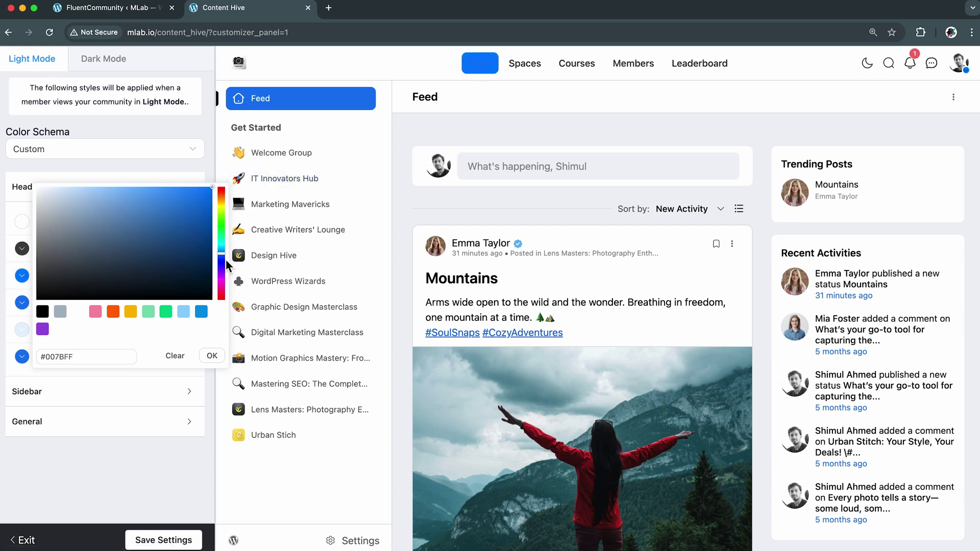
click(213, 356)
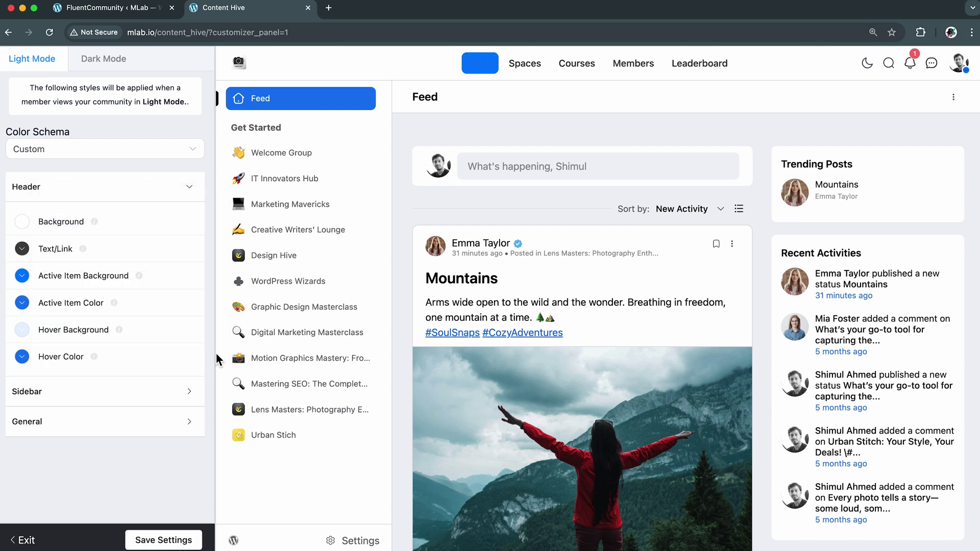
Make the header active item text white and the hover background a stronger light blue
click(74, 306)
drag(61, 236, 21, 190)
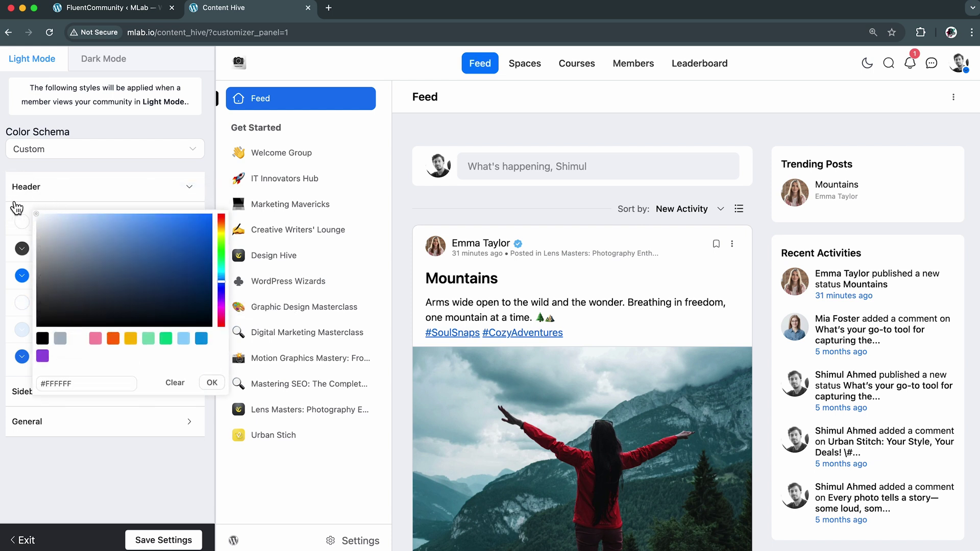
click(219, 387)
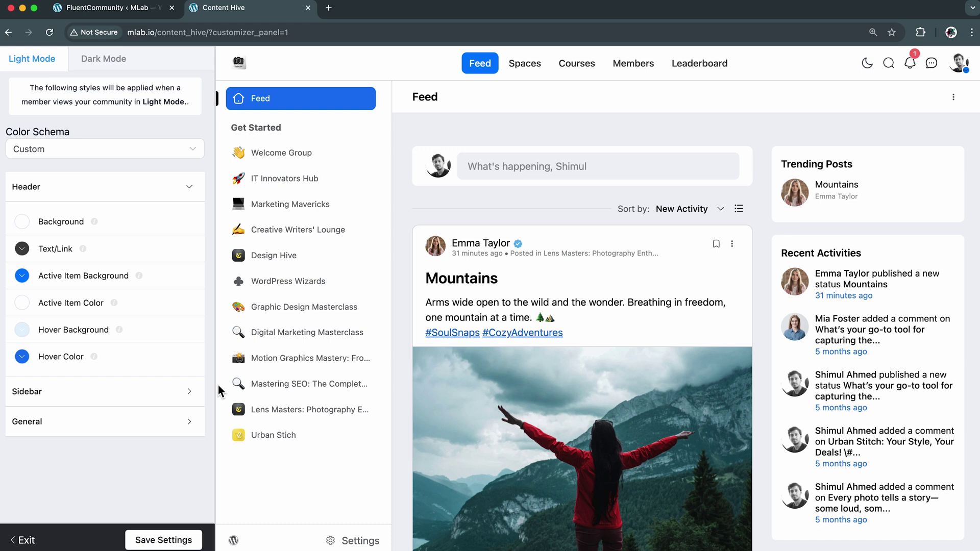
click(75, 339)
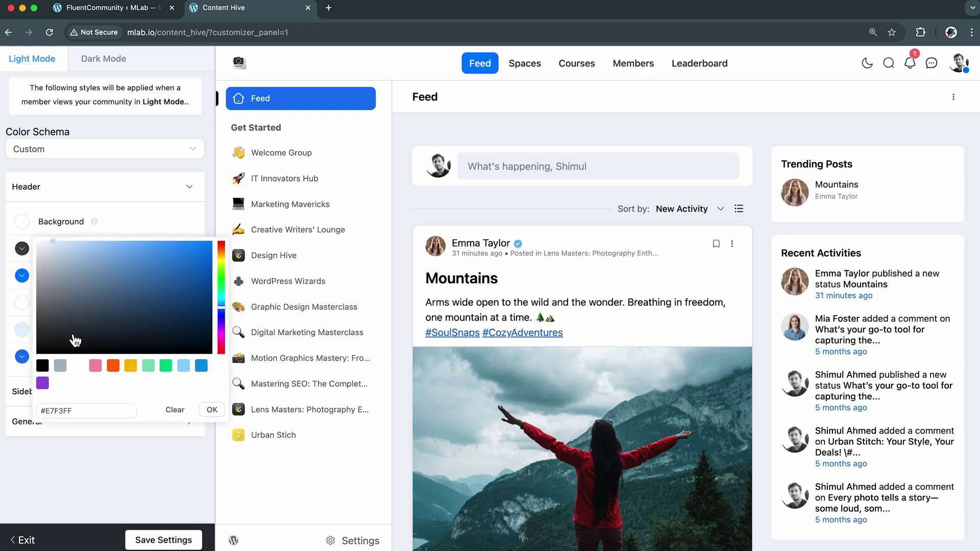
drag(65, 244, 91, 241)
click(212, 411)
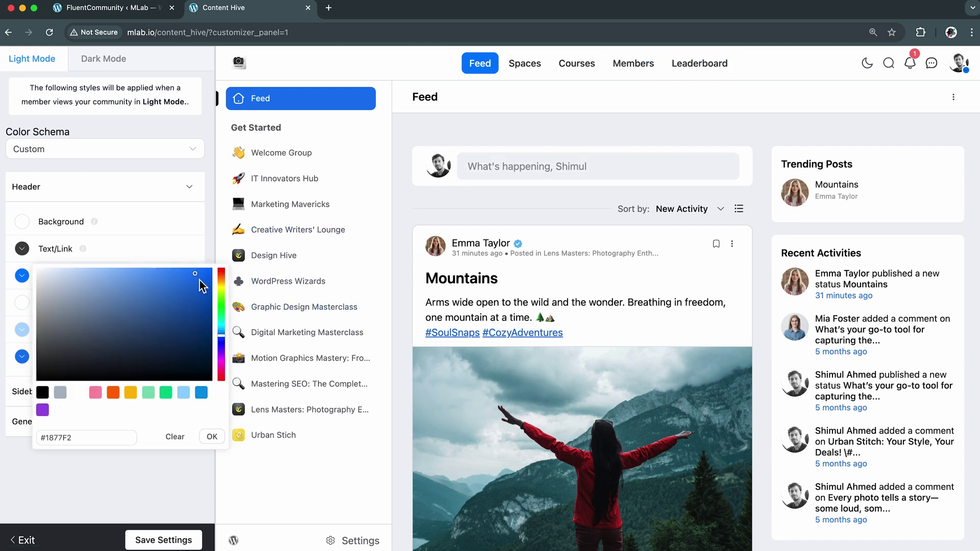
click(212, 436)
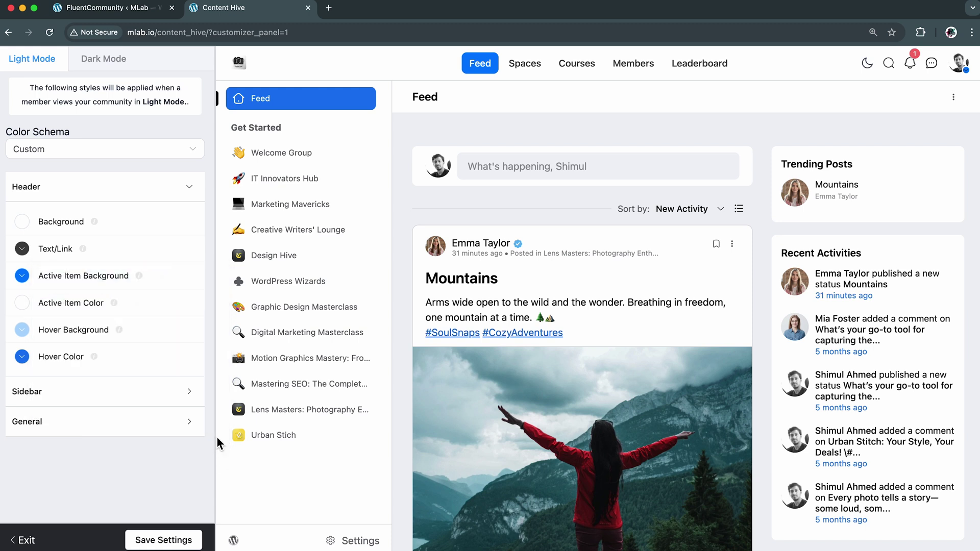
Switch from Header to Sidebar colours and darken the sidebar text/link colour
click(122, 190)
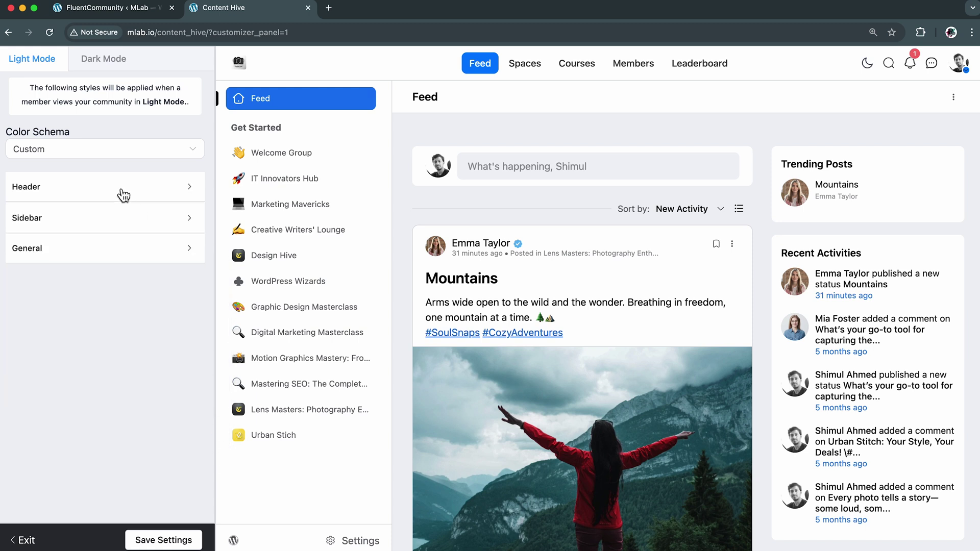
click(133, 221)
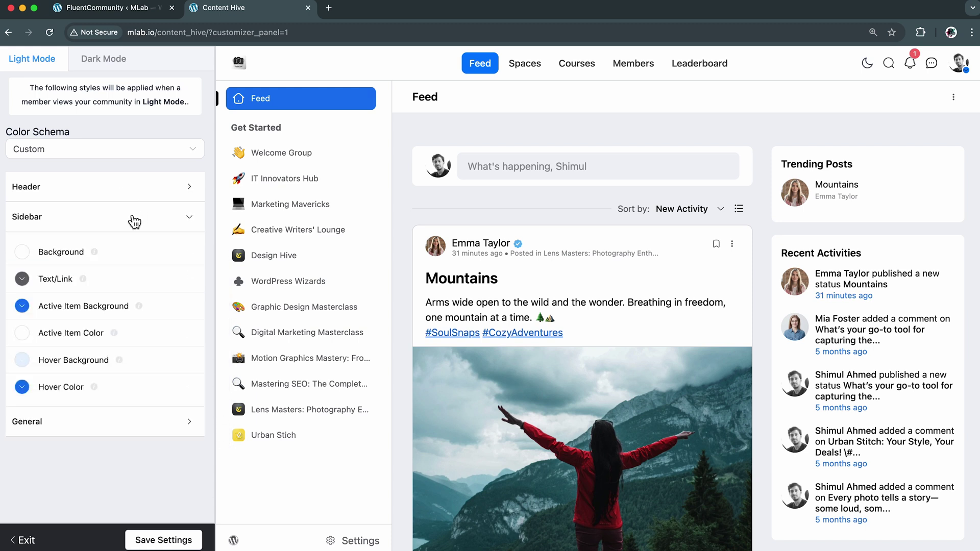
click(22, 279)
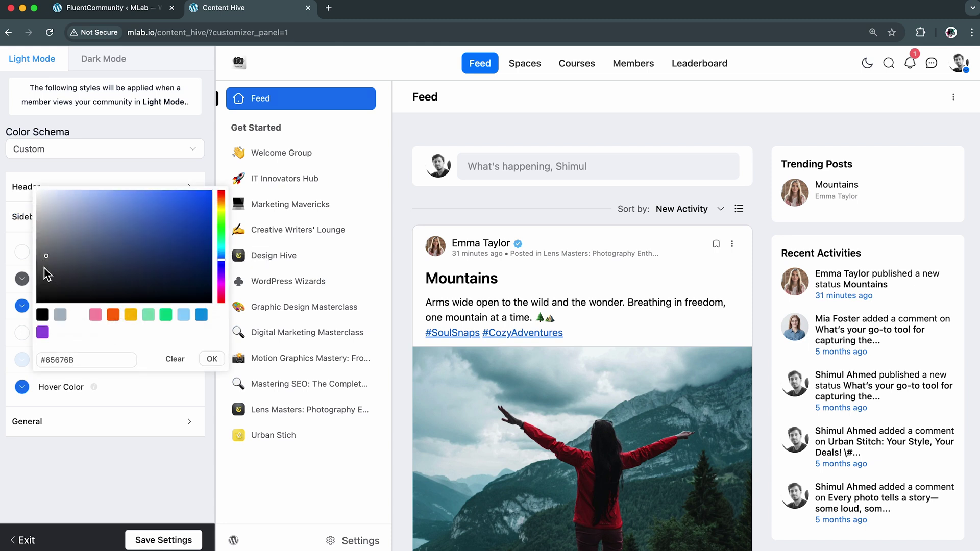
drag(45, 266, 18, 271)
click(211, 359)
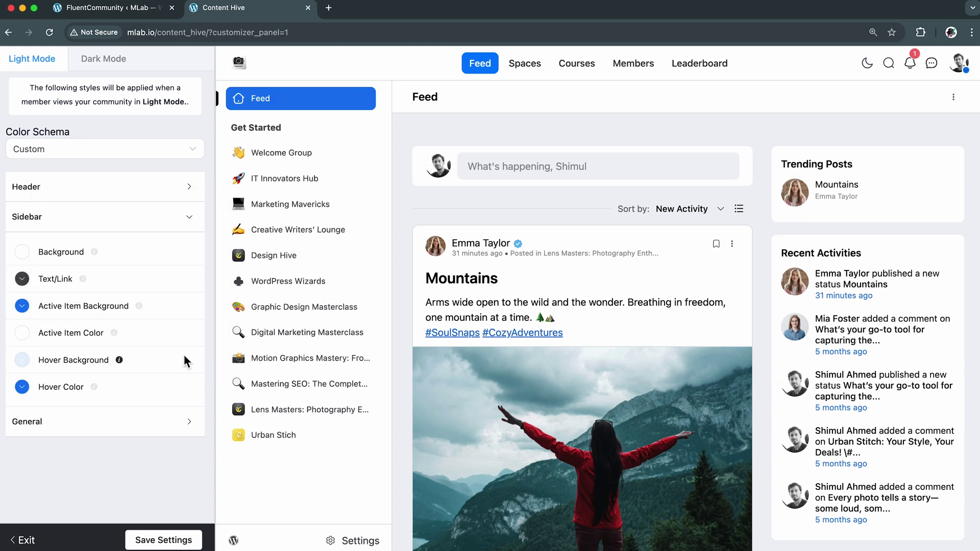
Set the sidebar active item background to #0572FF and hover background to #D3E9FF
click(87, 307)
drag(200, 219, 211, 218)
click(212, 386)
click(78, 361)
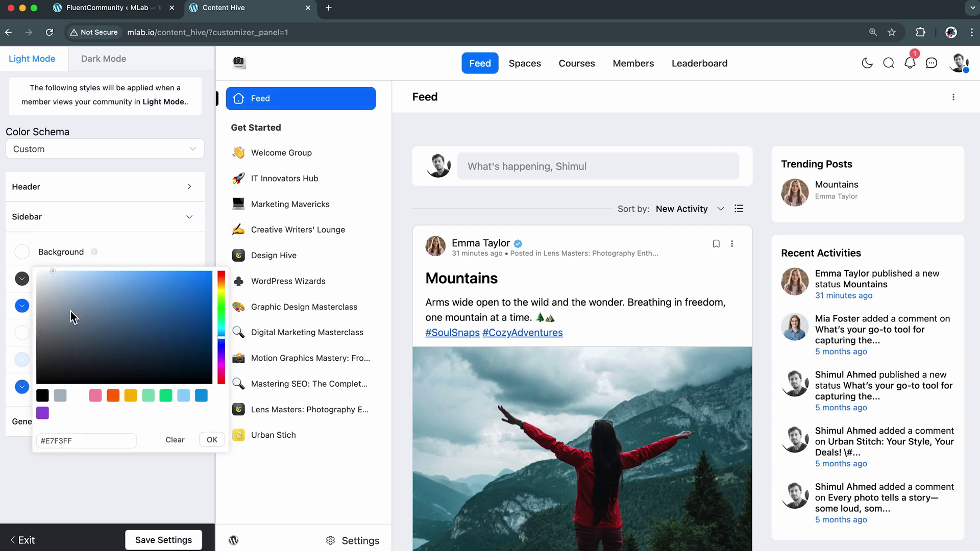
click(68, 271)
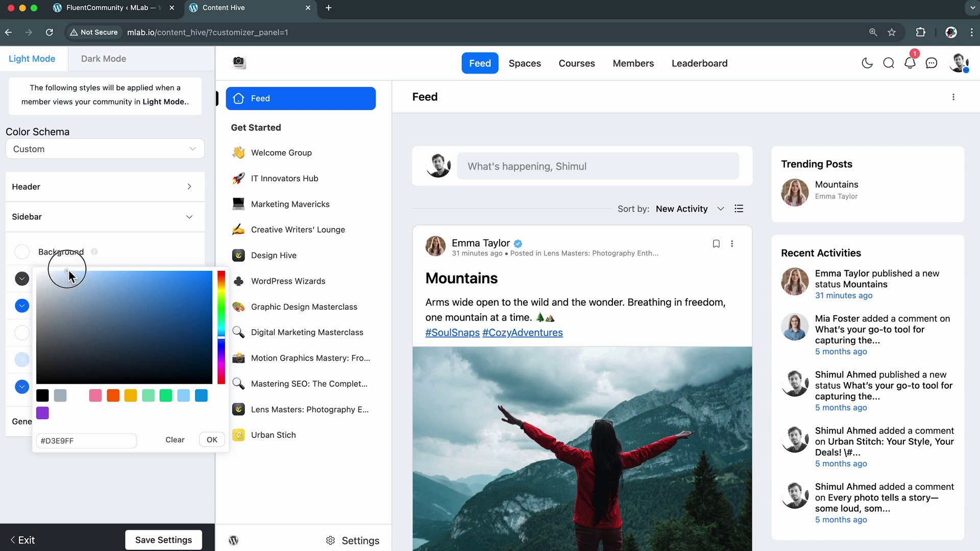
click(212, 438)
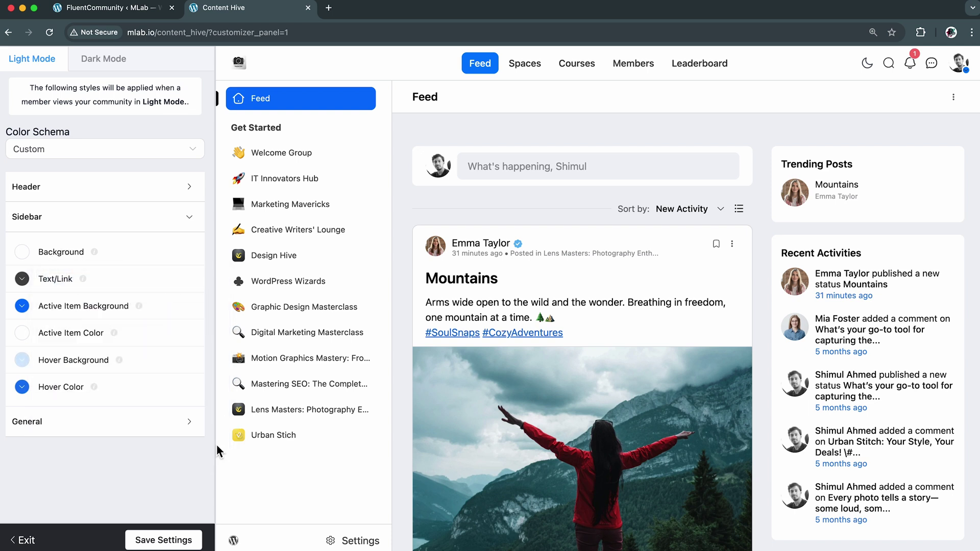
click(121, 215)
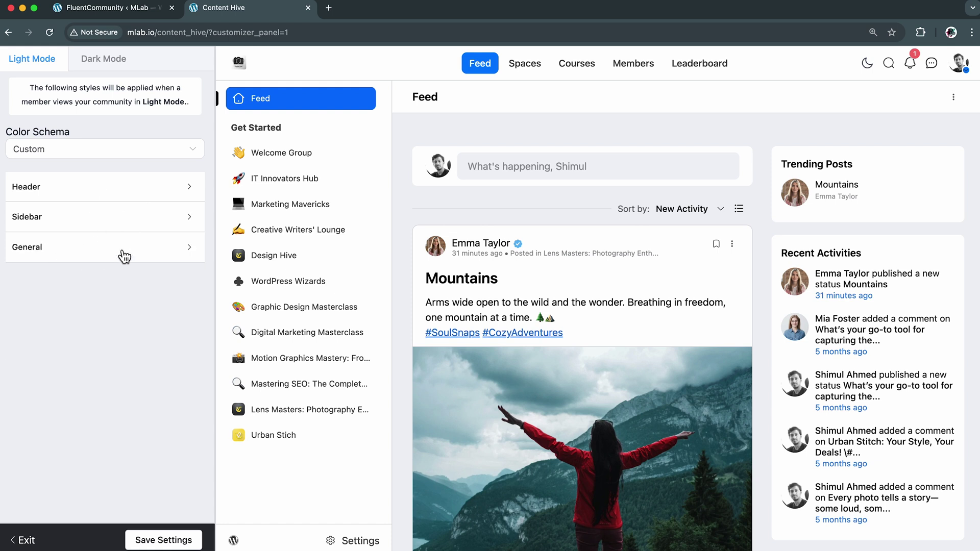
In General colours, give the body/feed background a pale light-blue tint
click(120, 250)
scroll(194, 337, down, 3)
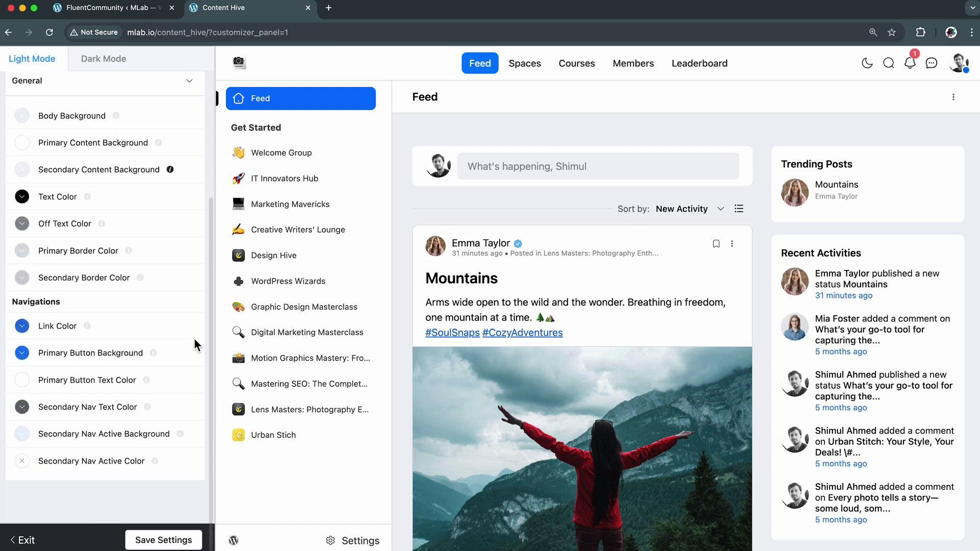
scroll(194, 338, up, 3)
scroll(194, 338, up, 1)
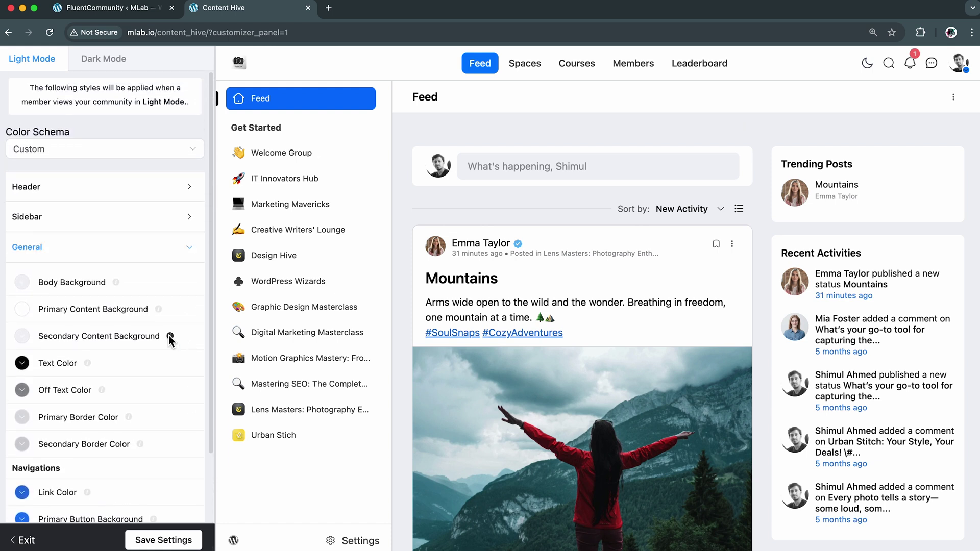
click(79, 285)
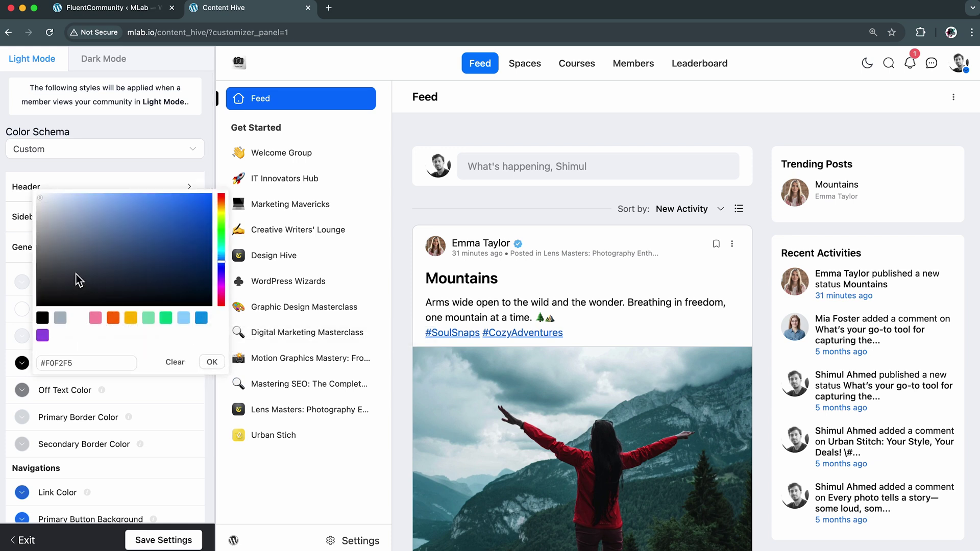
drag(74, 209, 131, 193)
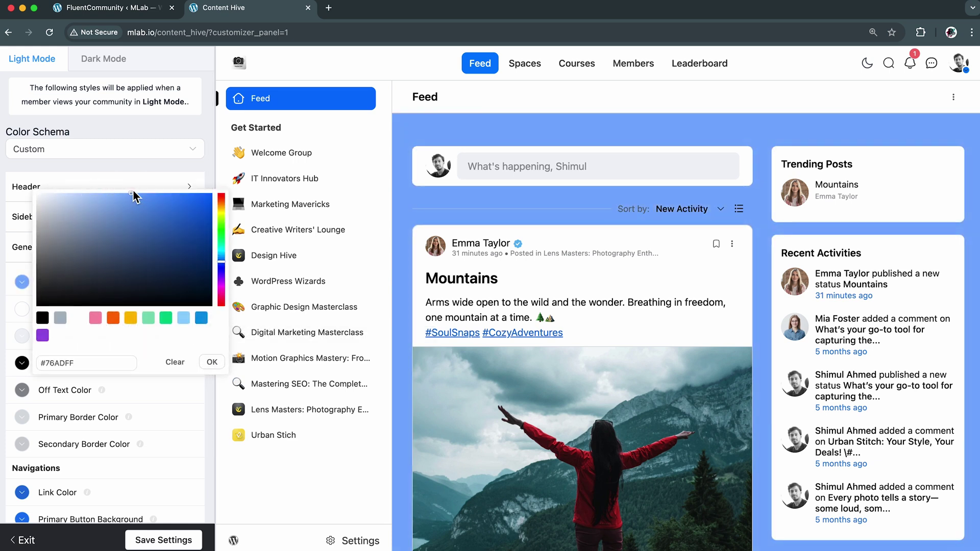
click(128, 223)
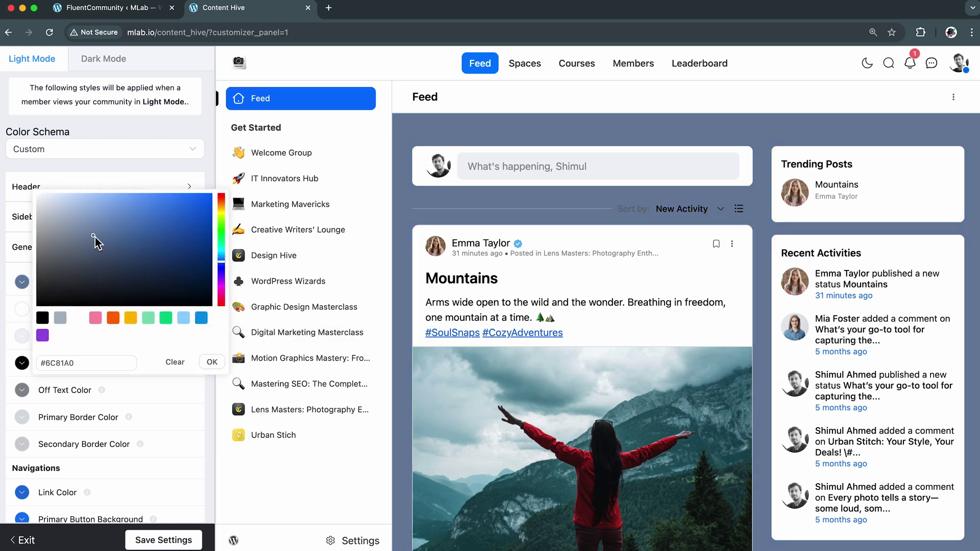
mouse_move(95, 236)
mouse_down()
mouse_move(46, 196)
mouse_move(36, 199)
mouse_up()
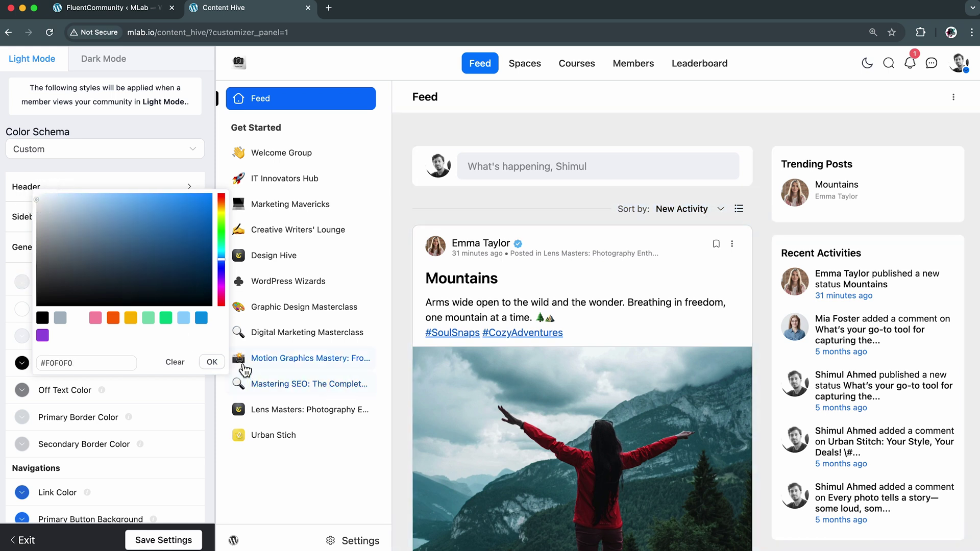
click(218, 364)
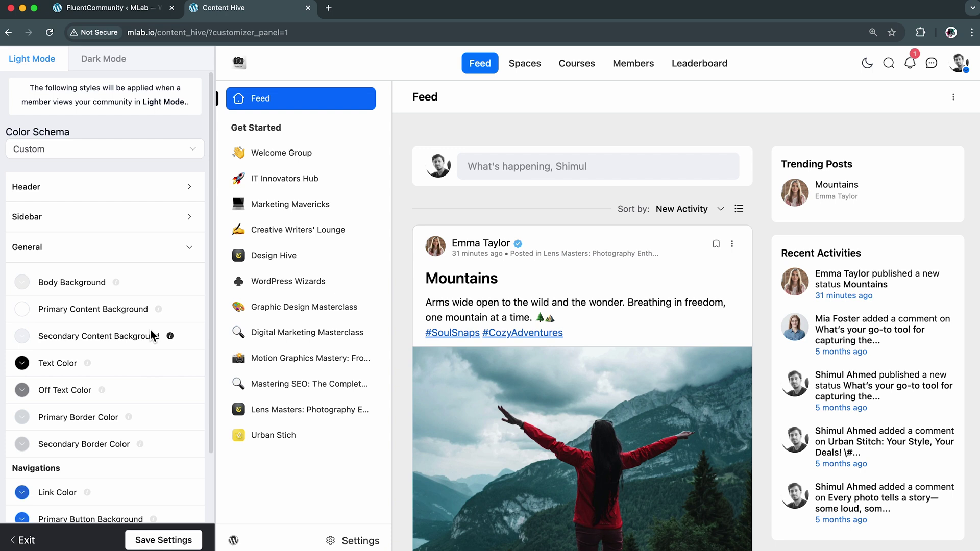
Try blue shades for the primary content background, then keep it white (#FFFFFF)
click(110, 316)
click(204, 347)
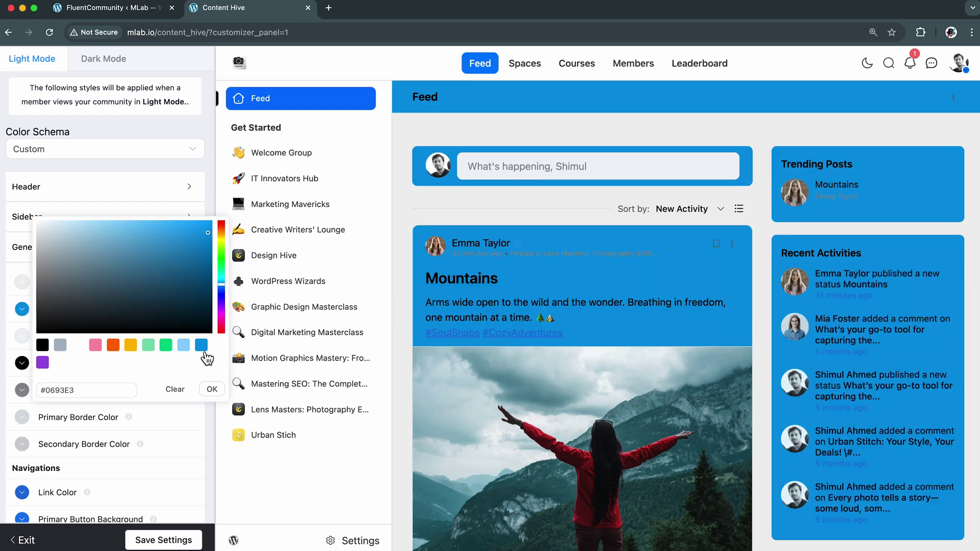
click(48, 221)
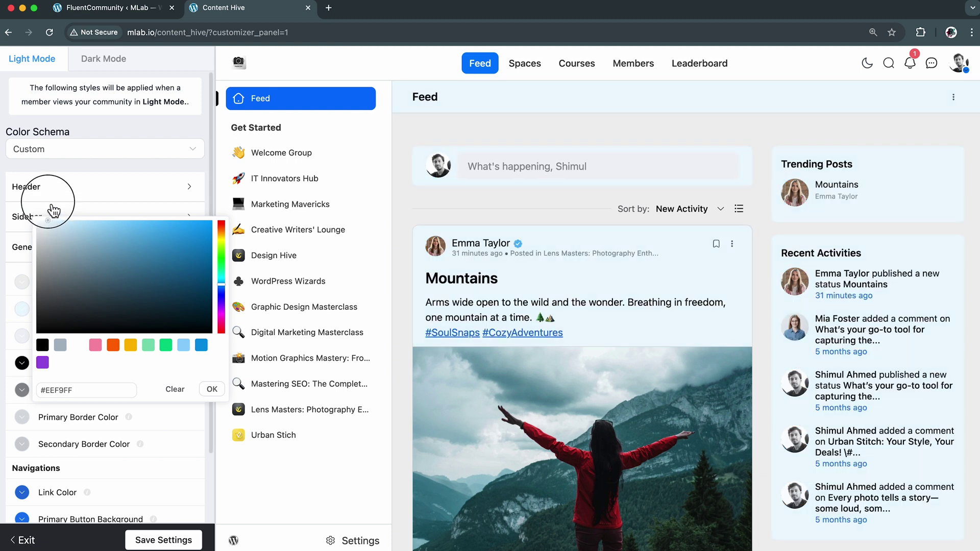
drag(53, 208, 31, 201)
click(212, 389)
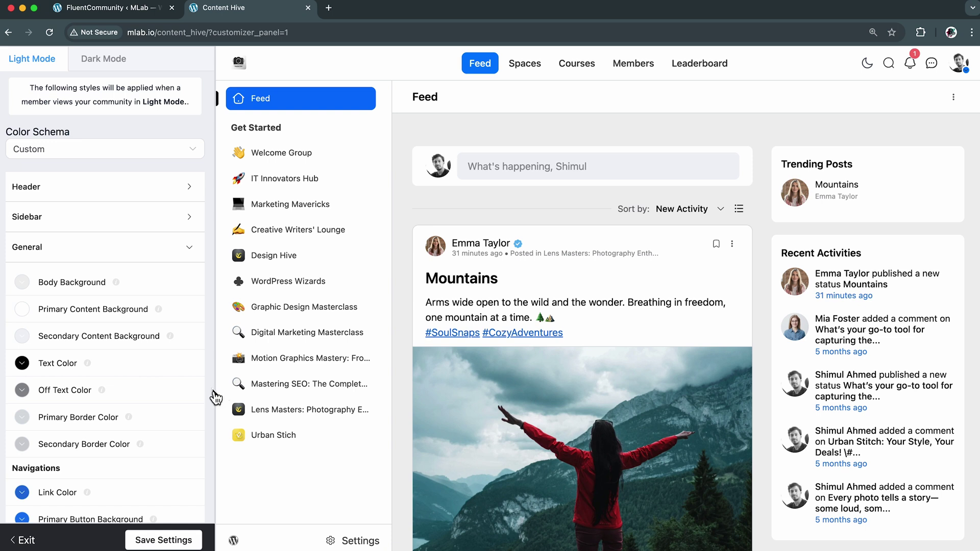
Give the secondary content background a faint blue tint; leave Text and Off Text colours unchanged
click(101, 341)
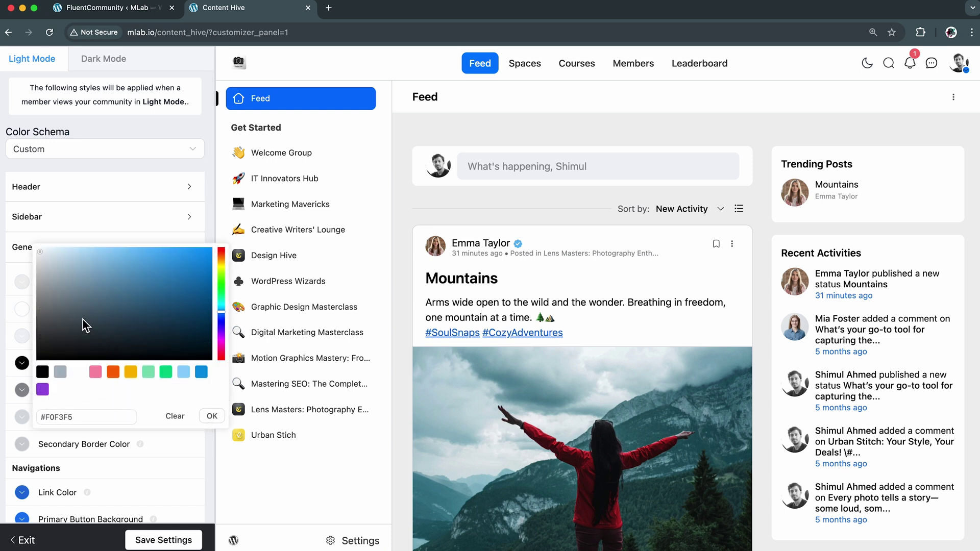
drag(43, 256, 43, 250)
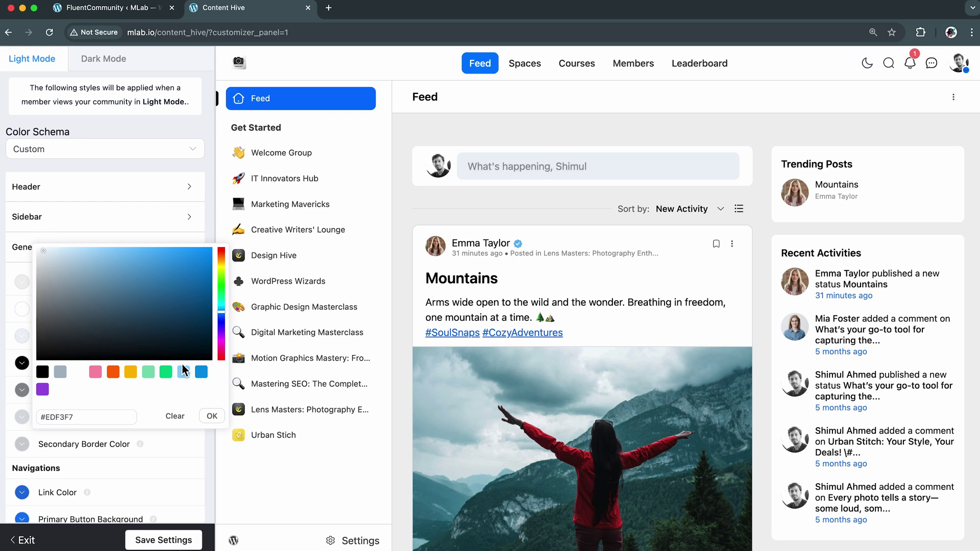
click(213, 416)
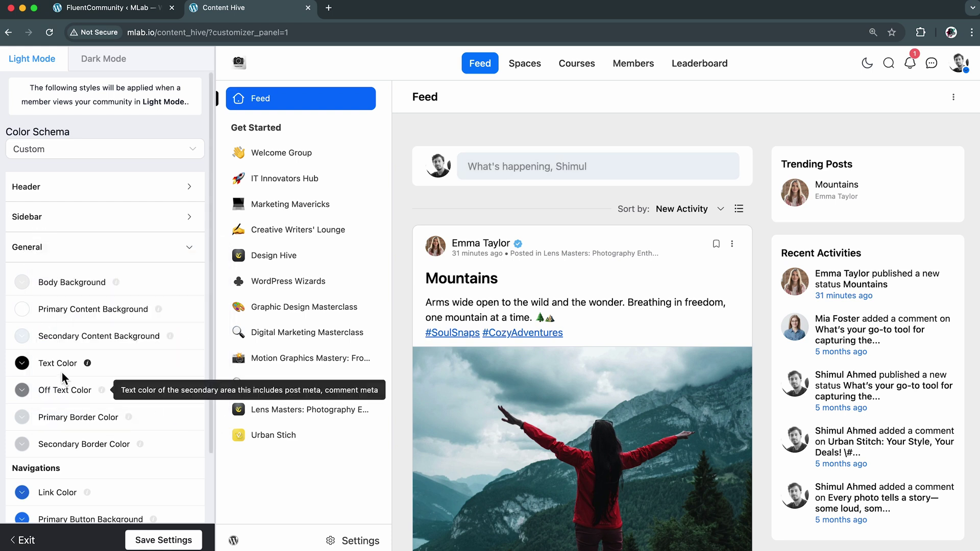
click(22, 363)
click(212, 442)
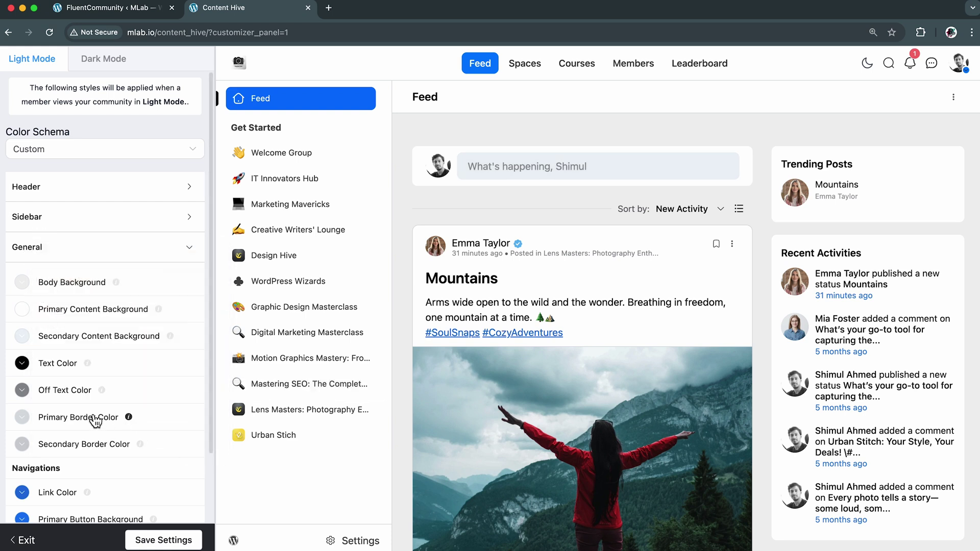
click(22, 389)
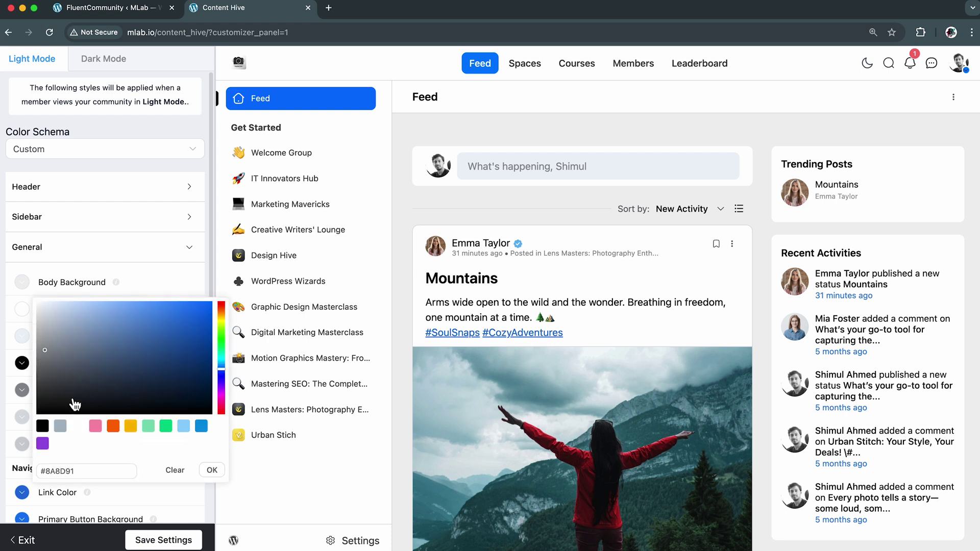
click(212, 469)
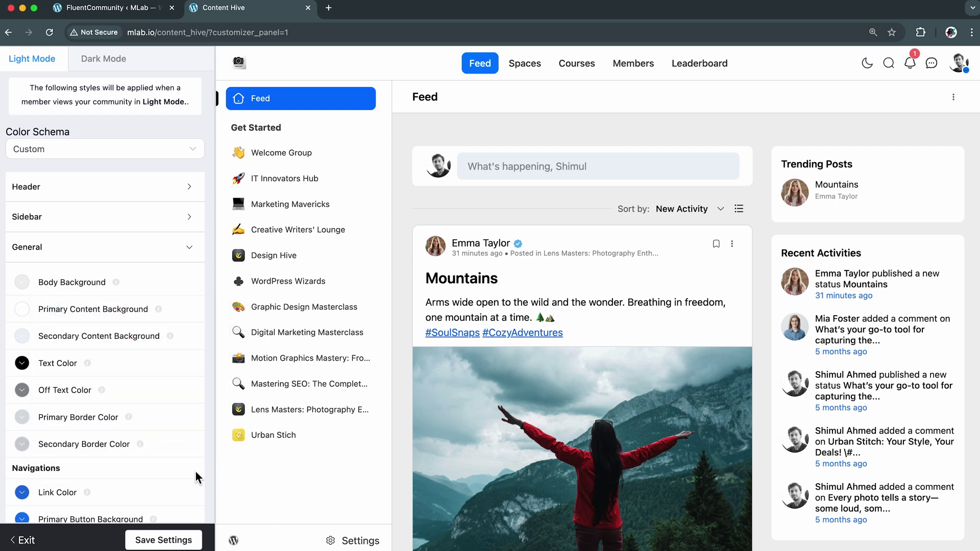
Set the primary border colour to bright blue #006DFF
scroll(131, 466, down, 5)
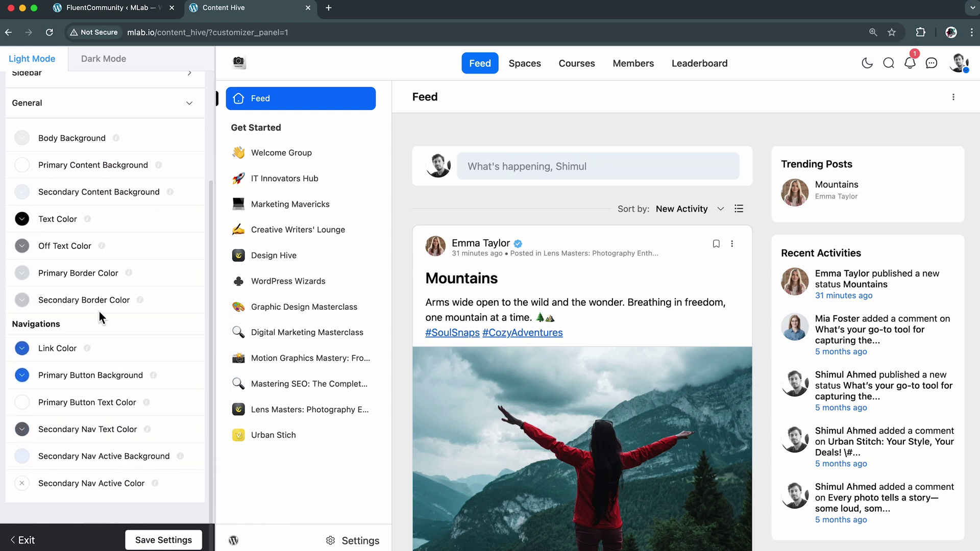
click(84, 280)
click(162, 218)
drag(214, 193, 135, 159)
click(211, 352)
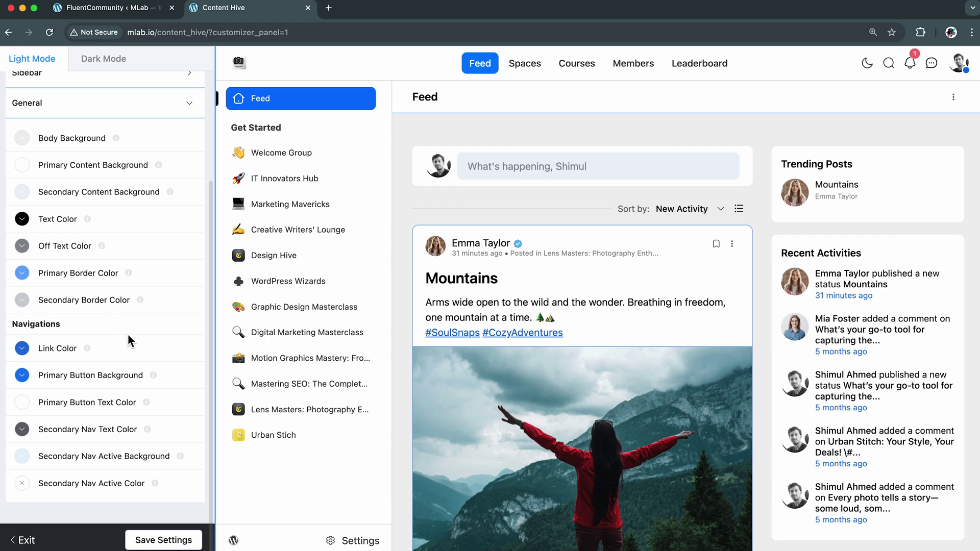
Keep Link Color at #216FDB and Primary Button Background at #1877F2
scroll(138, 326, down, 1)
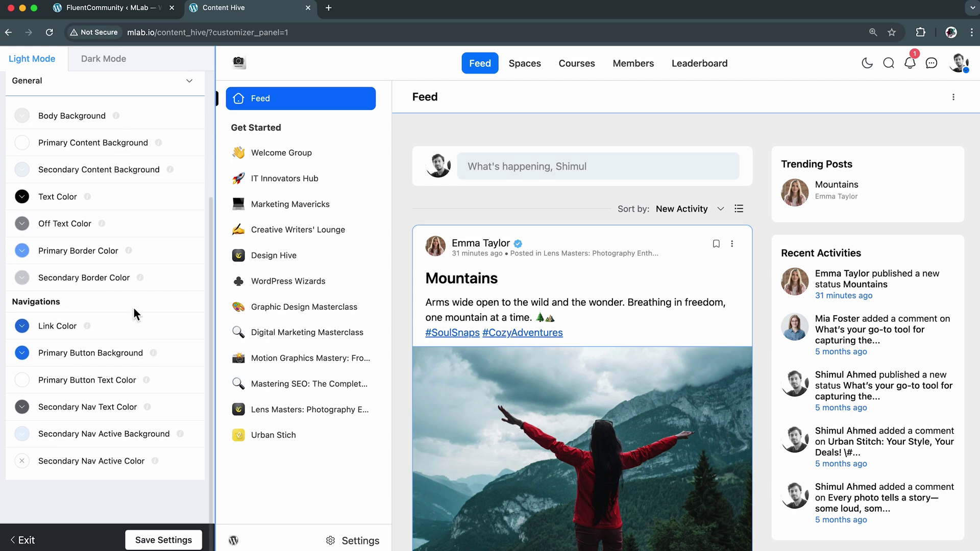
click(60, 330)
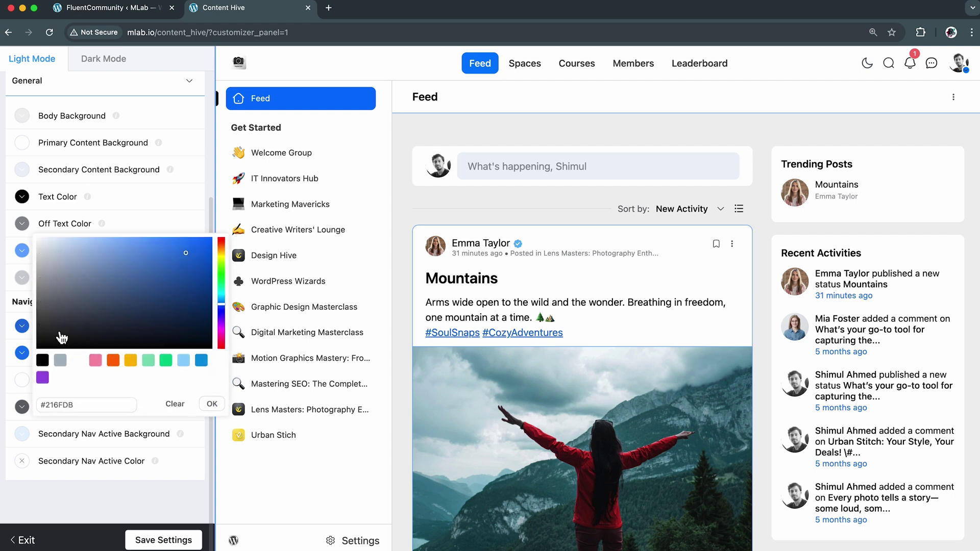
click(220, 411)
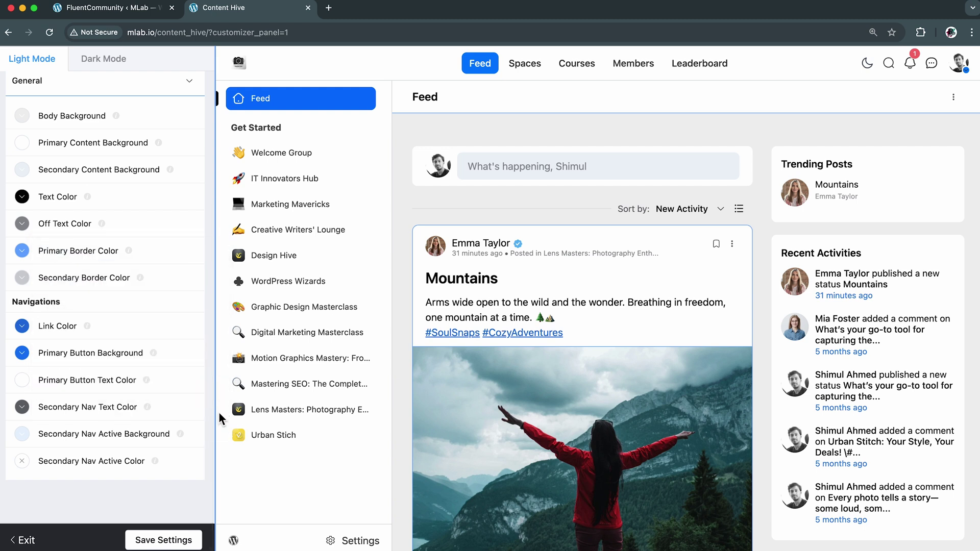
click(104, 360)
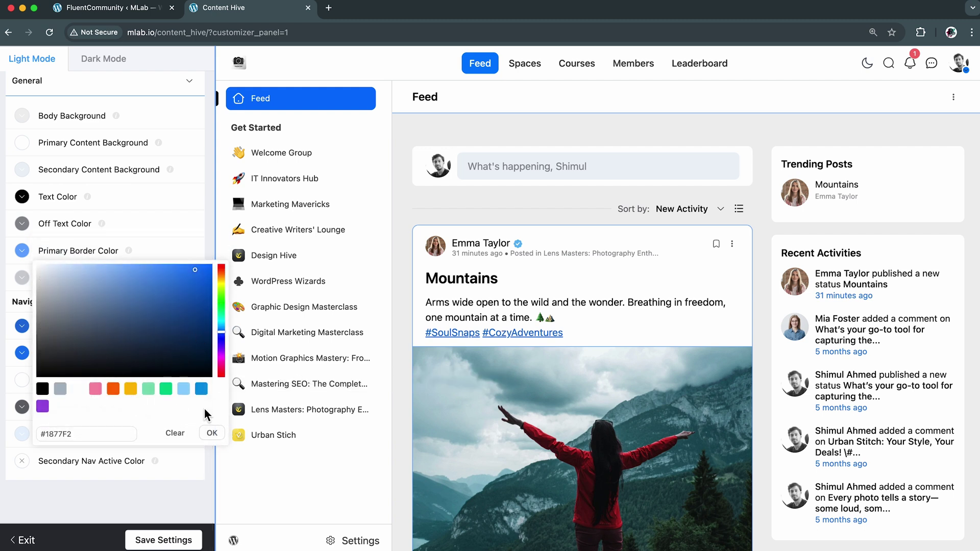
click(213, 434)
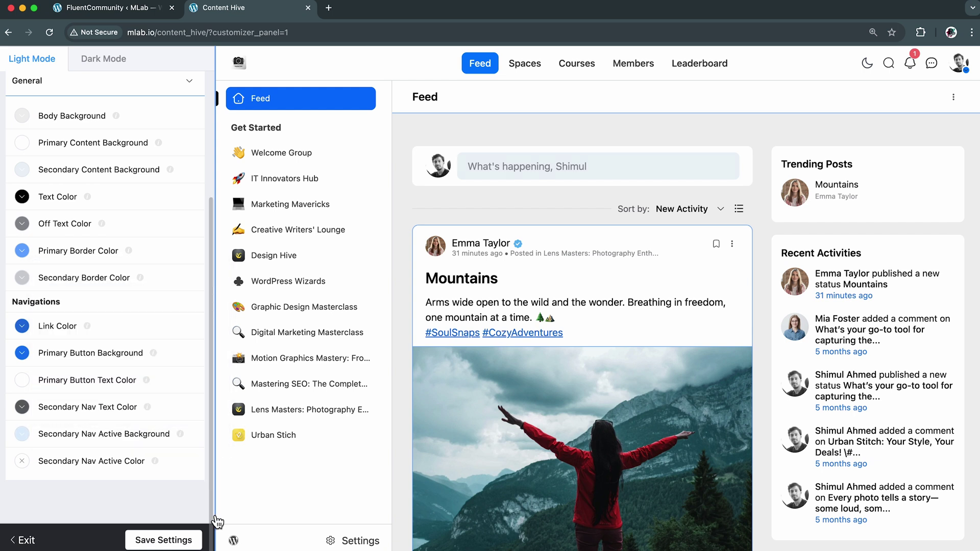
Save the light-mode colours, then set a Custom dark scheme after previewing Sunset Sands and Ocean Blue
click(164, 542)
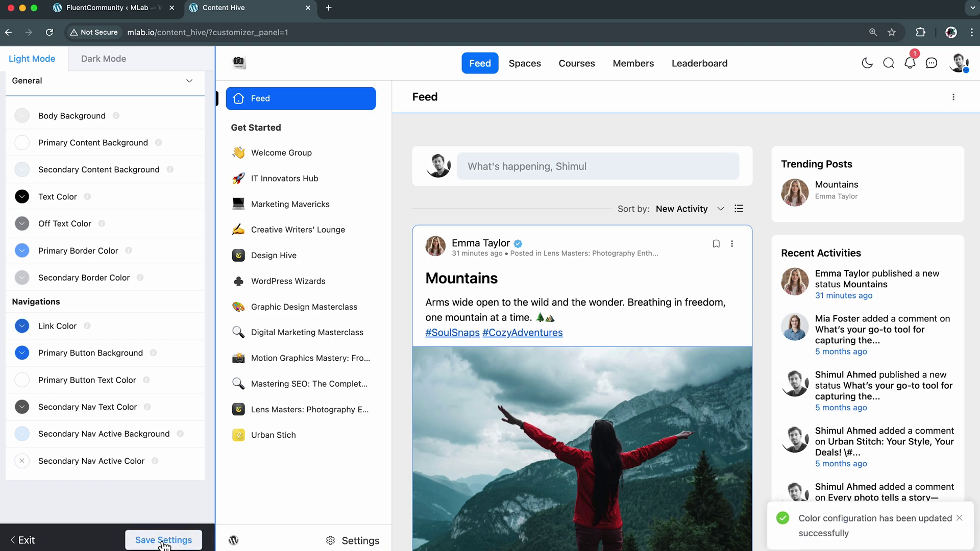
click(112, 66)
click(125, 151)
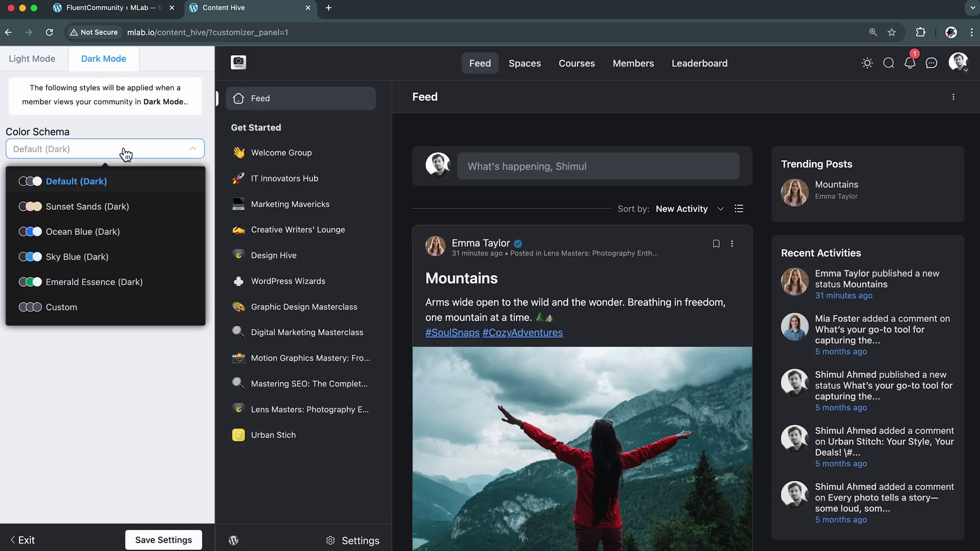
click(132, 208)
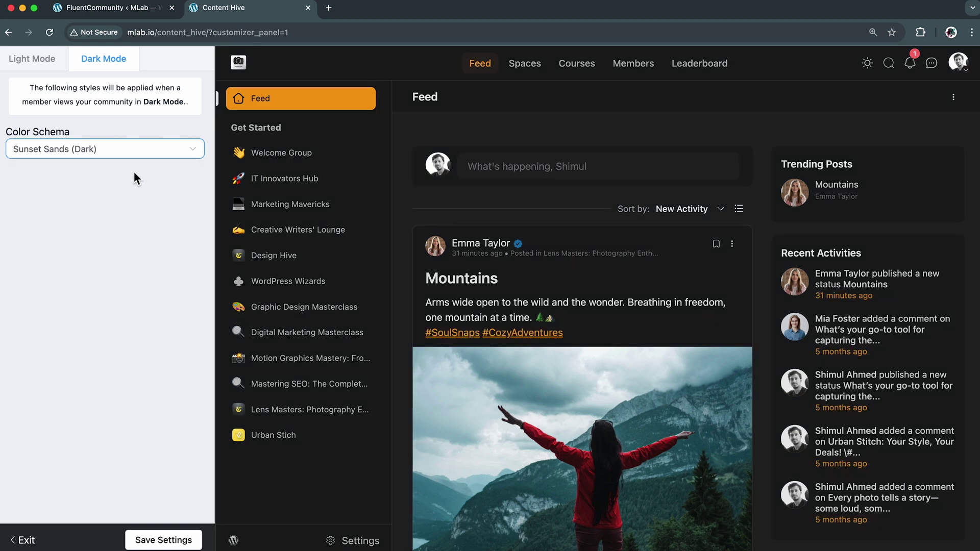
click(137, 153)
click(134, 233)
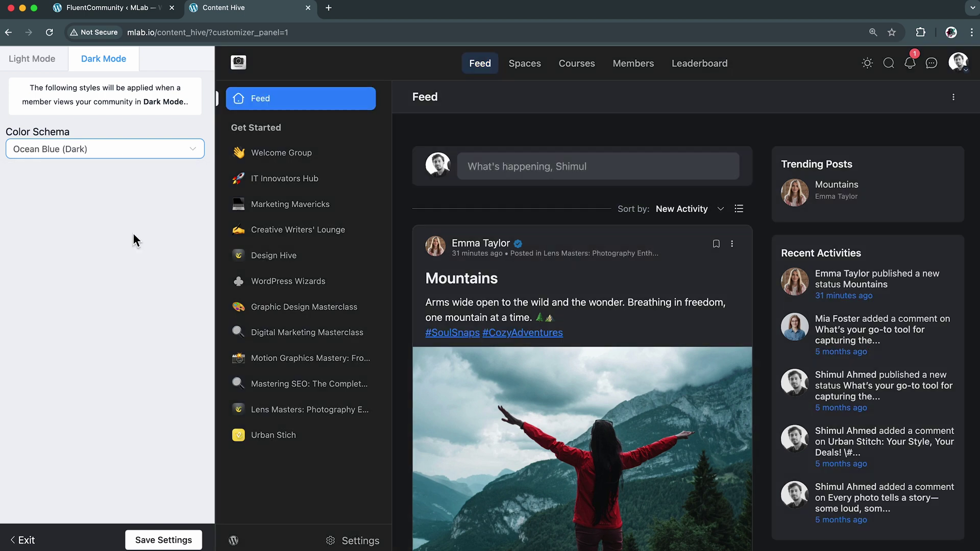
click(147, 156)
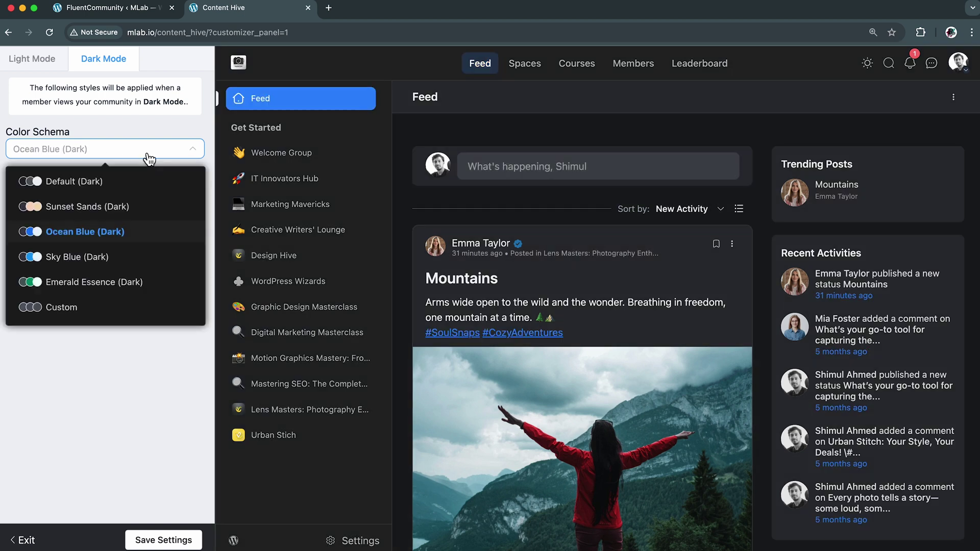
click(108, 308)
Make the dark header active item bright blue and header text/links pale blue-white
click(102, 278)
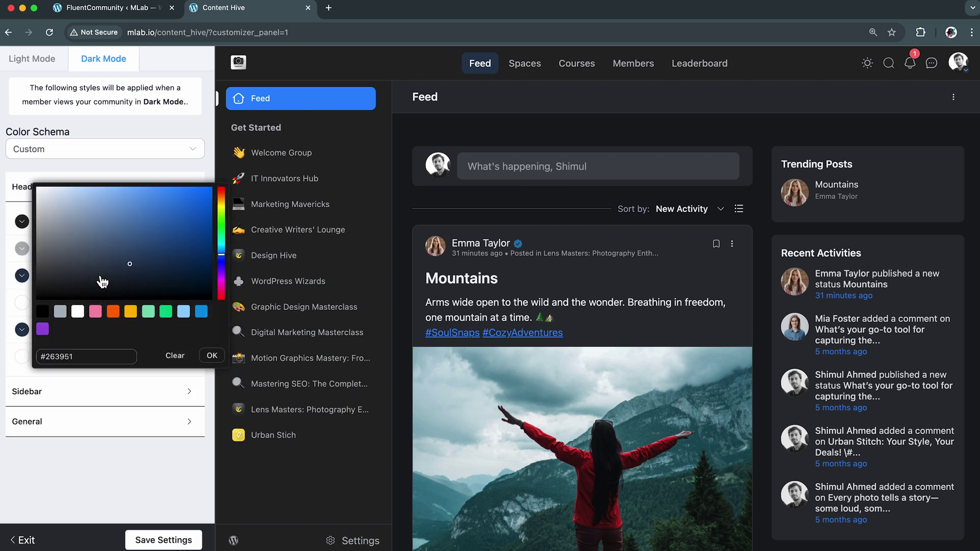
drag(188, 201, 242, 191)
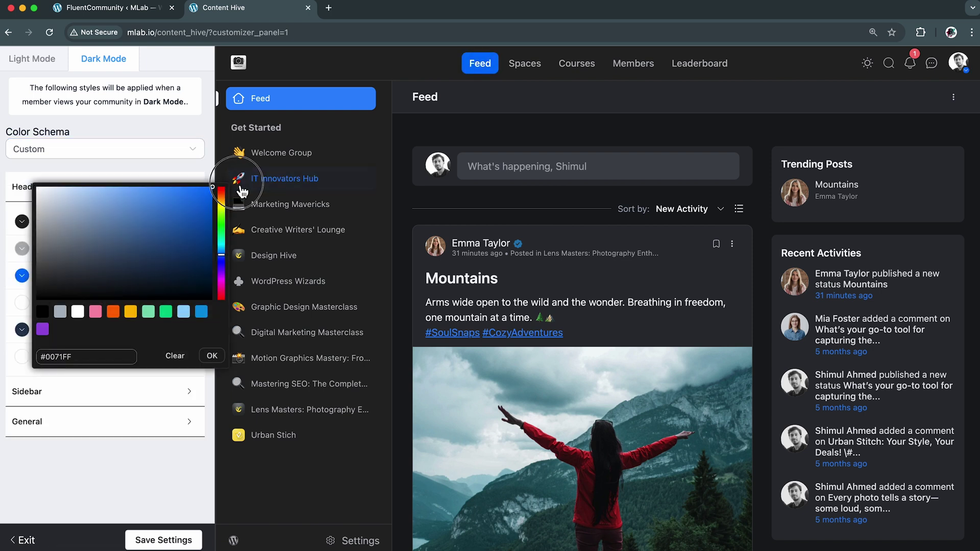
click(211, 355)
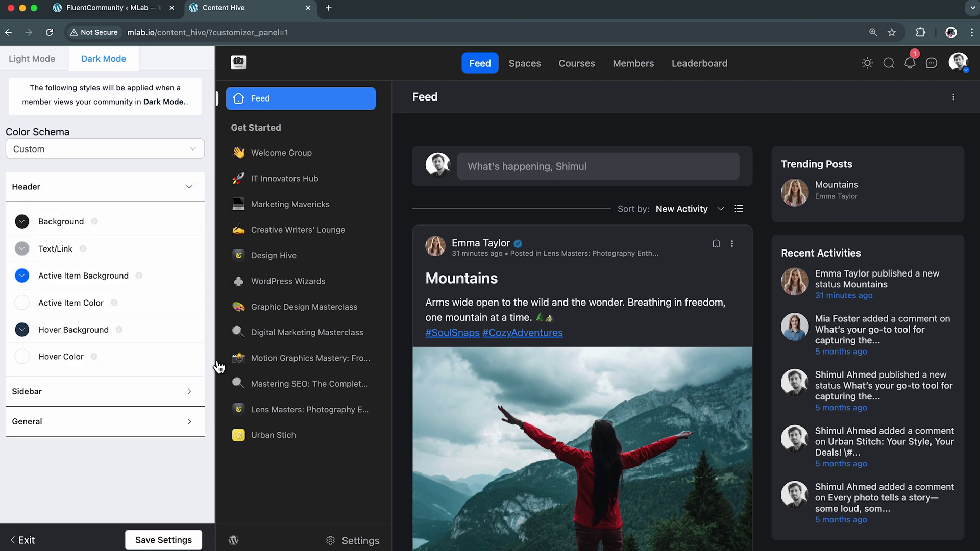
click(67, 250)
click(53, 164)
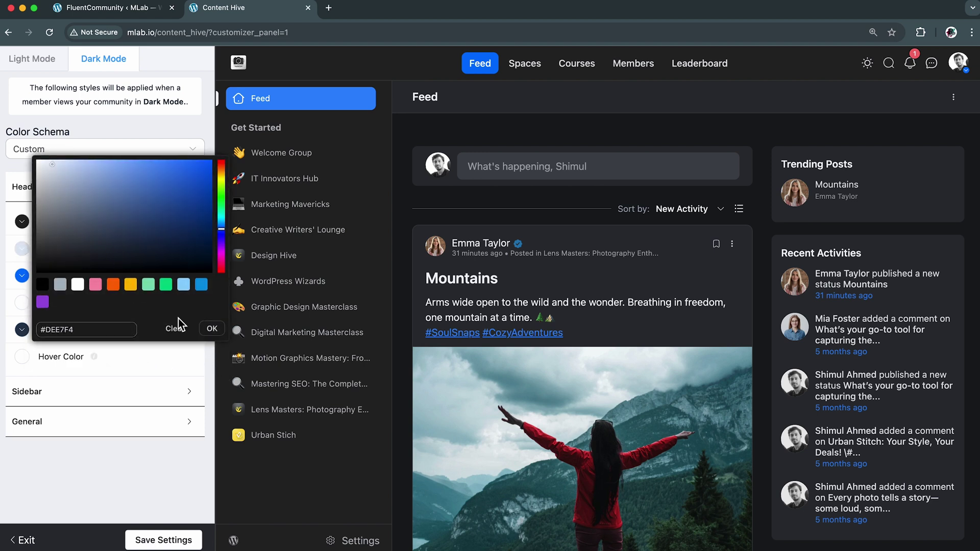
click(212, 328)
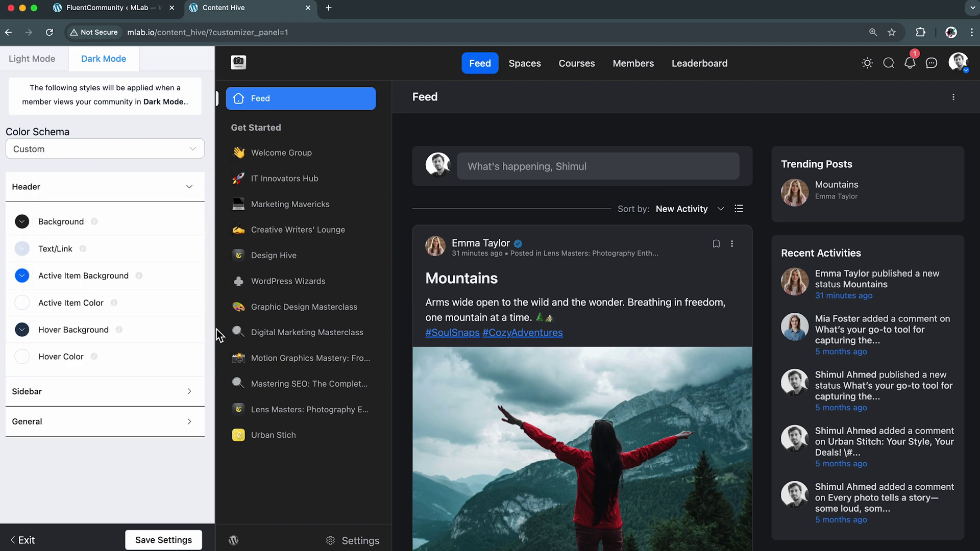
Adjust the dark-mode sidebar active item background colour, then collapse Sidebar and Header groups
click(130, 400)
scroll(132, 407, down, 3)
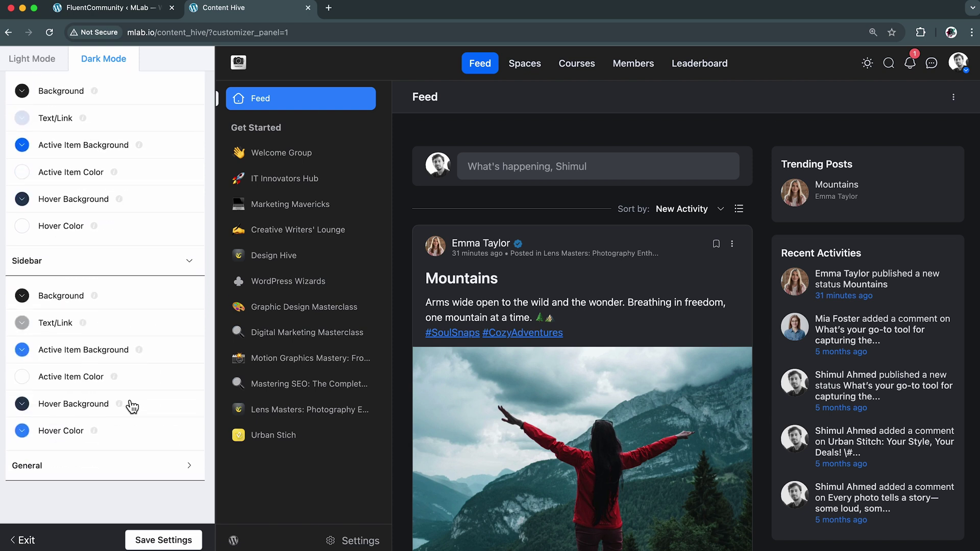
click(105, 352)
click(197, 267)
click(211, 429)
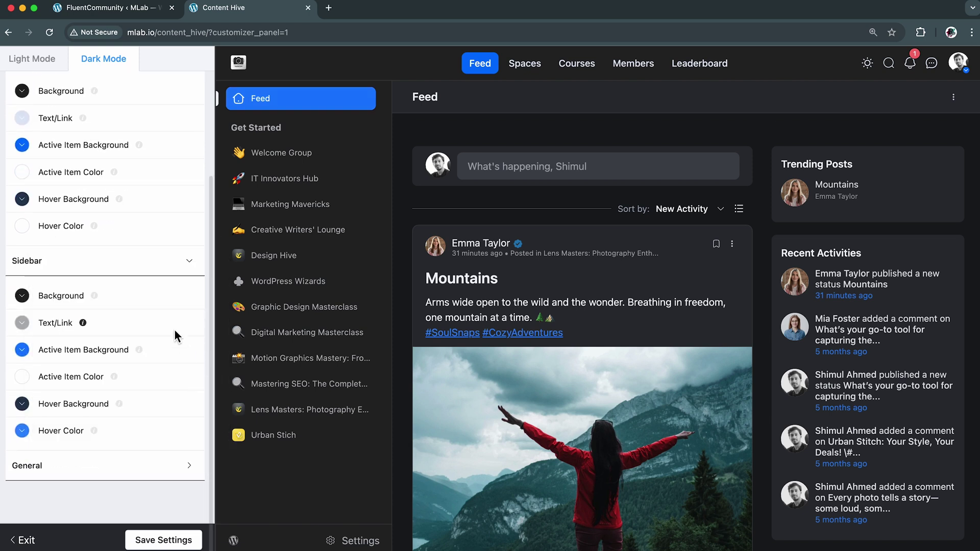
click(160, 261)
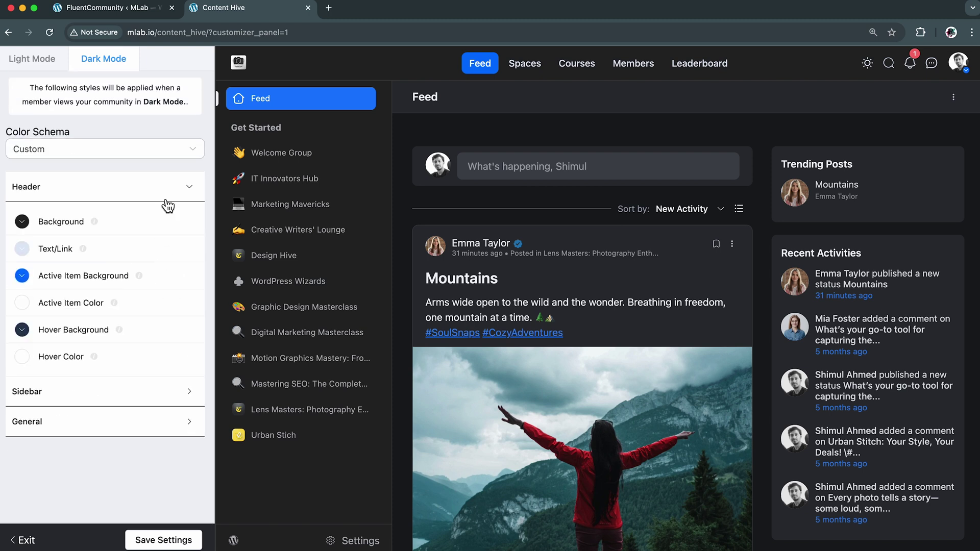
click(163, 193)
Save the dark-mode colour configuration and exit to Portal Settings
click(153, 252)
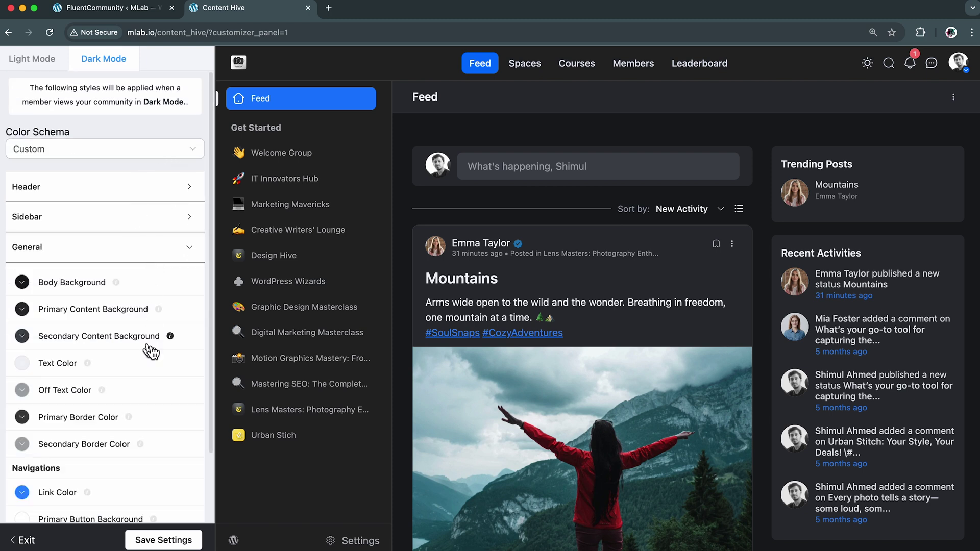
scroll(149, 360, down, 5)
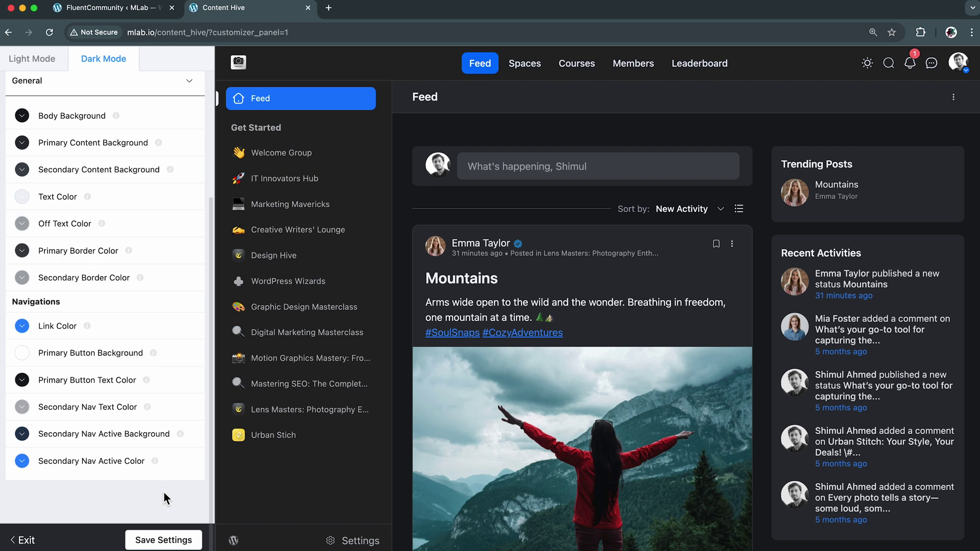
click(171, 540)
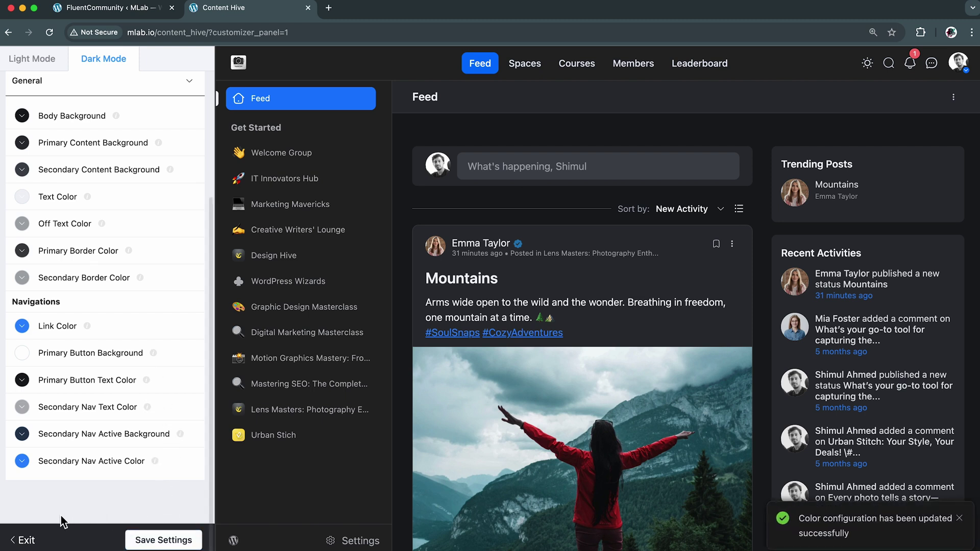
click(26, 540)
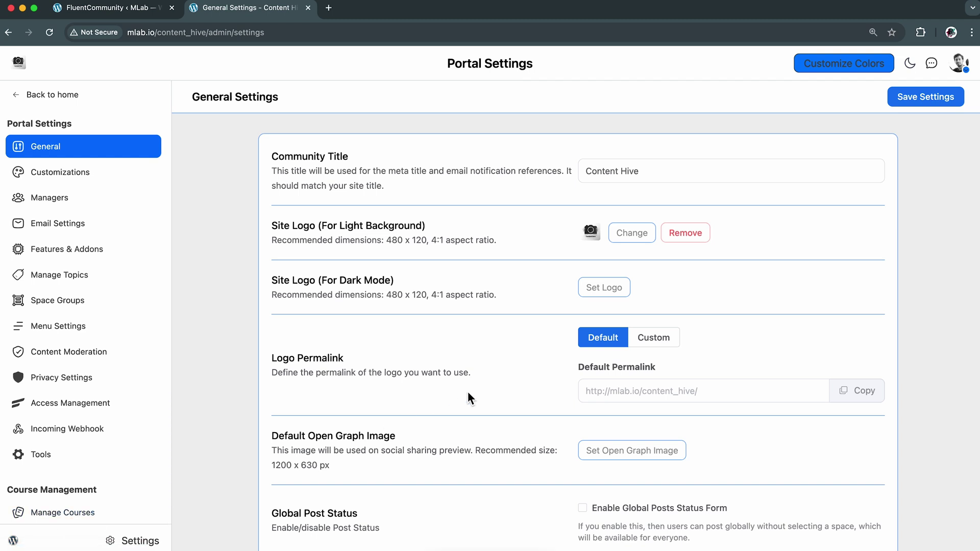
Under Global Post Status, tick Enable Global Posts Status Form
scroll(594, 425, down, 5)
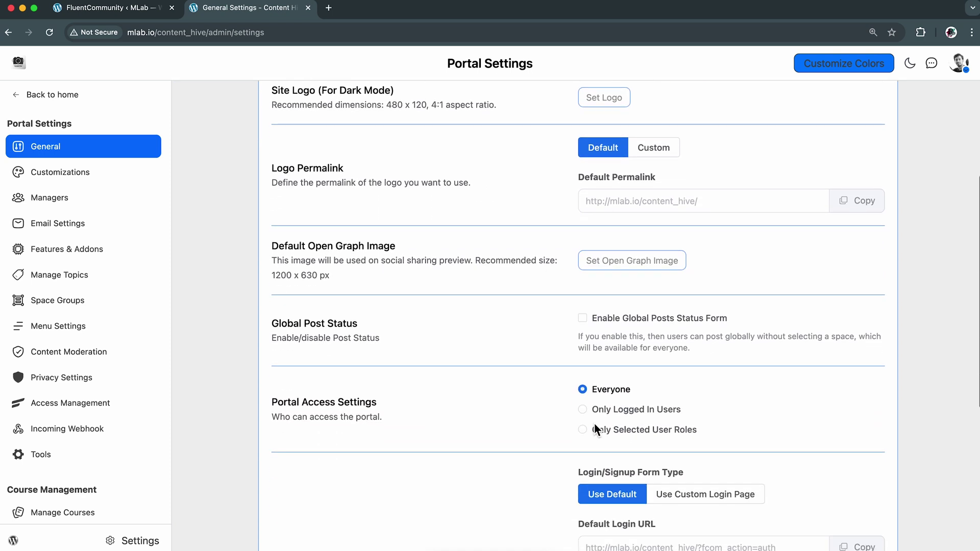
scroll(594, 424, down, 4)
scroll(593, 422, up, 10)
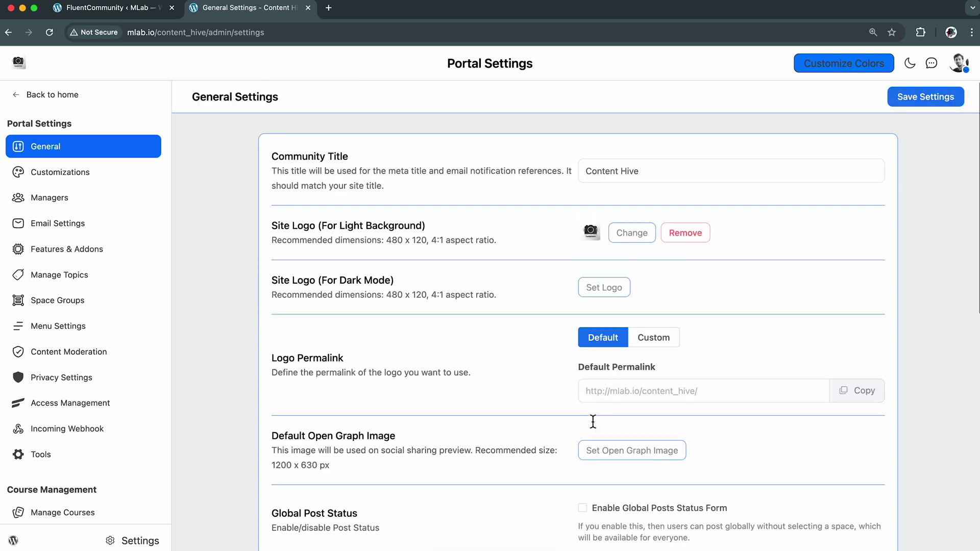
scroll(592, 421, down, 3)
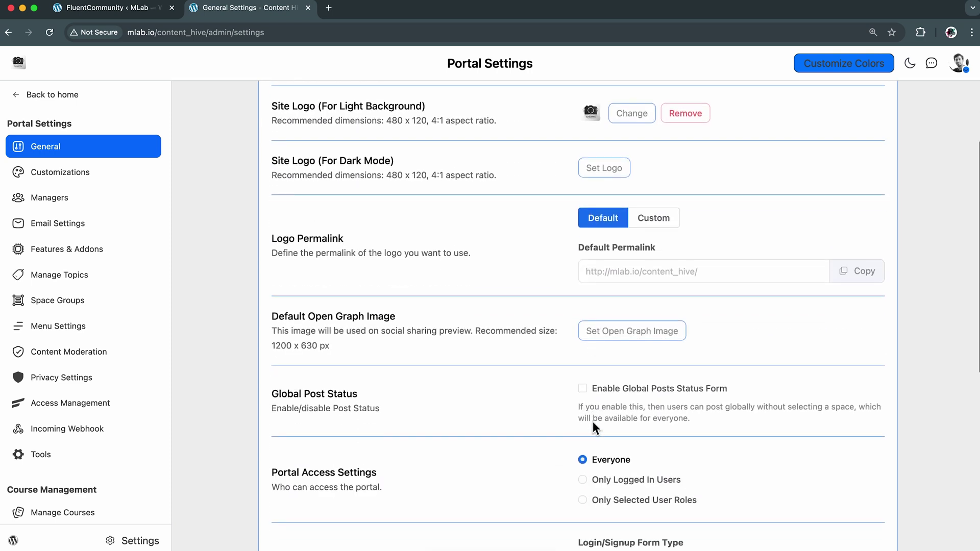
scroll(593, 421, down, 3)
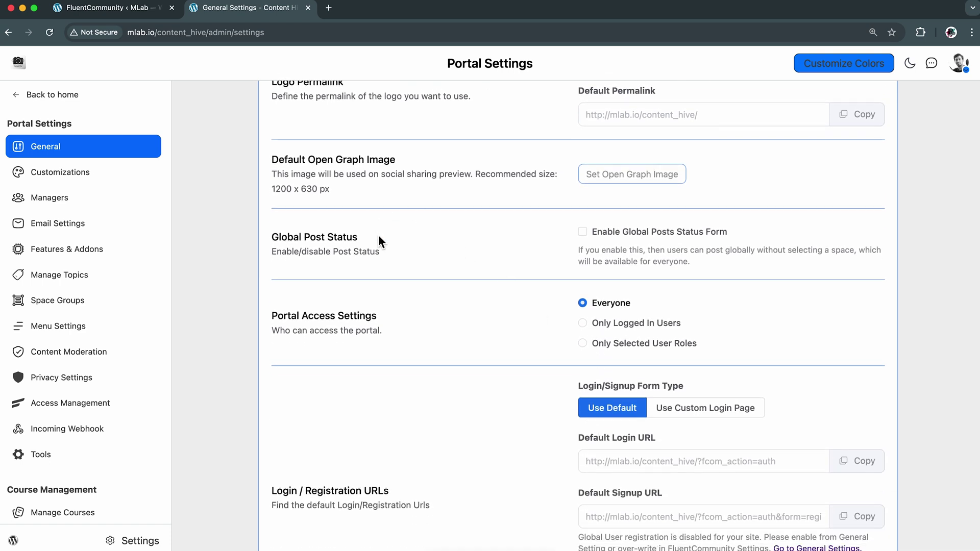
drag(267, 237, 373, 244)
click(403, 257)
click(586, 234)
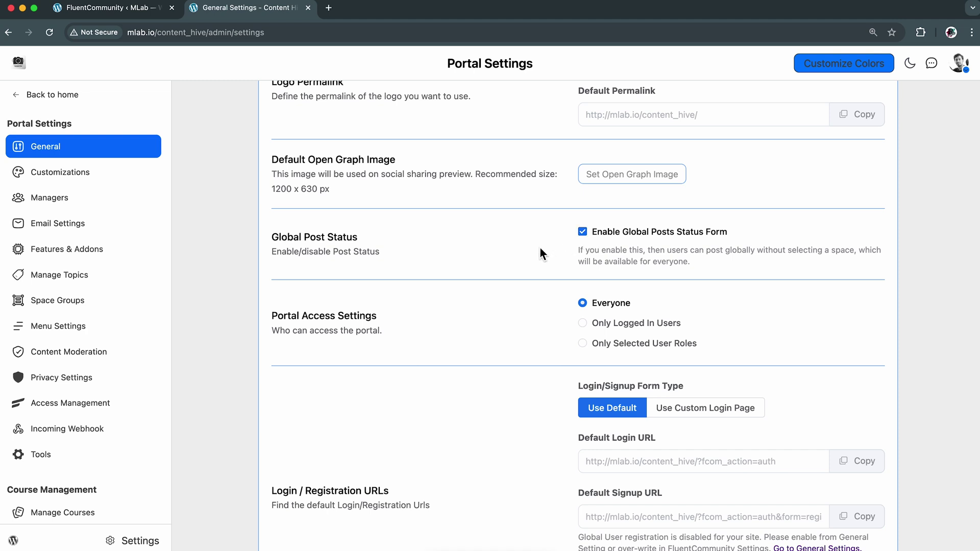
Save the General Settings, leaving portal access open to Everyone
scroll(583, 371, down, 5)
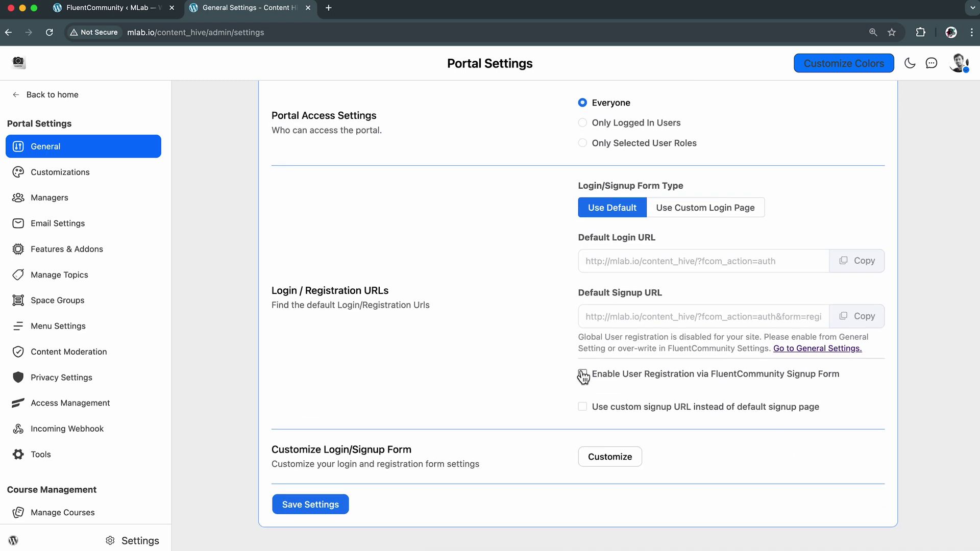
scroll(583, 377, down, 1)
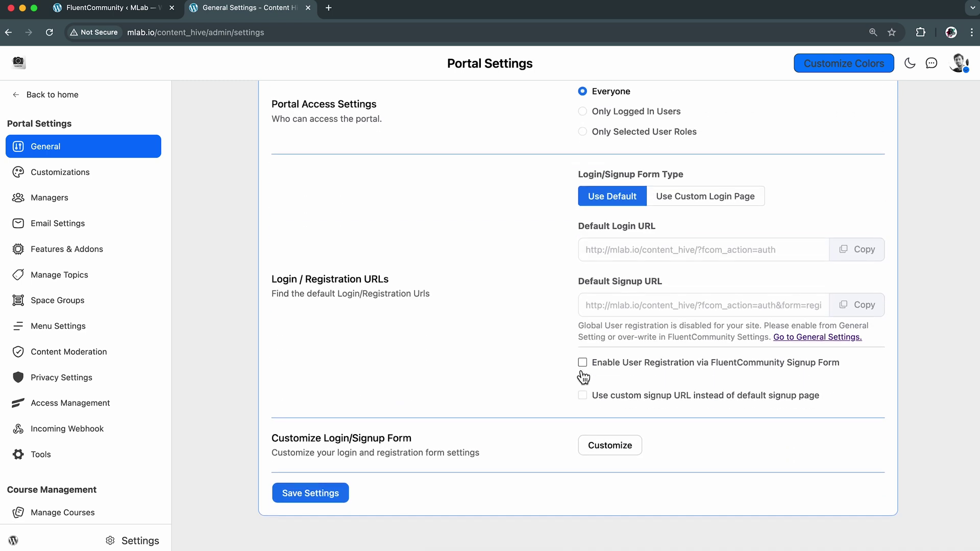
scroll(582, 376, up, 6)
scroll(579, 372, down, 6)
click(322, 492)
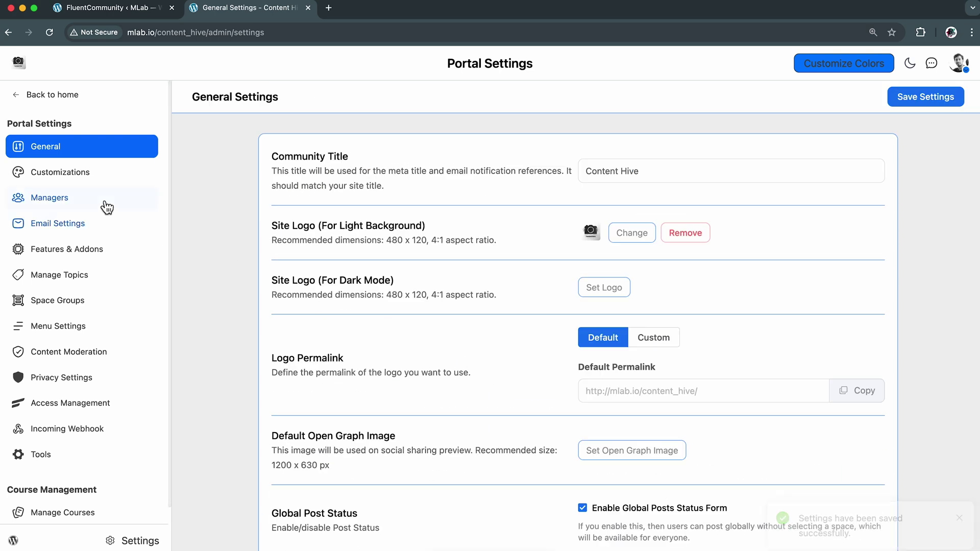
Look over the community Managers list and scroll through the Email Settings page
click(96, 204)
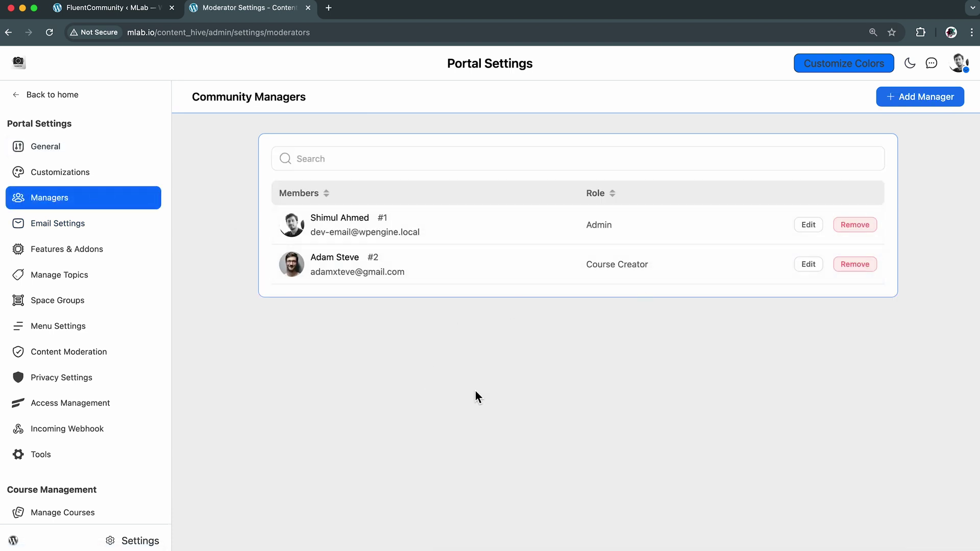
click(83, 229)
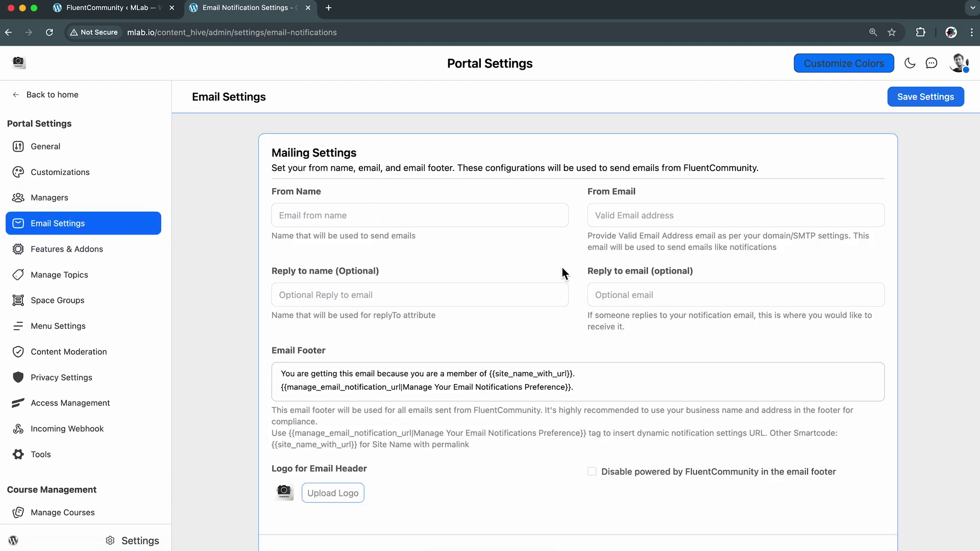
scroll(562, 269, down, 10)
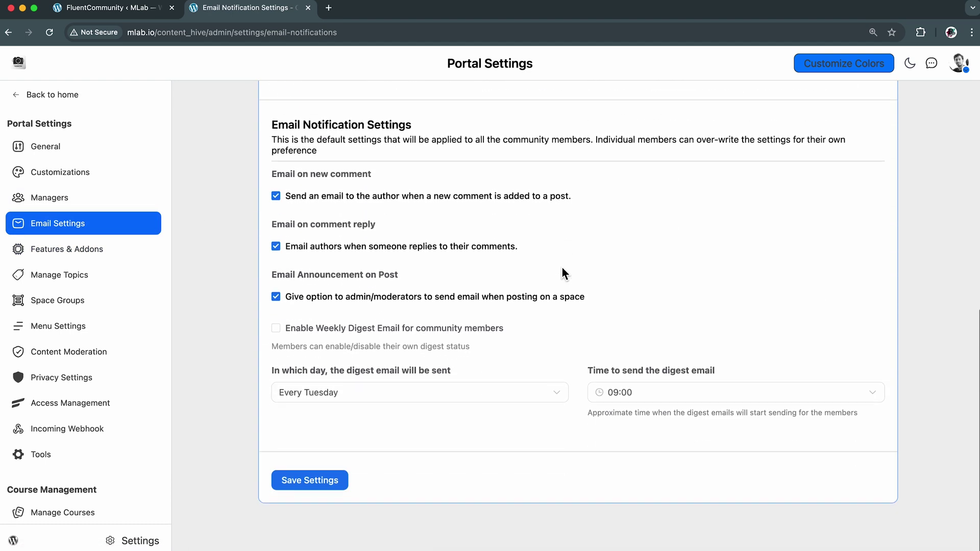
scroll(561, 268, up, 10)
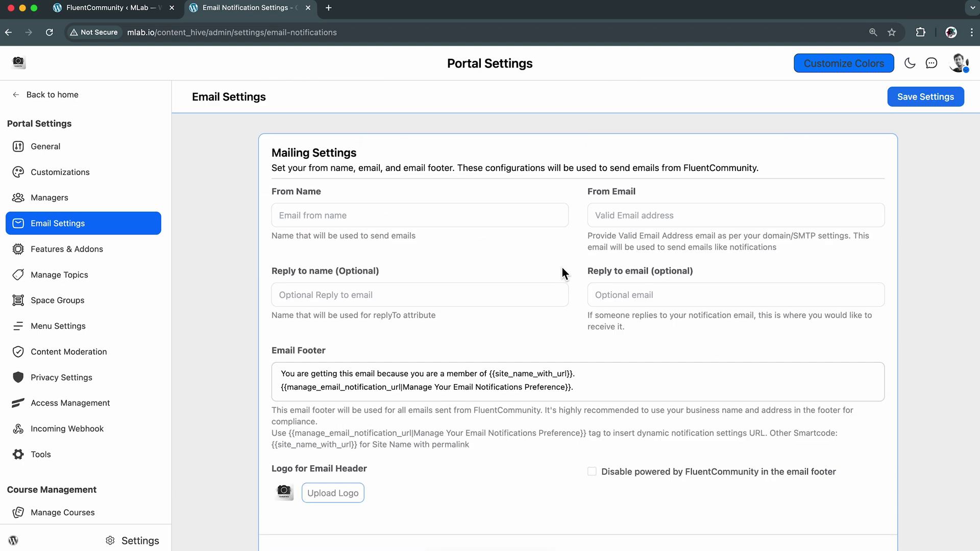
Scroll through the Features & Addons page, then go back to Email Settings
click(112, 253)
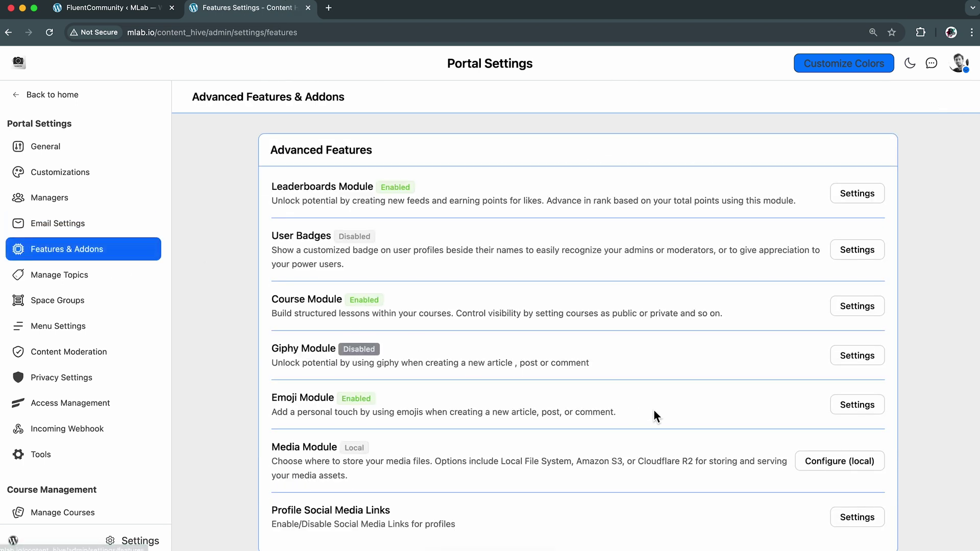
scroll(654, 410, down, 6)
scroll(654, 410, down, 4)
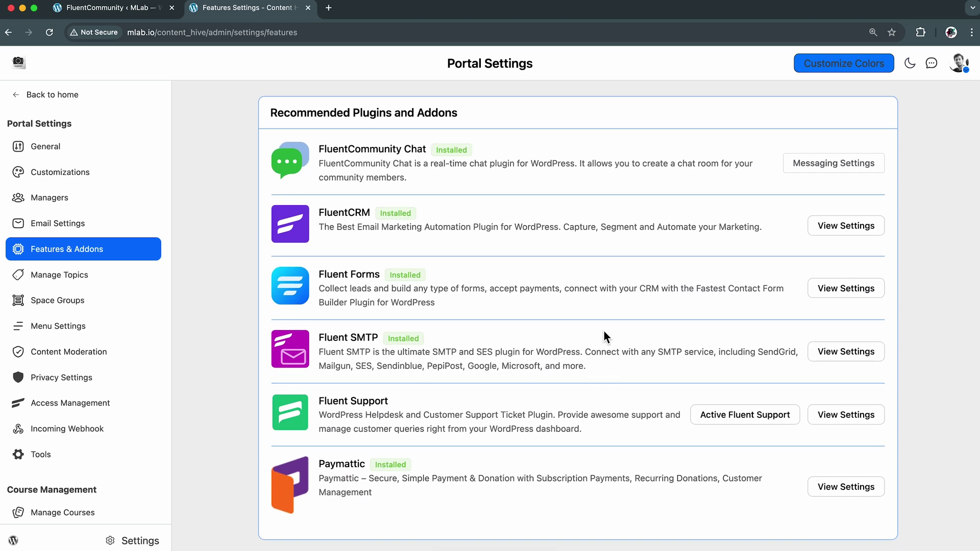
click(110, 227)
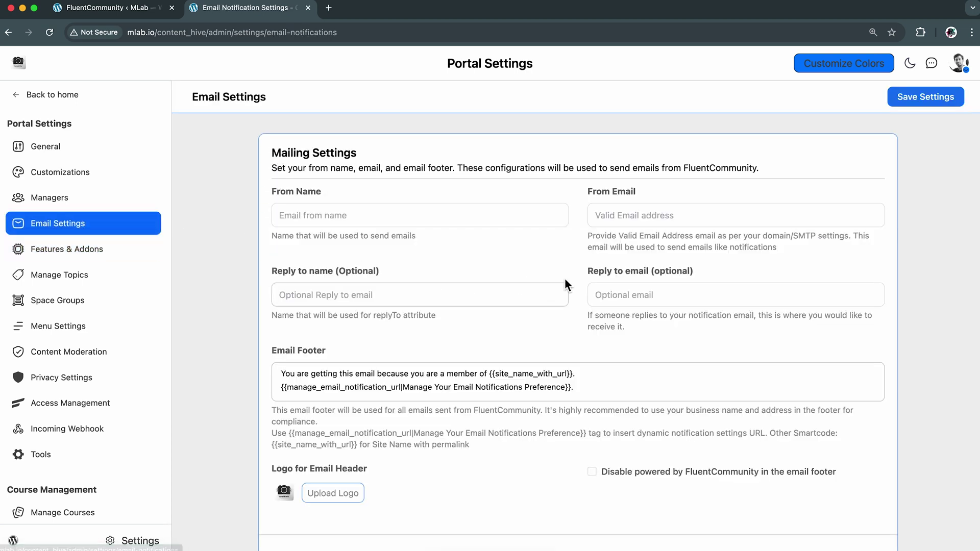
Enter the sender's full name as From Name and their e-mail address as From Email
click(470, 217)
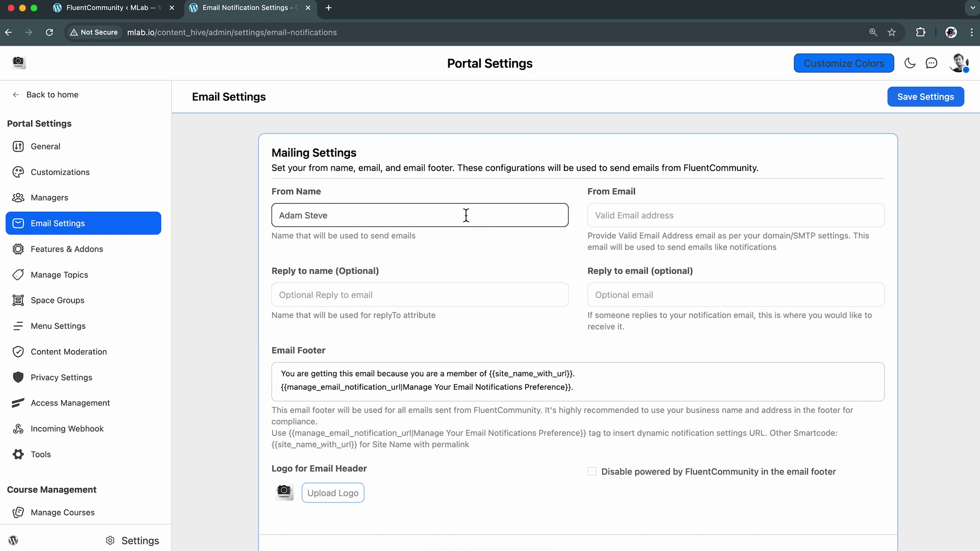
click(642, 219)
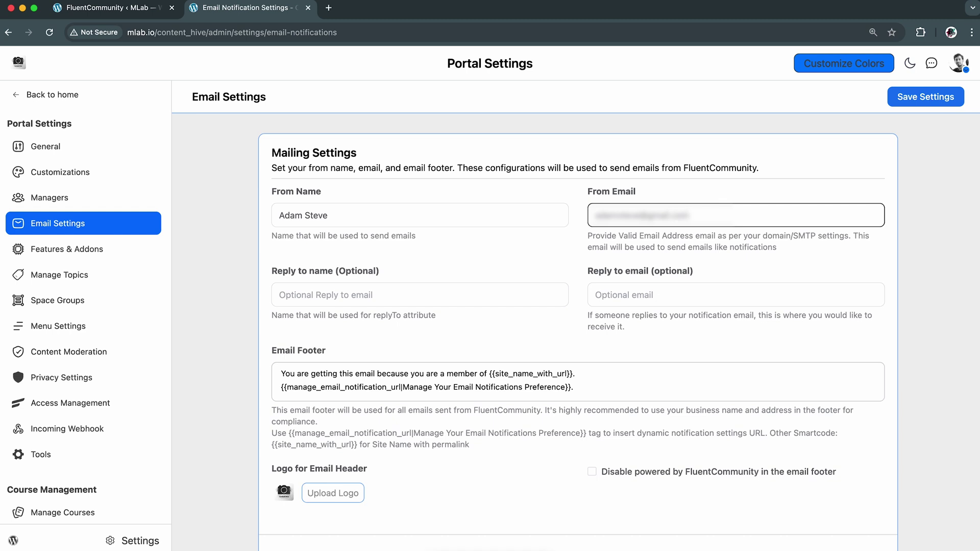
click(582, 305)
Turn on comment-reply emails, admin/moderator post emails and the weekly digest for members
scroll(602, 338, down, 1)
scroll(602, 338, down, 5)
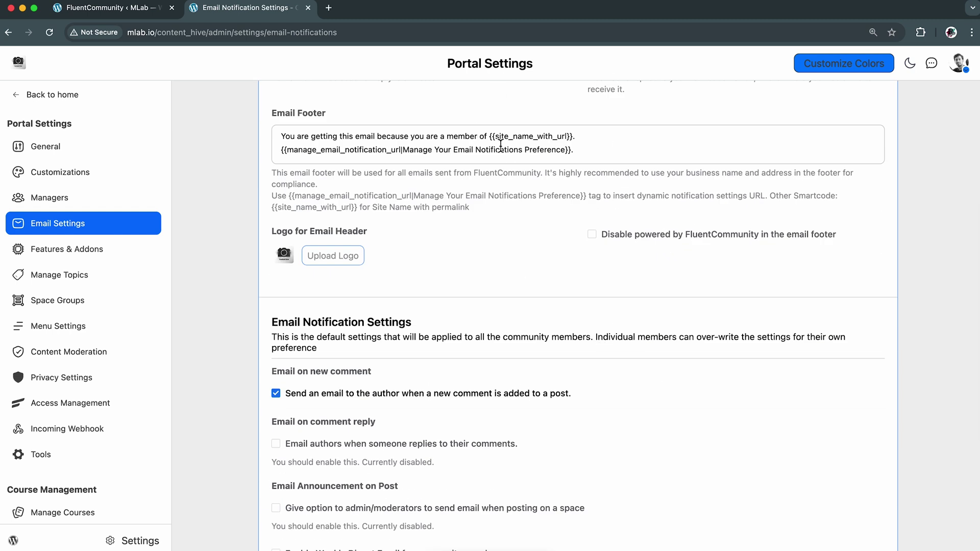
scroll(597, 311, down, 5)
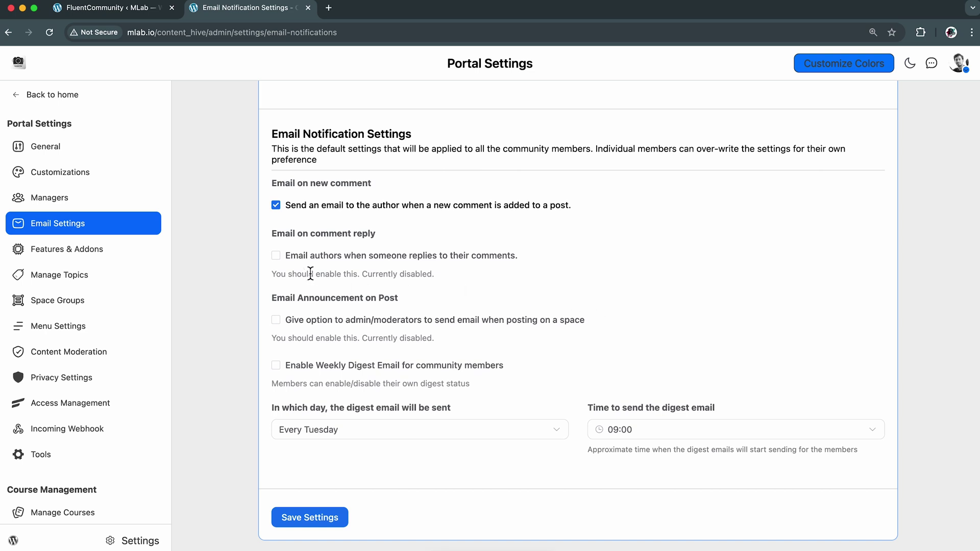
click(276, 255)
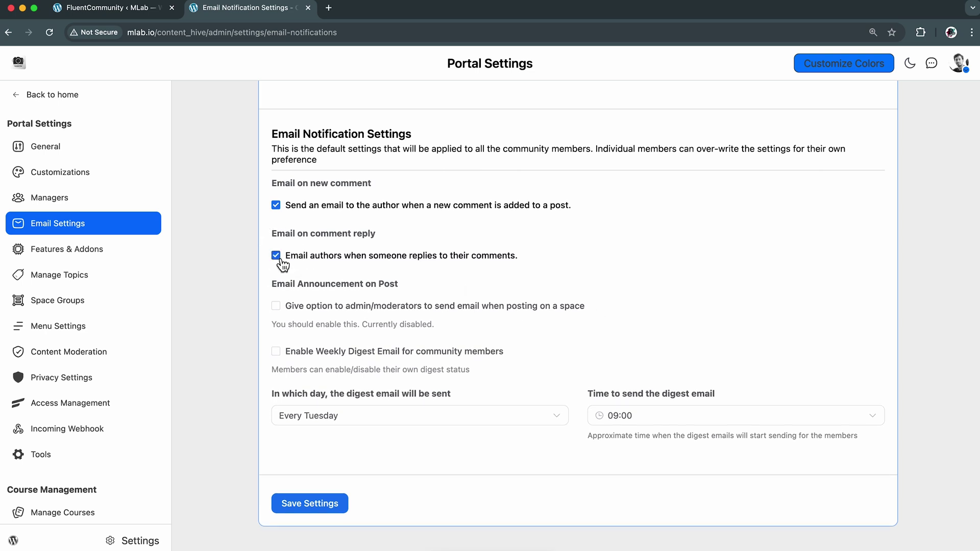
click(275, 305)
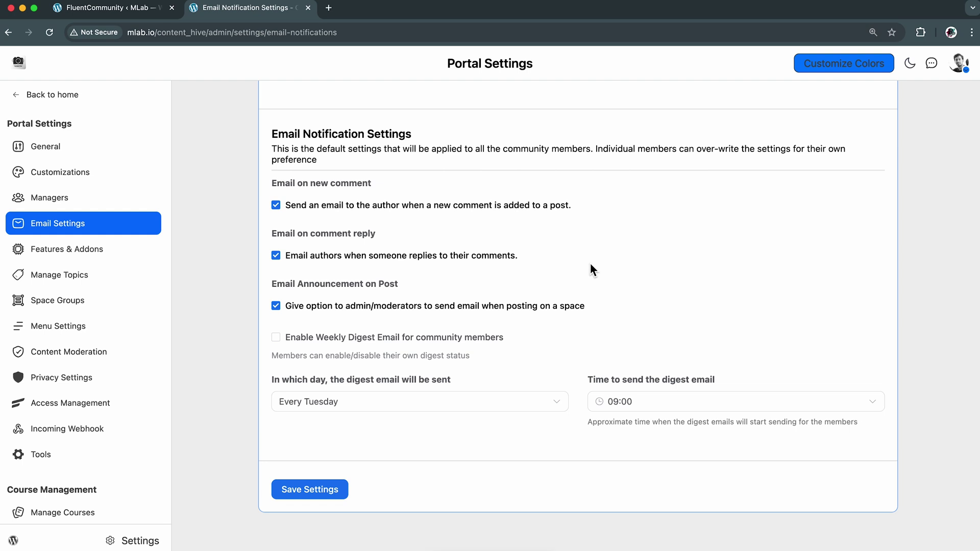
click(275, 338)
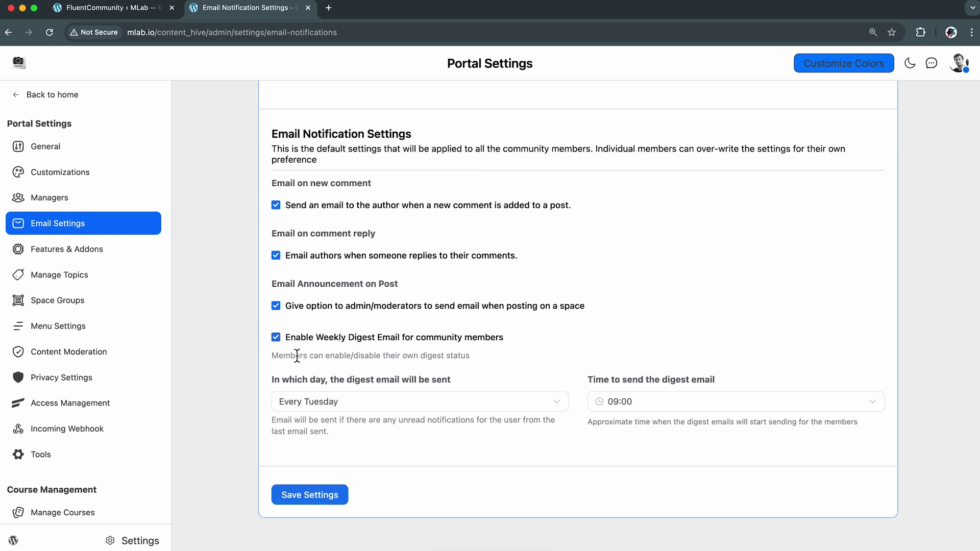
Schedule the digest for every Friday at 16:30 and save the email settings
click(516, 405)
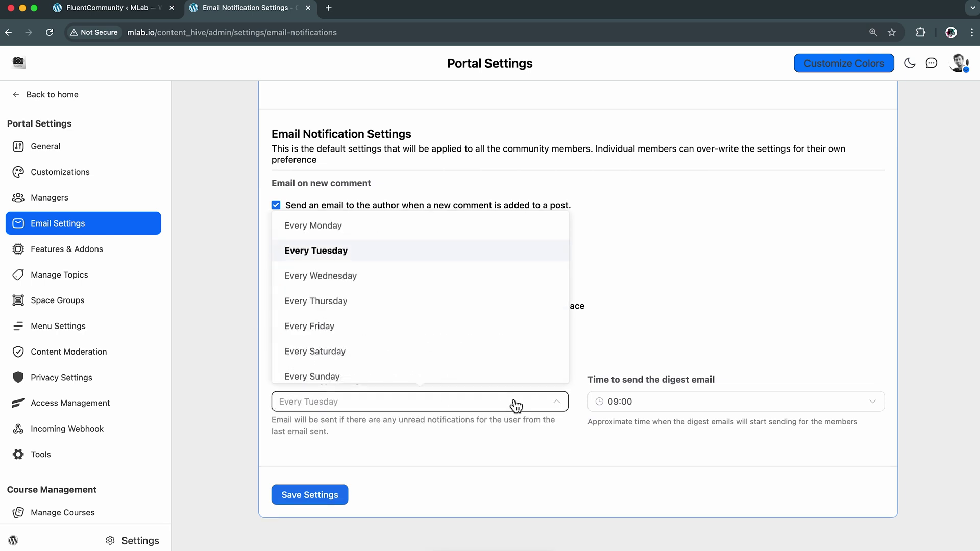
click(512, 327)
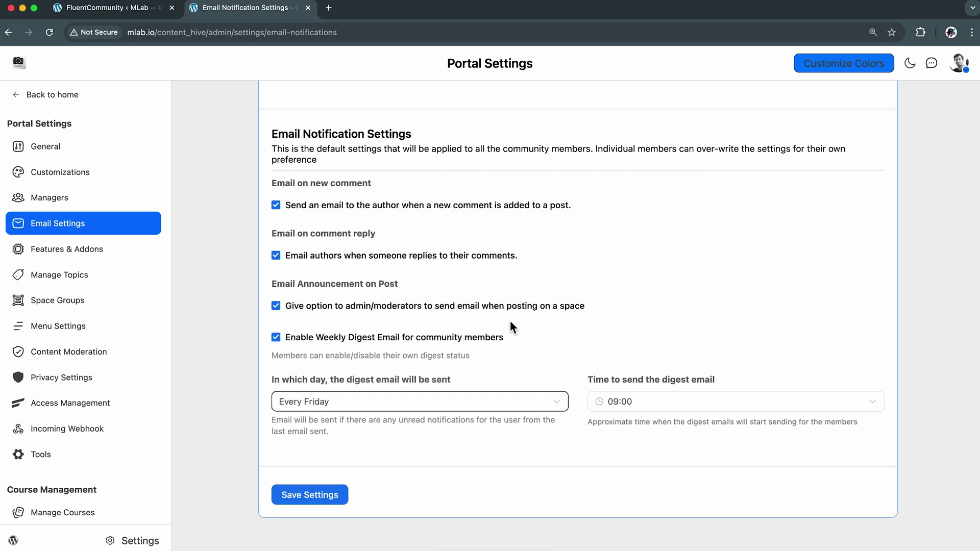
click(780, 409)
scroll(783, 374, down, 5)
scroll(782, 374, down, 10)
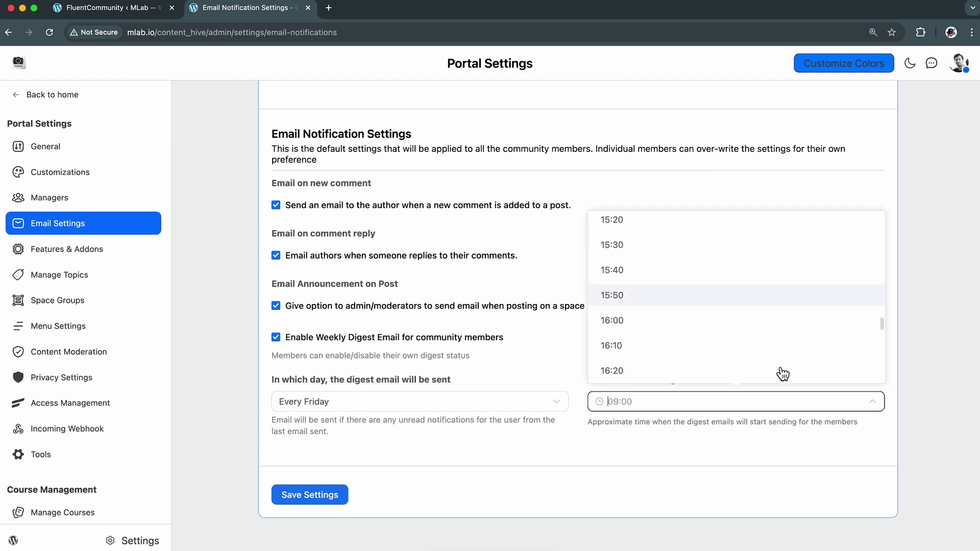
scroll(782, 374, down, 2)
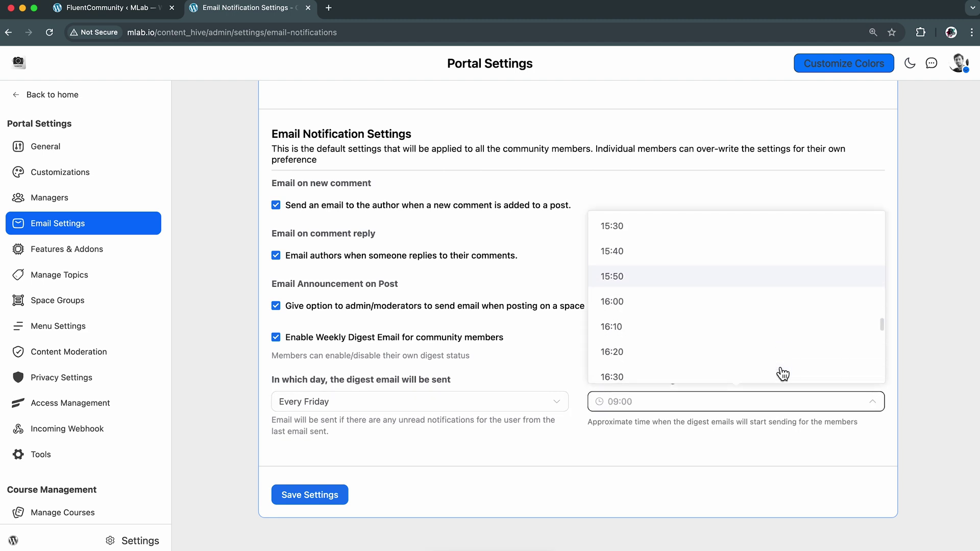
click(734, 351)
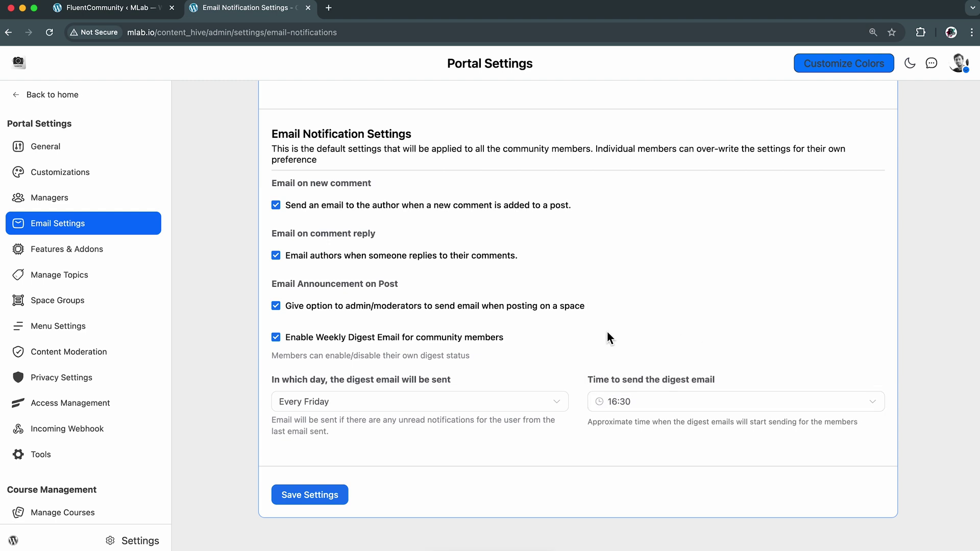
click(312, 493)
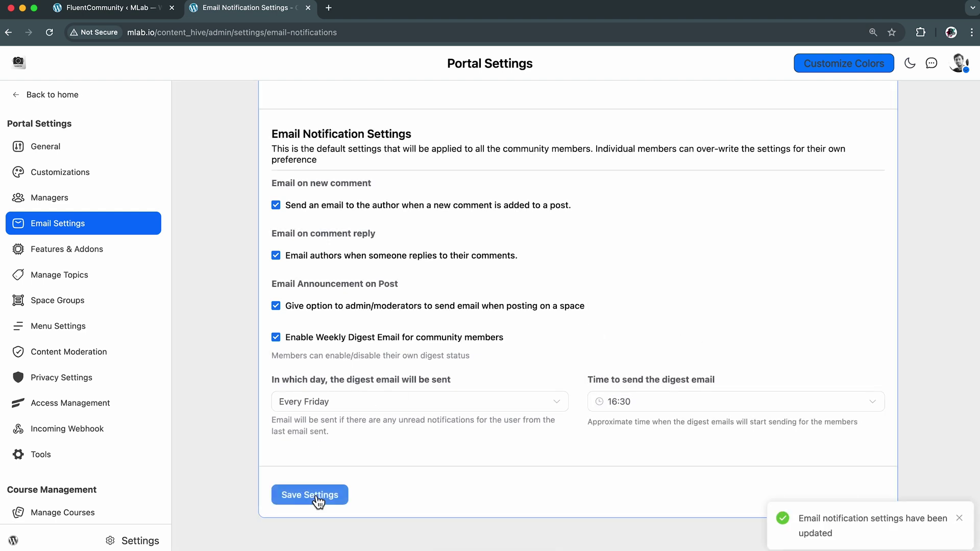
scroll(520, 405, up, 10)
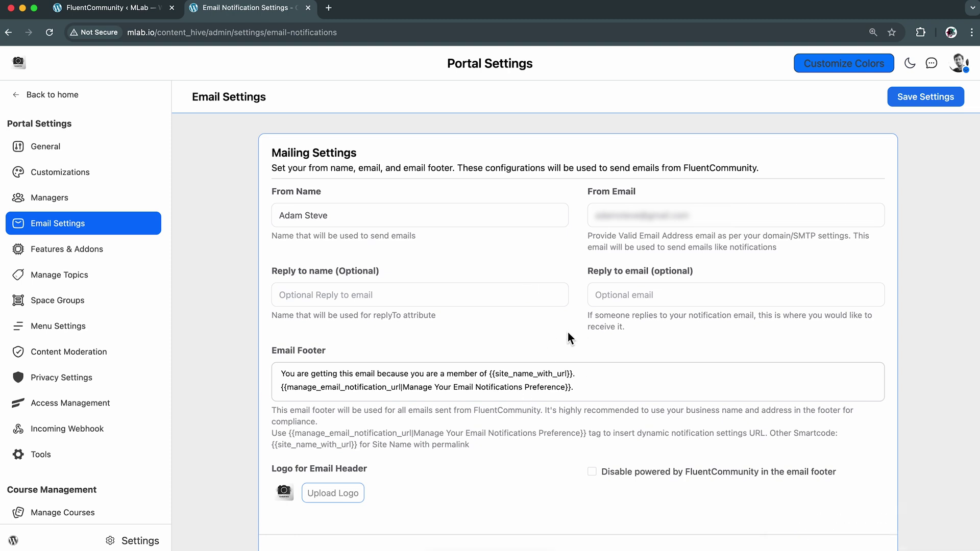
Scroll through Features & Addons to Recommended Plugins, checking that FluentCRM is installed
click(102, 255)
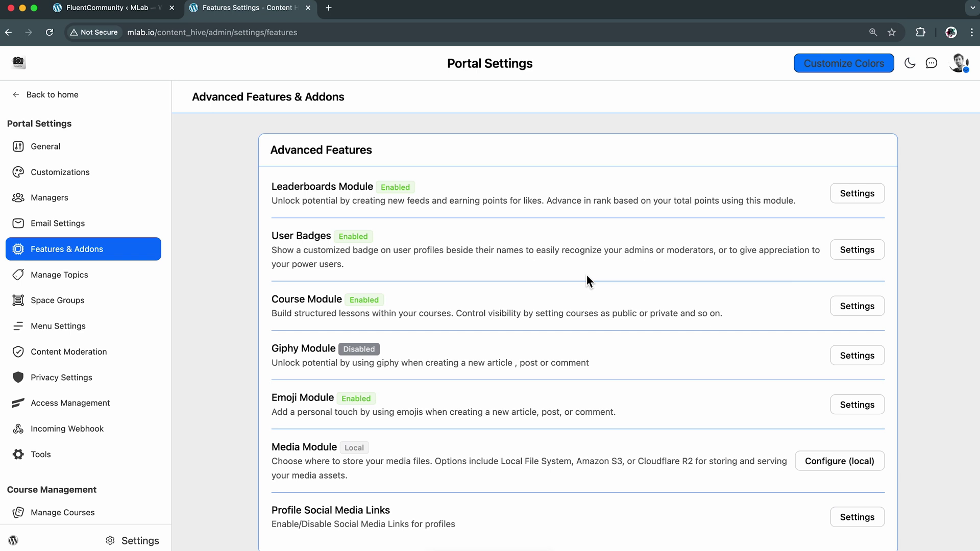
scroll(586, 274, down, 10)
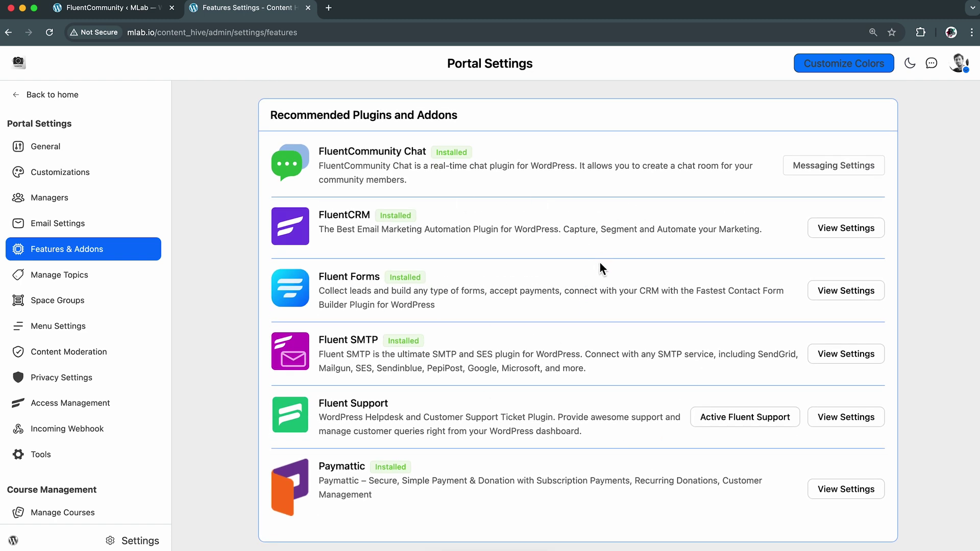
scroll(535, 308, up, 1)
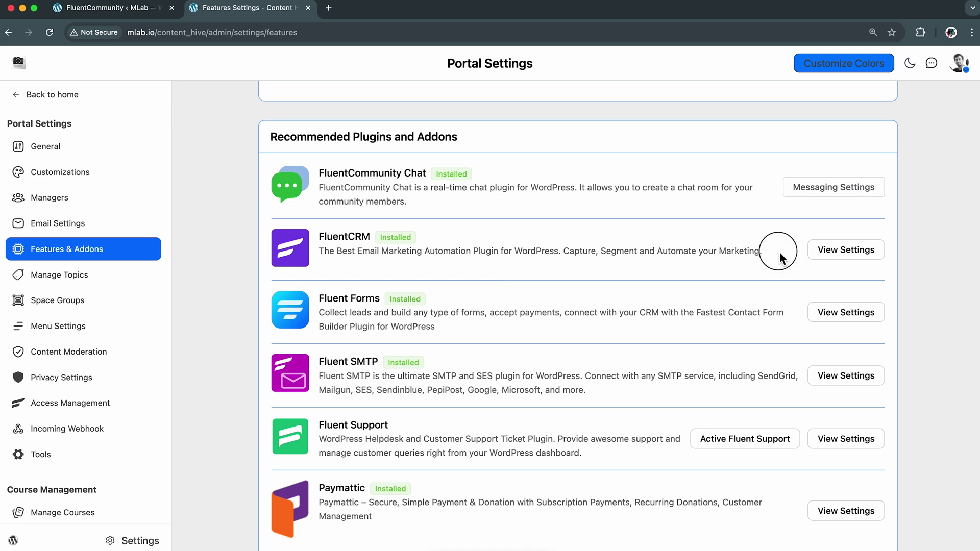
drag(779, 256, 314, 236)
scroll(420, 314, down, 2)
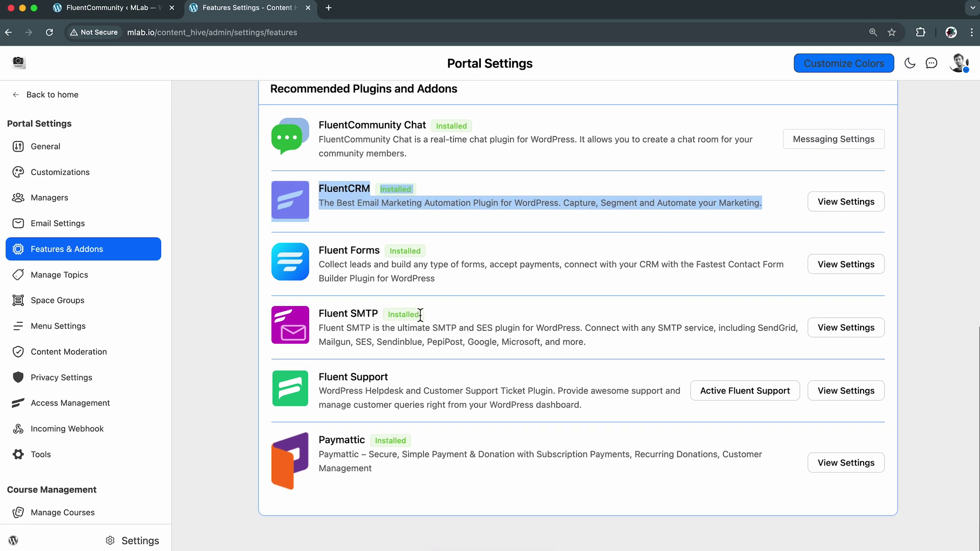
click(433, 304)
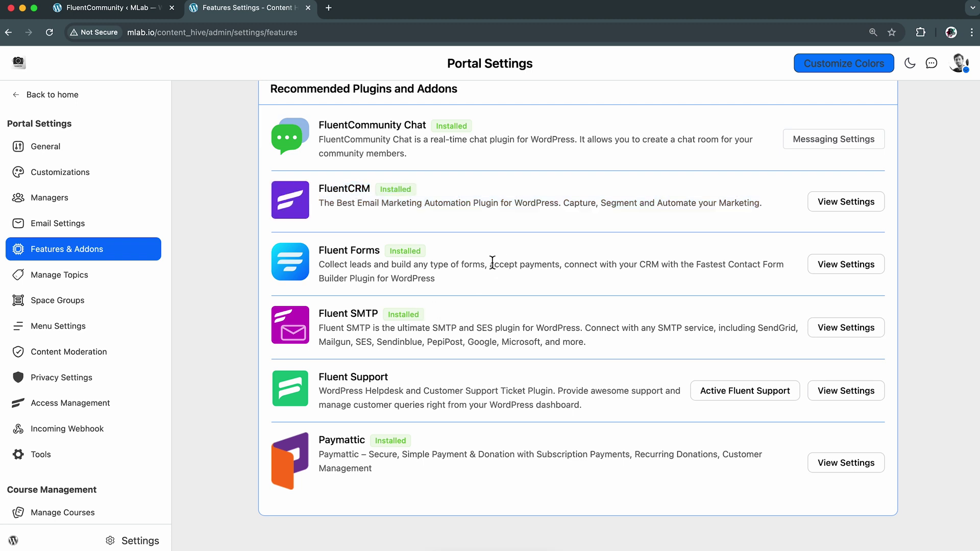
scroll(492, 261, up, 1)
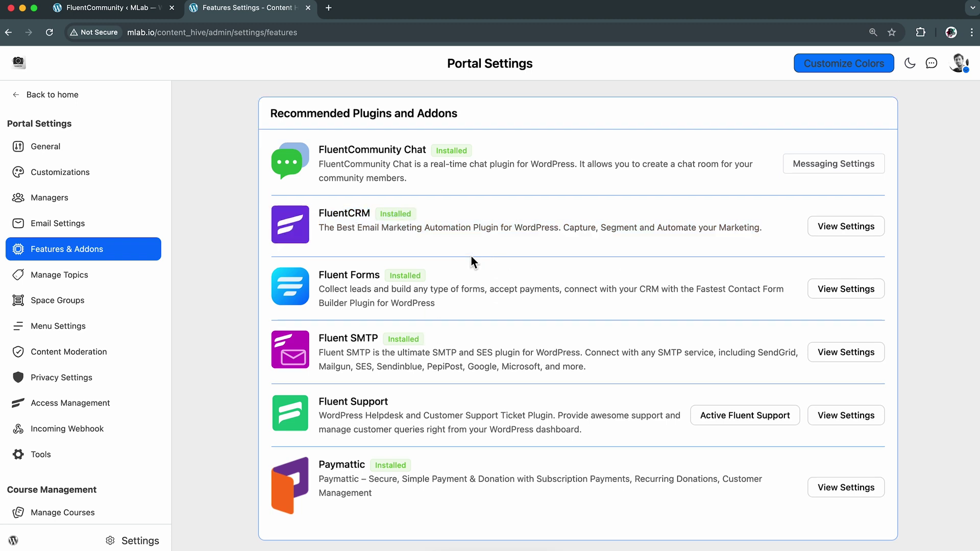
Open Manage Topics and look over the Announcement and New Updates titles and sub-titles
click(112, 278)
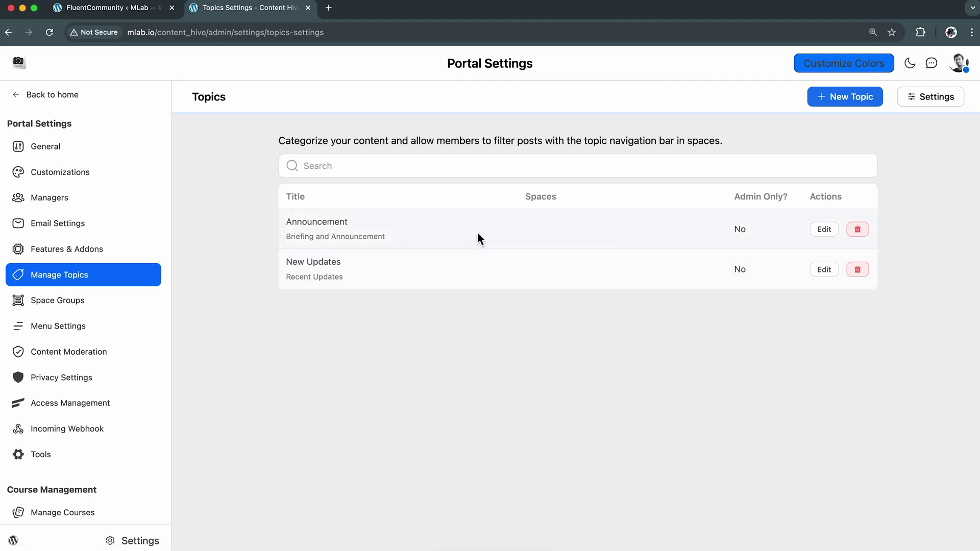
drag(399, 237, 282, 226)
click(240, 238)
drag(366, 286, 283, 260)
click(279, 341)
Create topic 'Creative Ideas' with slug Creative-Ideas and sub-title 'Creativity & Design', and save
click(848, 98)
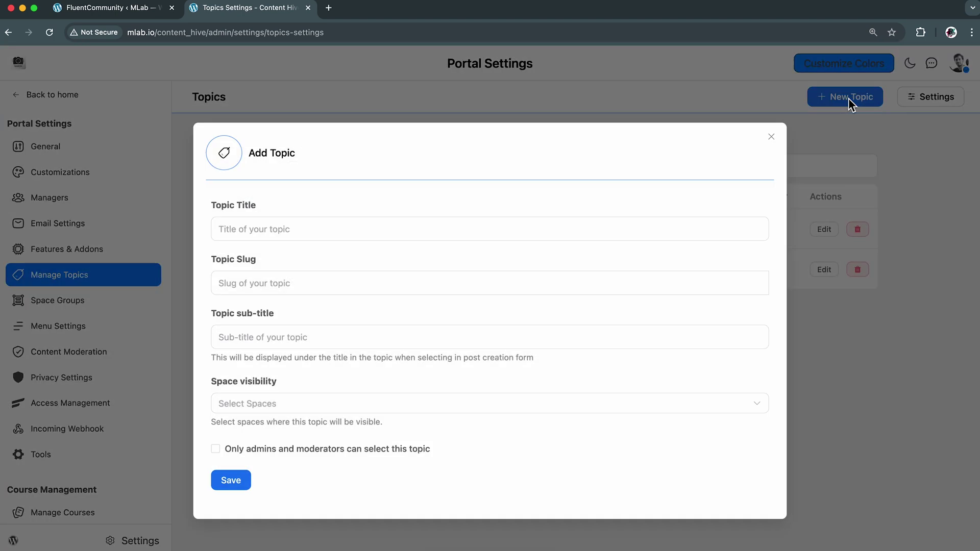
click(461, 225)
text(Creative)
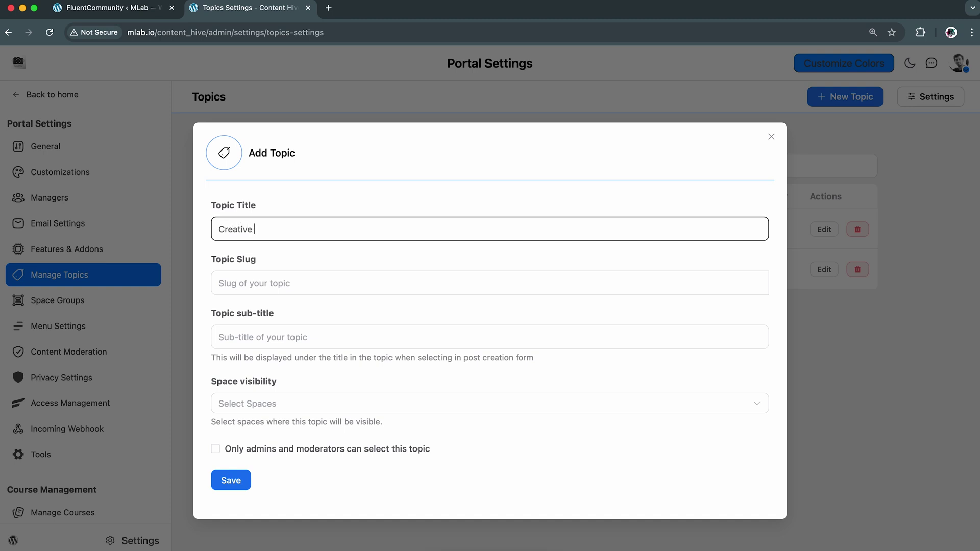
text( Ideas)
key(ctrl+a)
key(ctrl+c)
click(452, 284)
key(ctrl+v)
click(444, 338)
text(Creat)
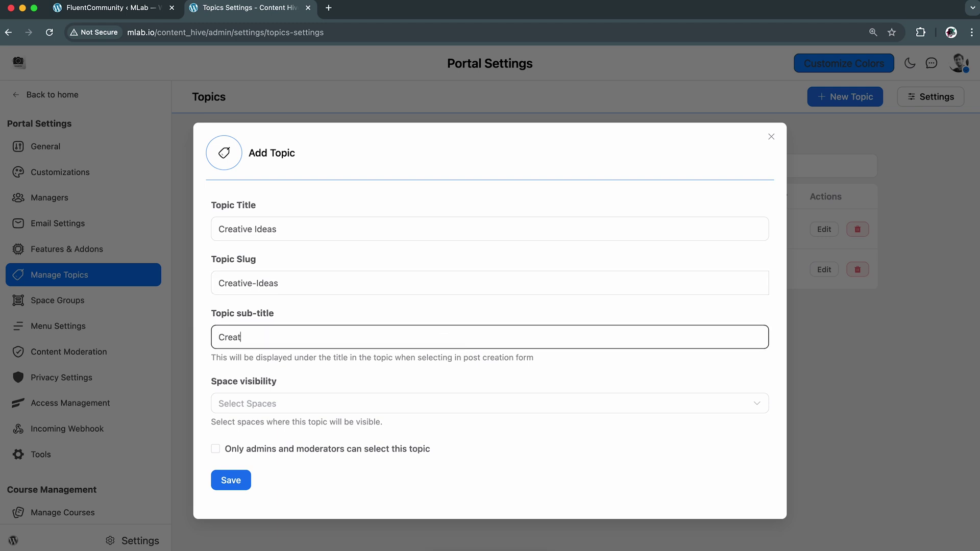
text(ivity & Design)
click(534, 434)
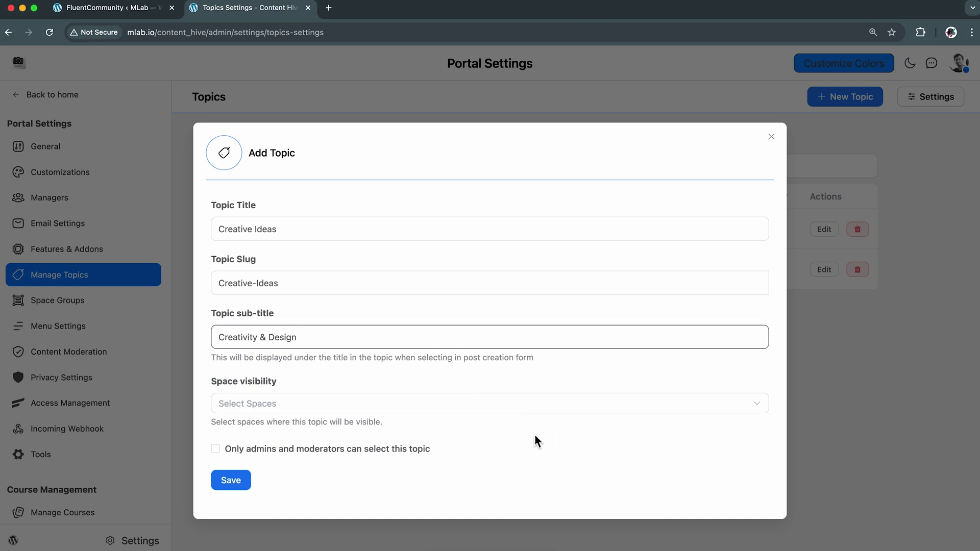
click(234, 482)
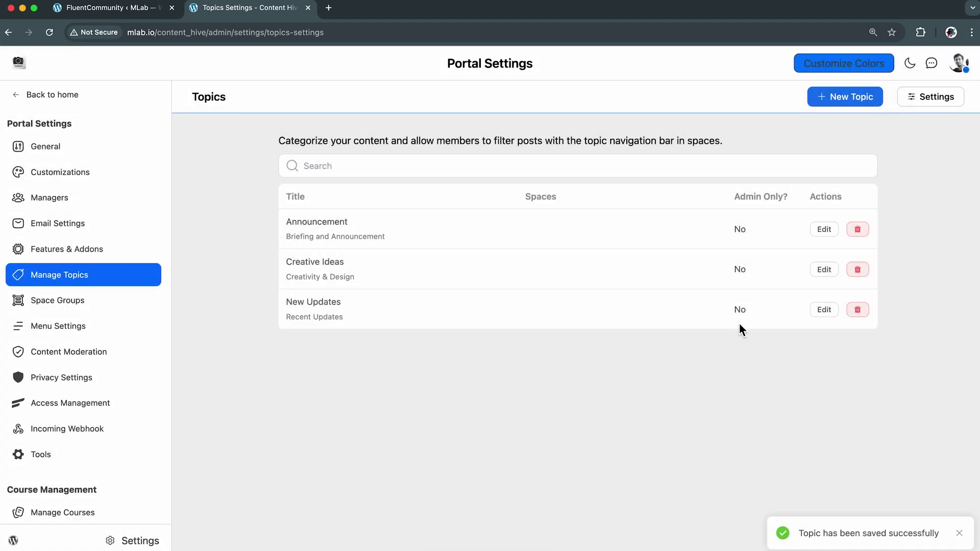
Restrict the Announcement topic to admins and moderators only and save it
click(824, 232)
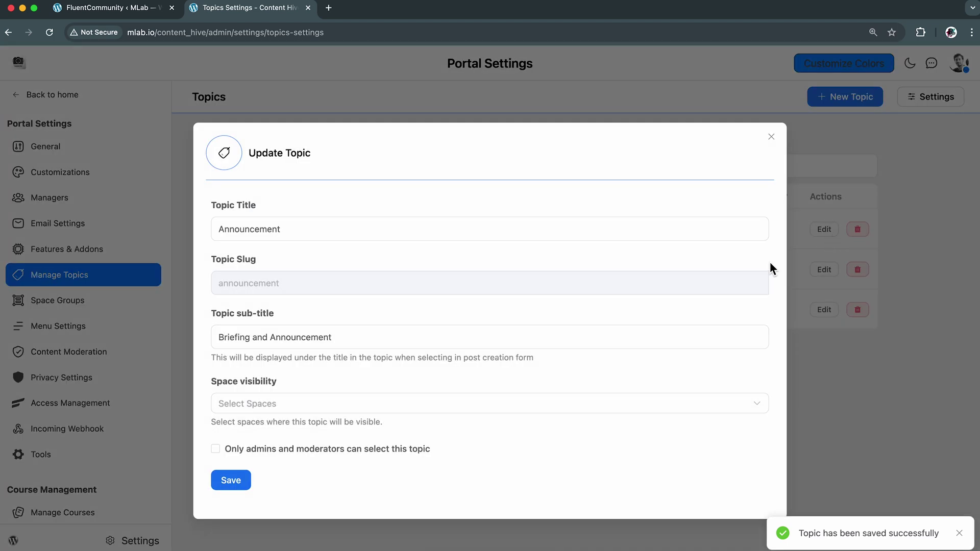
click(339, 451)
click(237, 481)
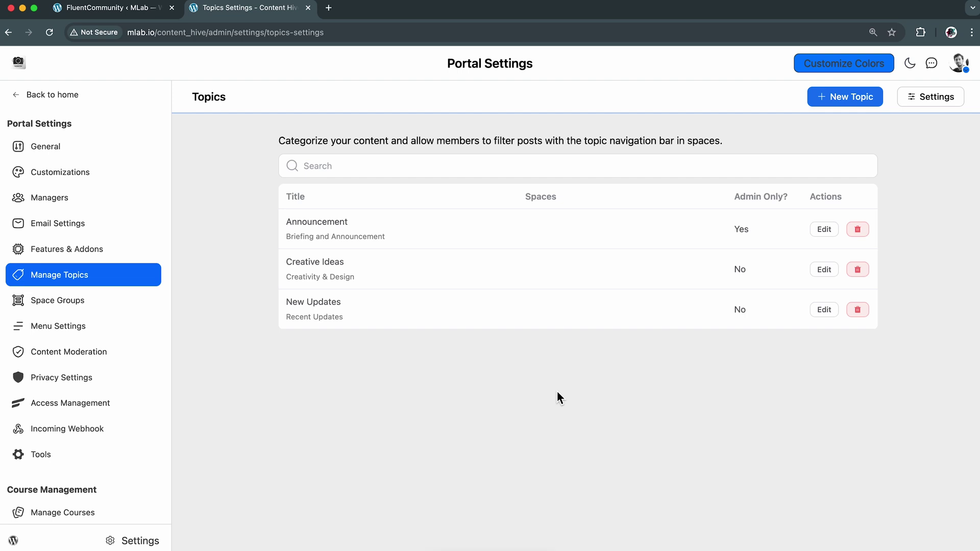
Scroll through the Space Groups overview
click(102, 305)
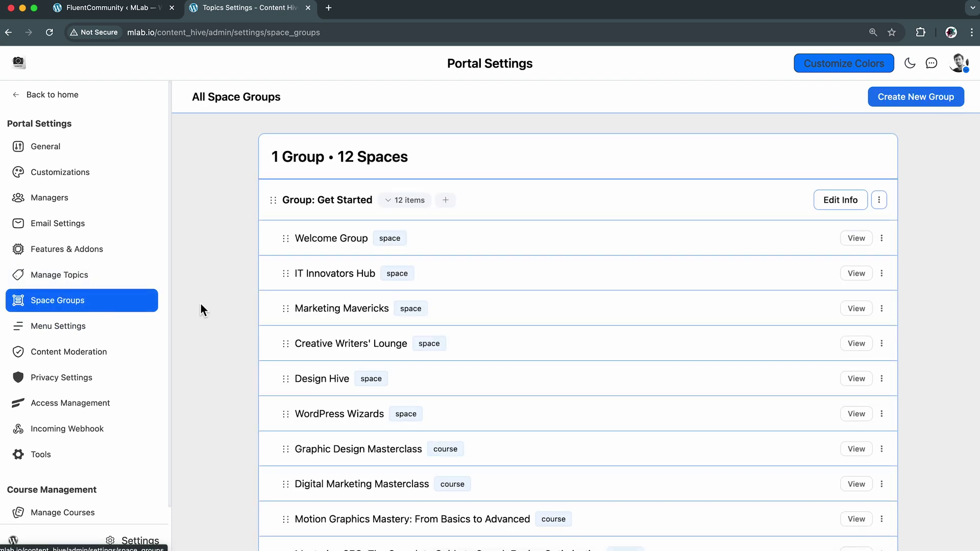
scroll(580, 280, down, 3)
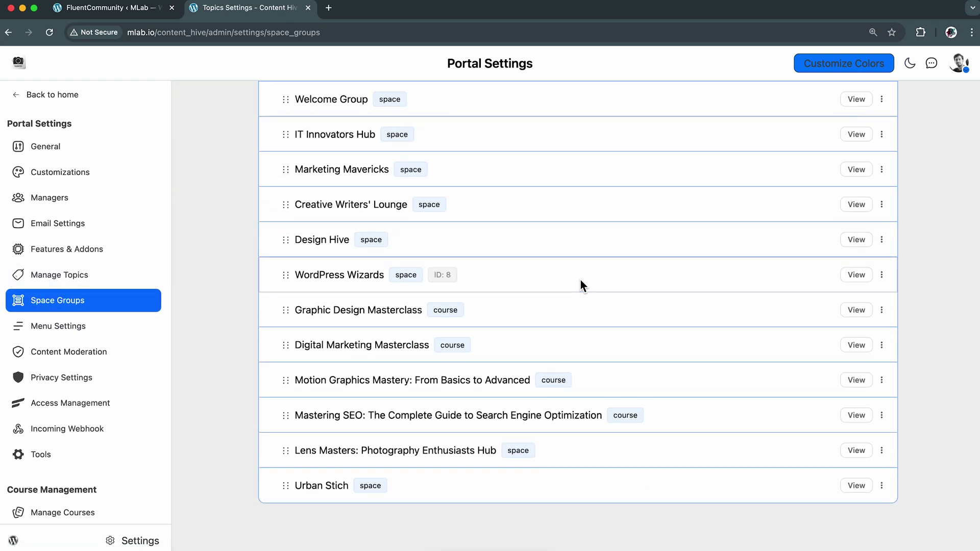
scroll(580, 279, up, 3)
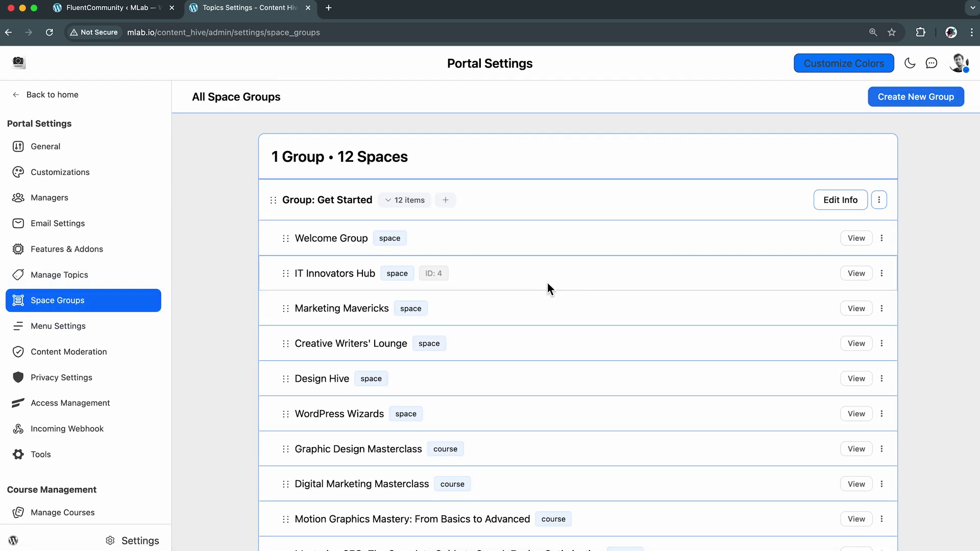
Open Menu Settings to view the primary and profile menu items
click(101, 332)
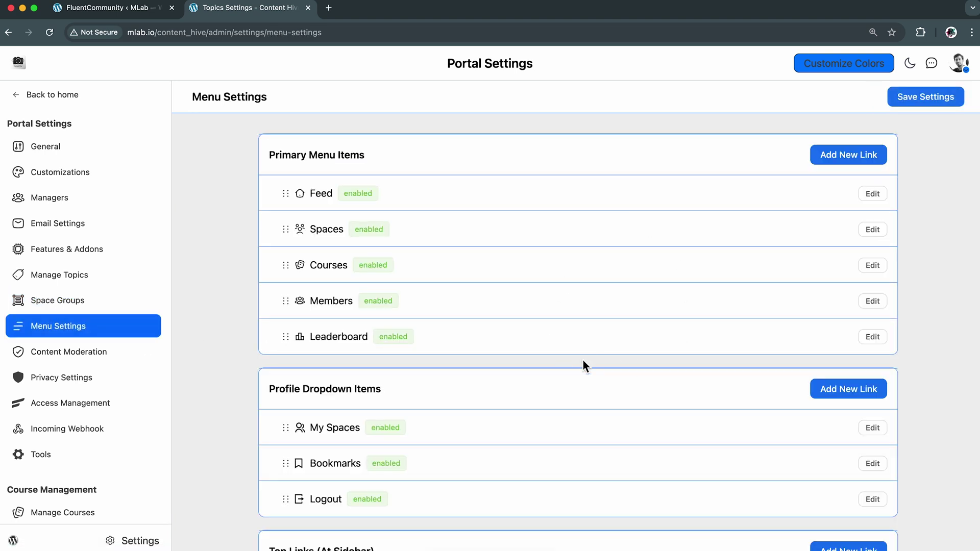
scroll(583, 360, down, 5)
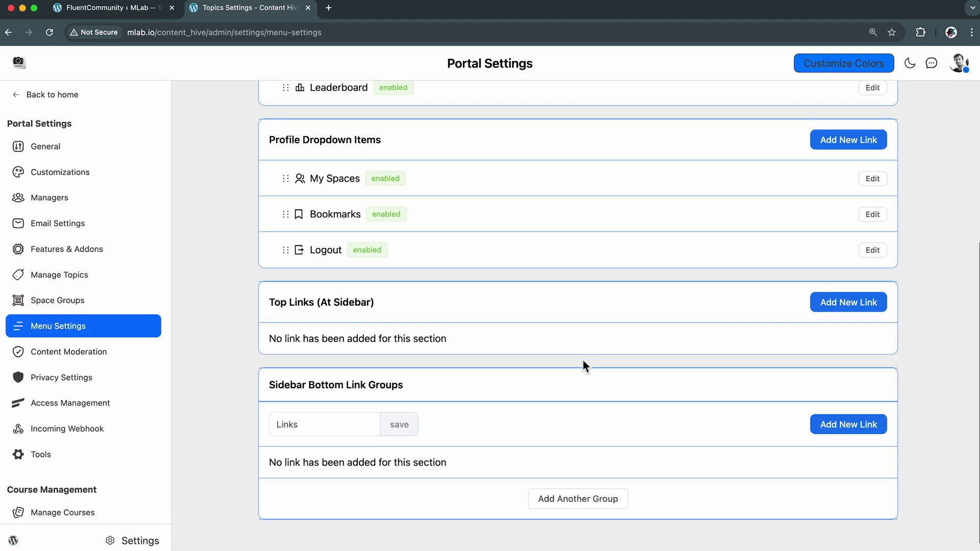
scroll(583, 359, up, 5)
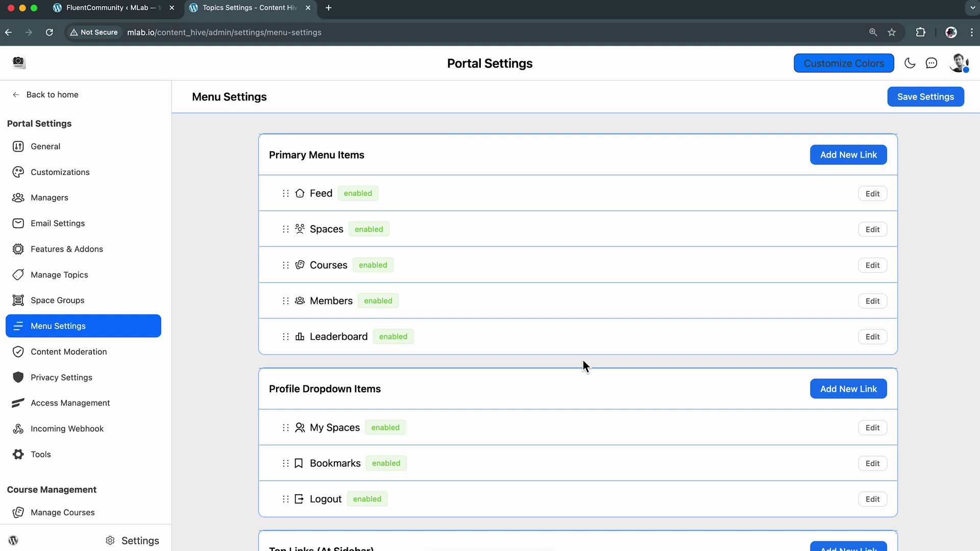
Add a 'FluentCommunity' primary menu link to fluentcommunity.co opening in a new tab, and save
click(852, 159)
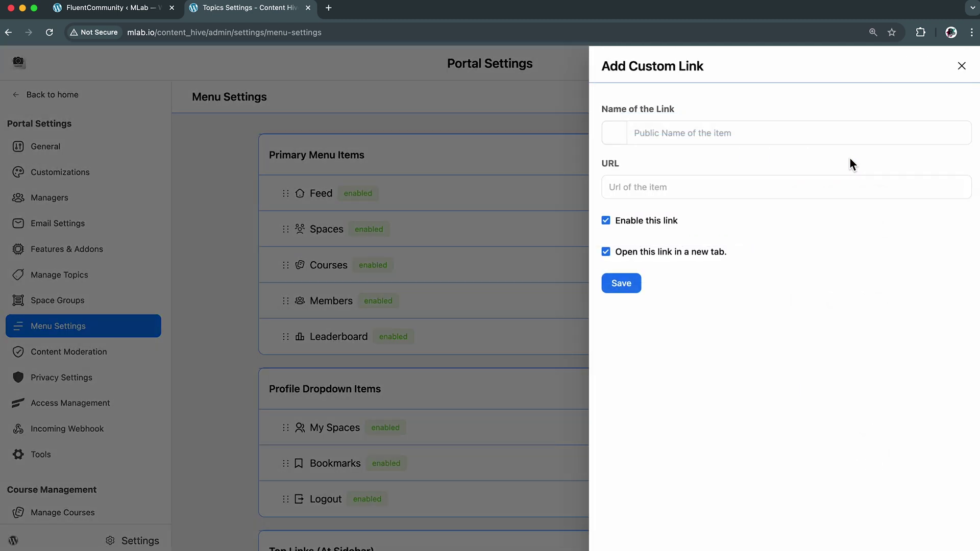
click(729, 135)
text(FluentCommunity)
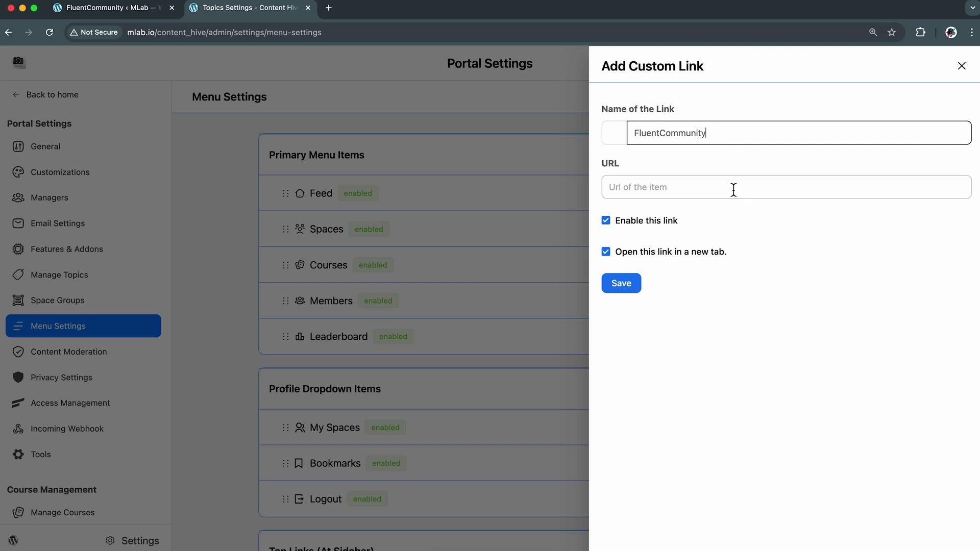
click(733, 187)
text(fluentcomm)
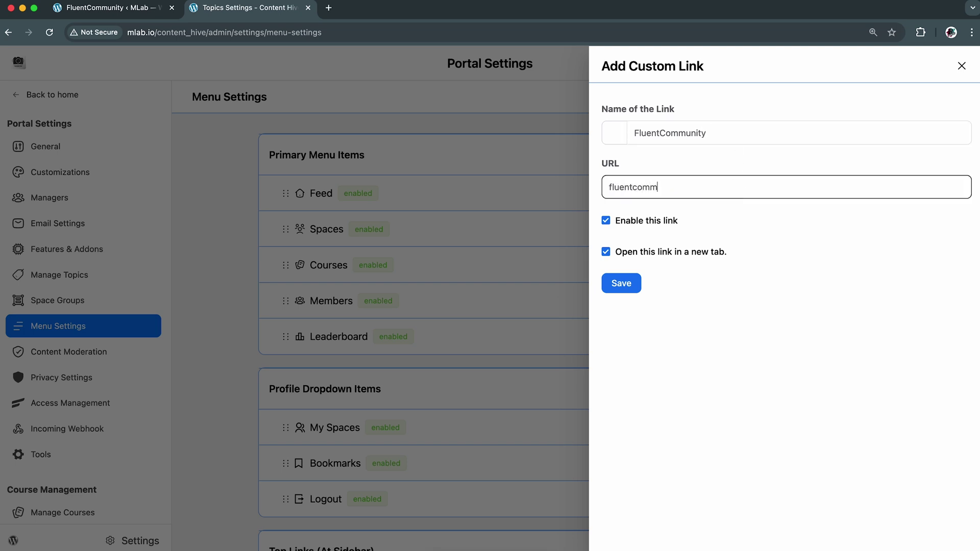
text(unity.co)
click(617, 258)
click(617, 257)
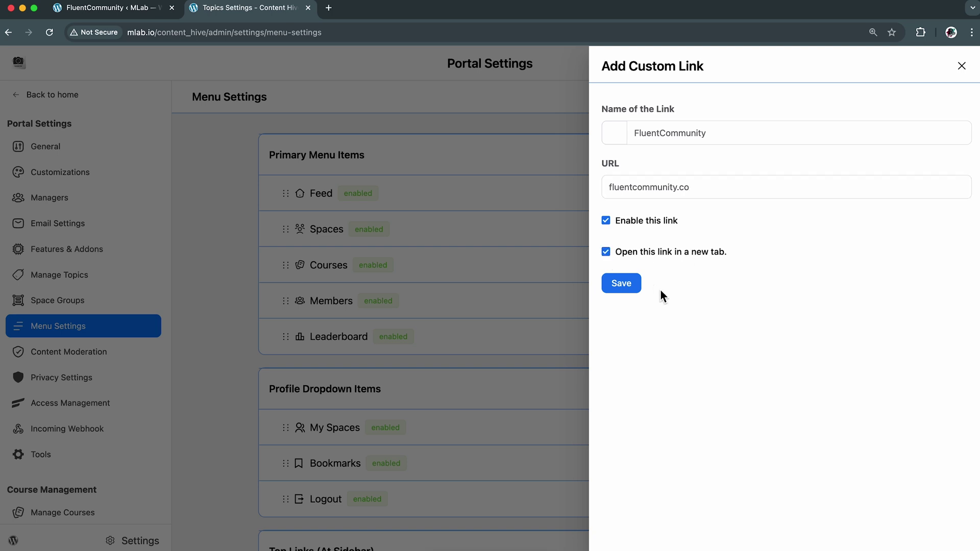
click(620, 288)
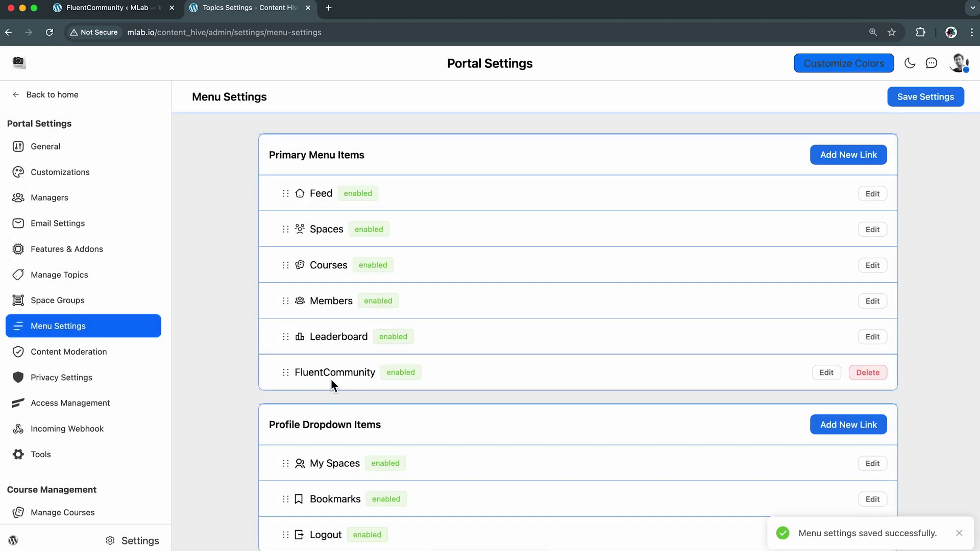
click(121, 10)
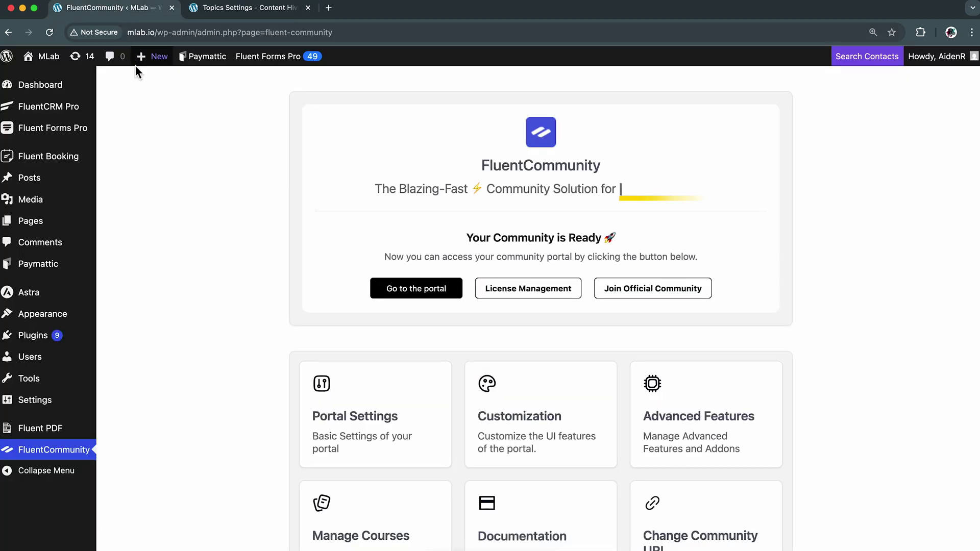
click(430, 293)
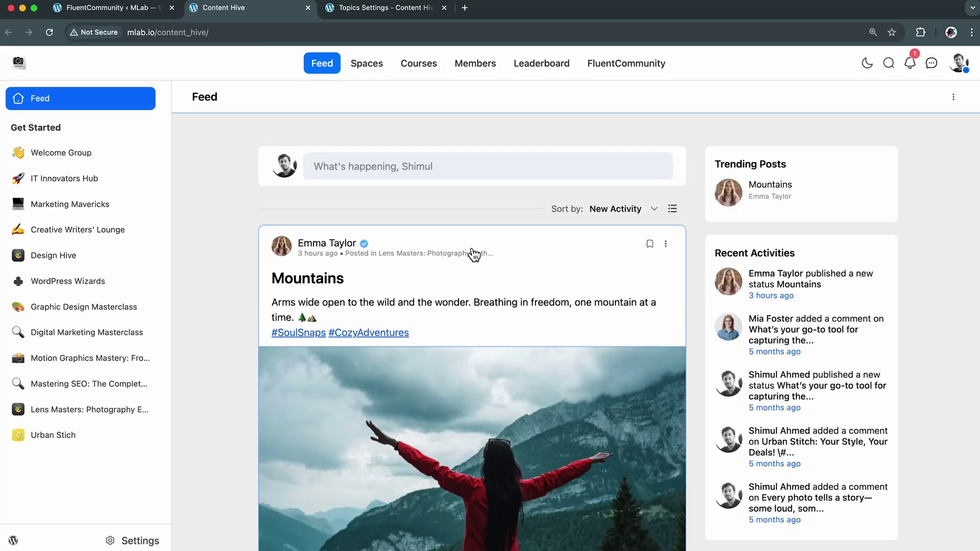
click(636, 70)
scroll(512, 249, down, 3)
scroll(513, 253, down, 10)
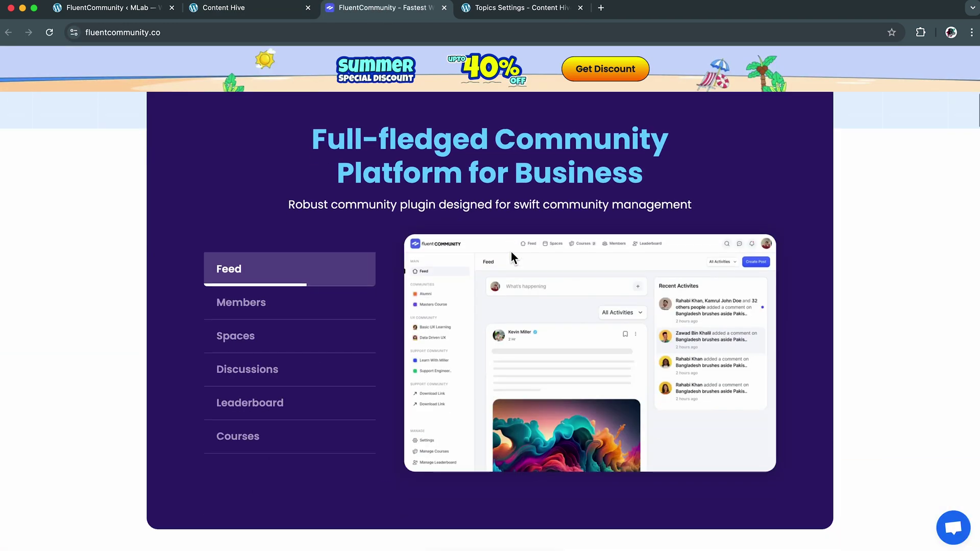
scroll(512, 257, up, 15)
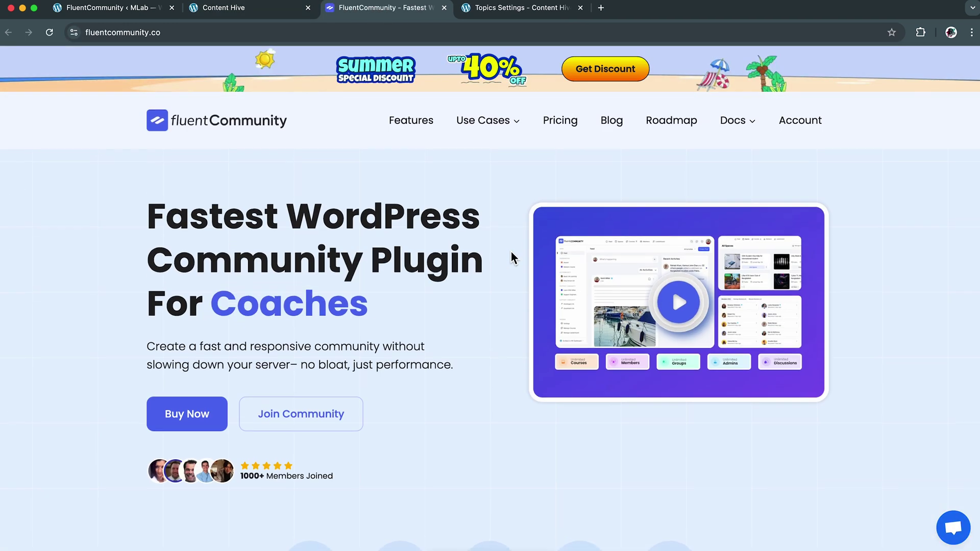
click(444, 8)
click(399, 10)
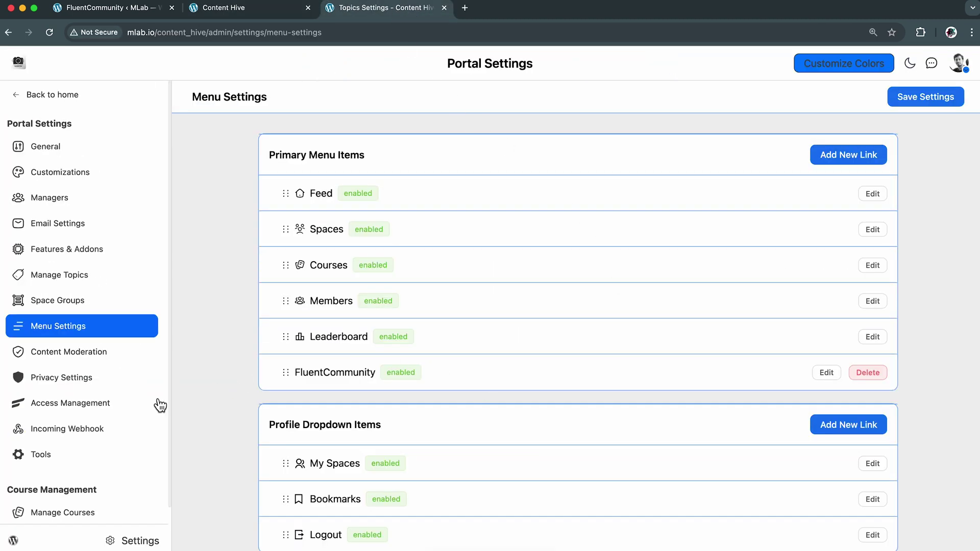
Enable FluentCRM access management with WordPress user creation when a tag is applied
click(98, 411)
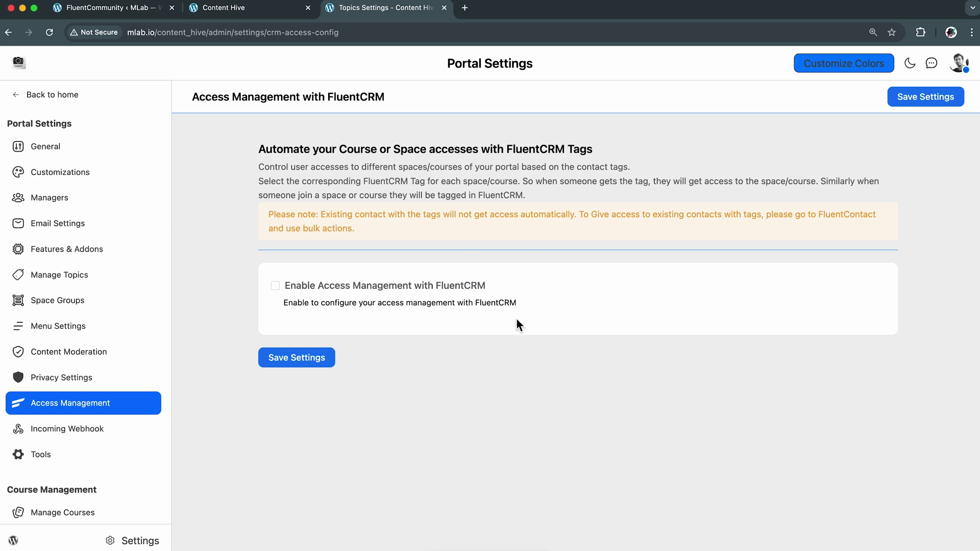
click(473, 294)
click(275, 287)
scroll(607, 348, down, 5)
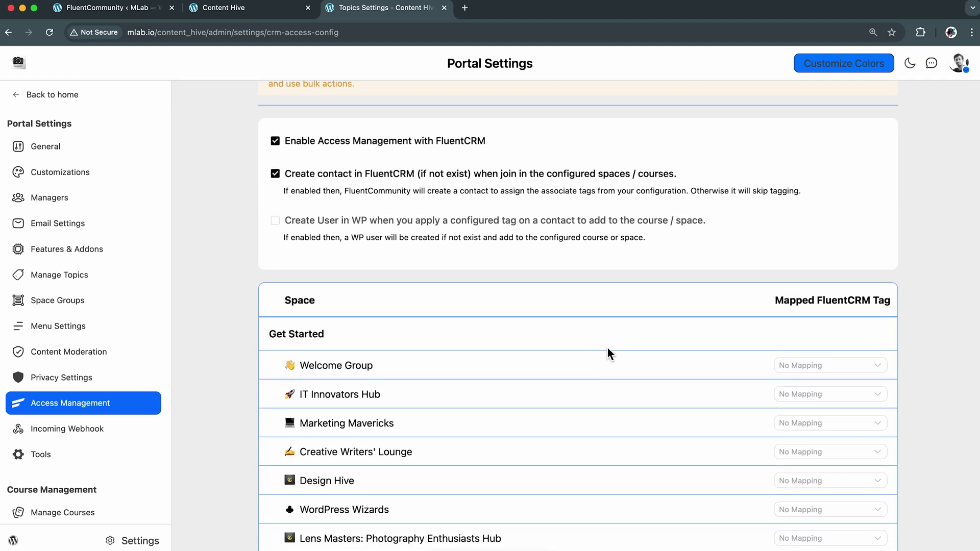
scroll(607, 347, down, 1)
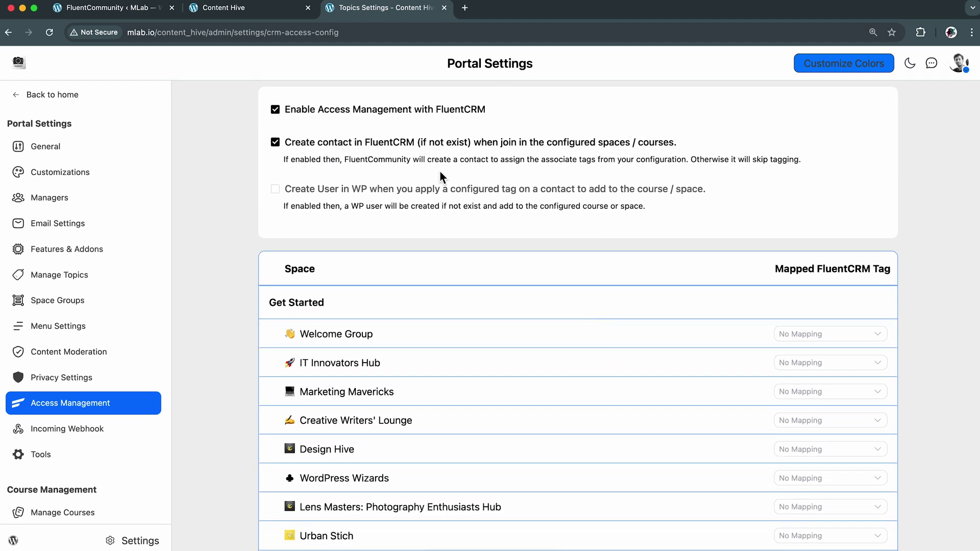
click(281, 201)
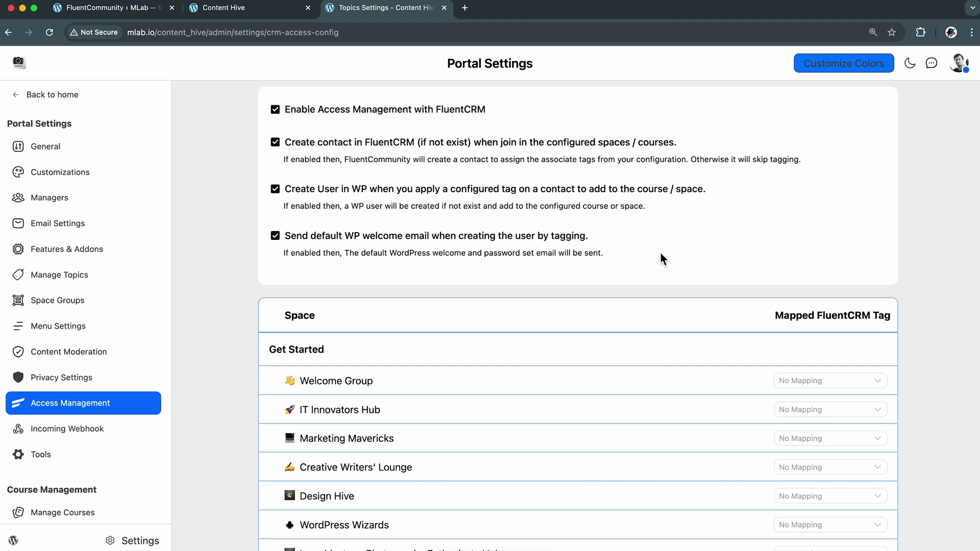
Map Welcome Group to New Members and all four courses to the Students tag
scroll(611, 351, down, 5)
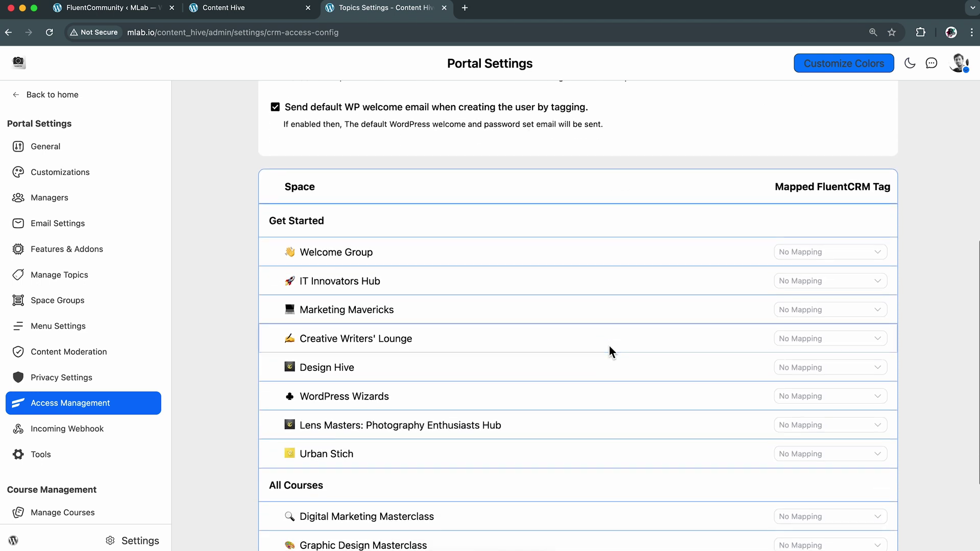
scroll(608, 345, down, 3)
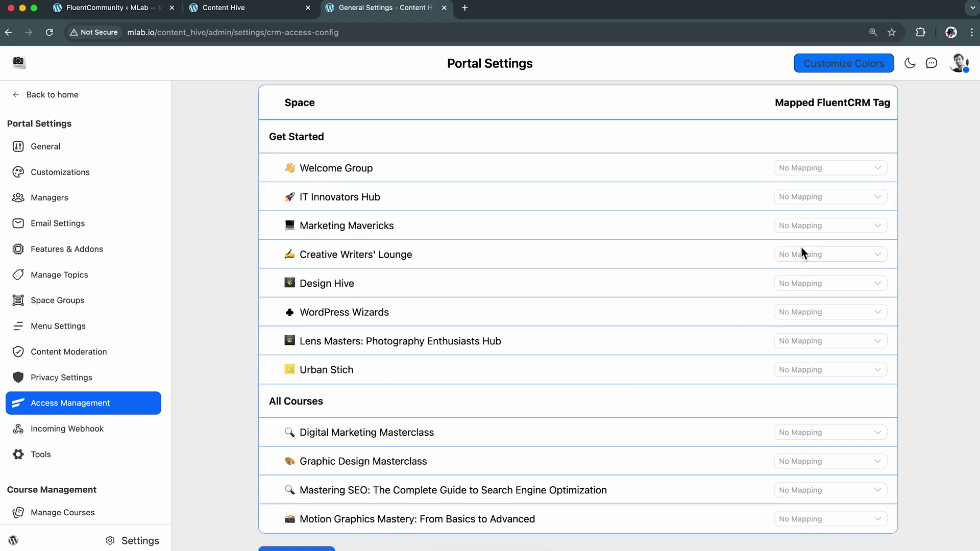
click(842, 168)
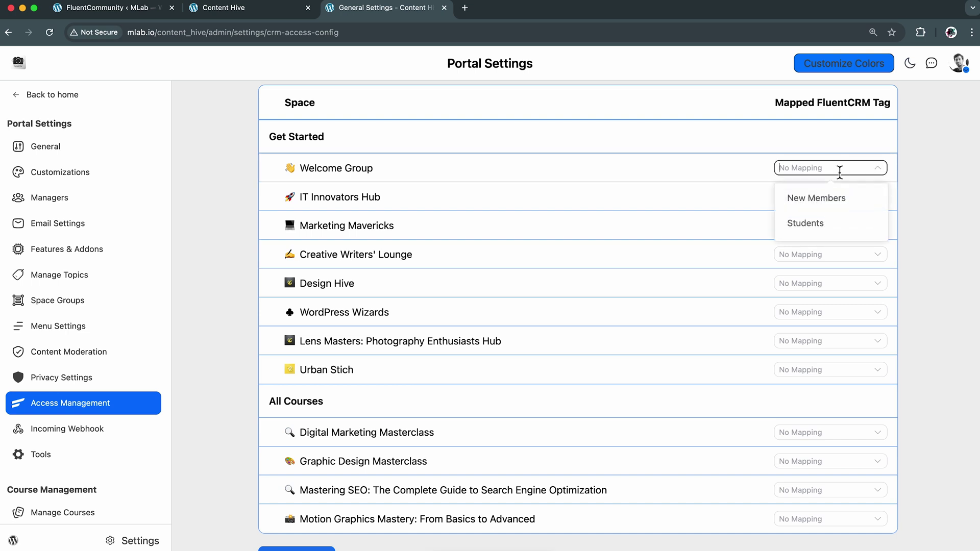
click(837, 198)
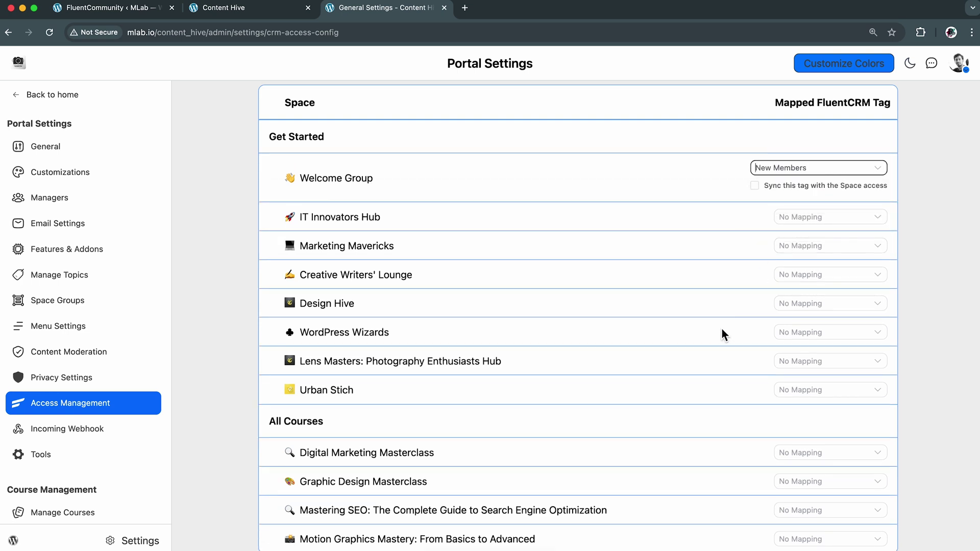
scroll(694, 422, down, 3)
click(833, 383)
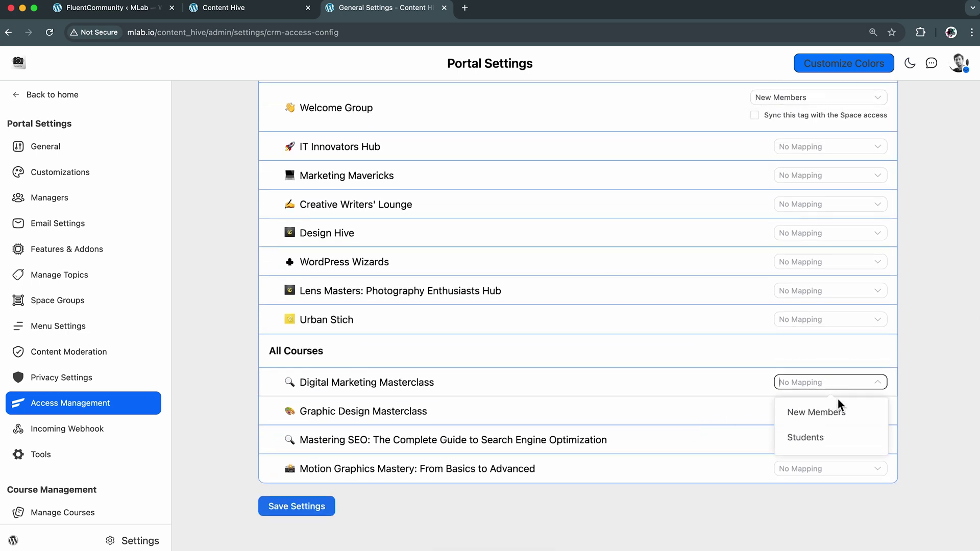
click(842, 438)
click(842, 431)
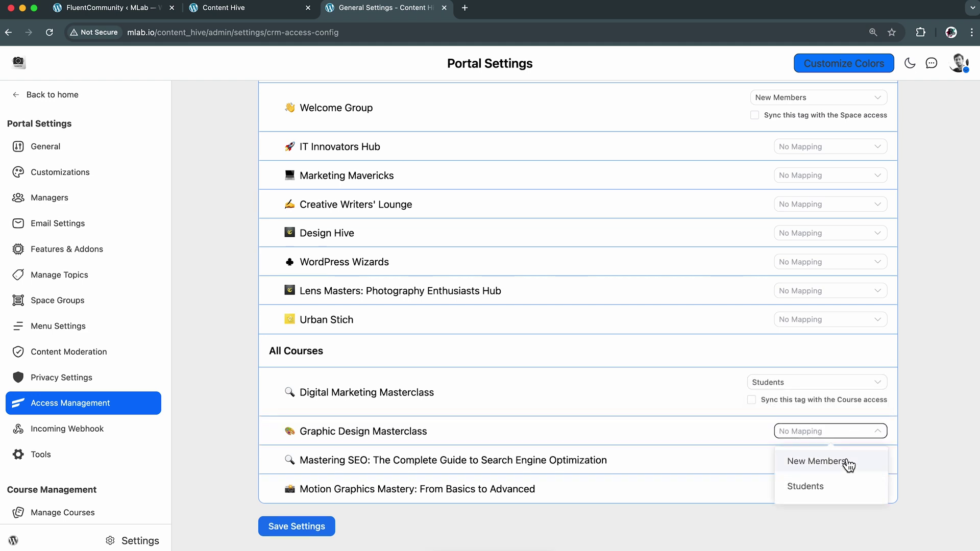
click(847, 491)
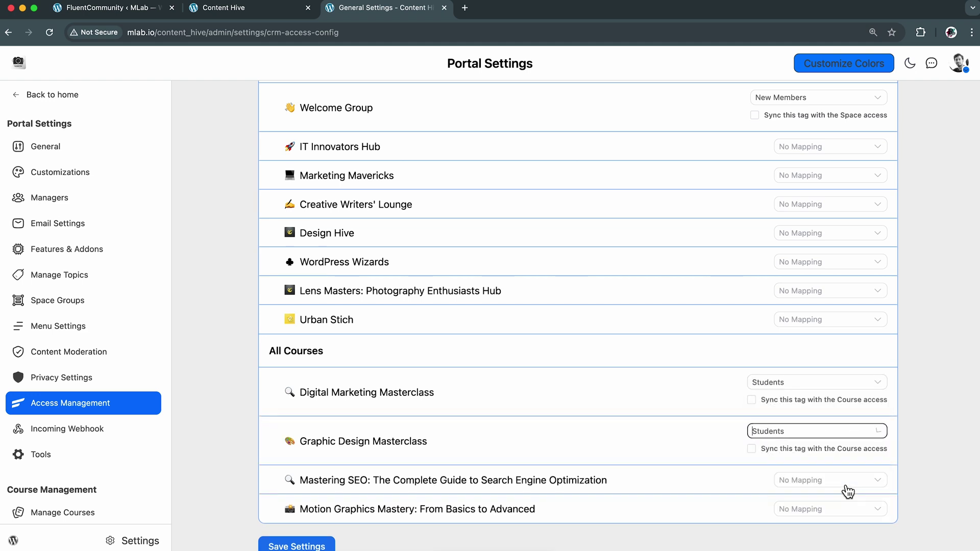
click(844, 480)
click(843, 451)
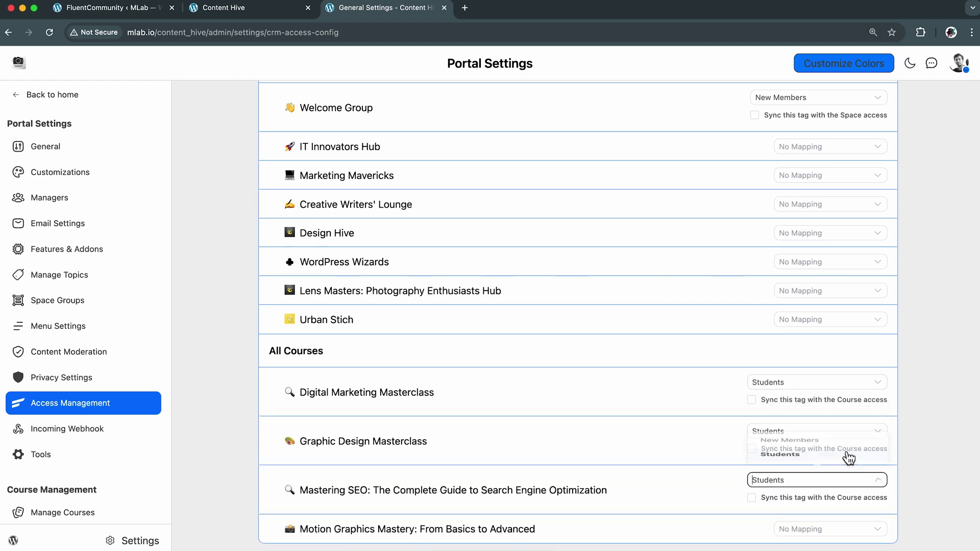
click(844, 529)
click(841, 503)
Turn on course-access sync for all four courses and save the CRM tagging settings
scroll(839, 503, down, 3)
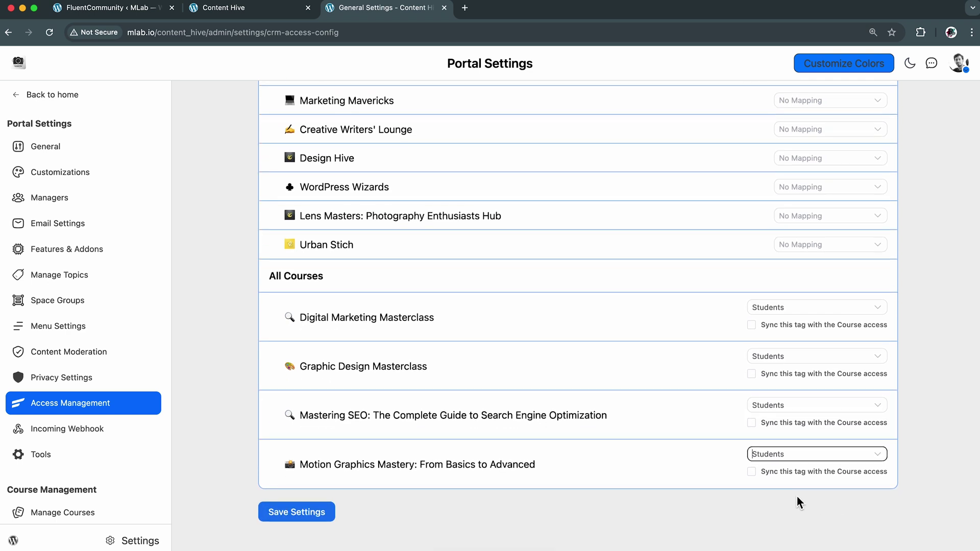
click(752, 472)
click(752, 424)
click(751, 375)
click(752, 327)
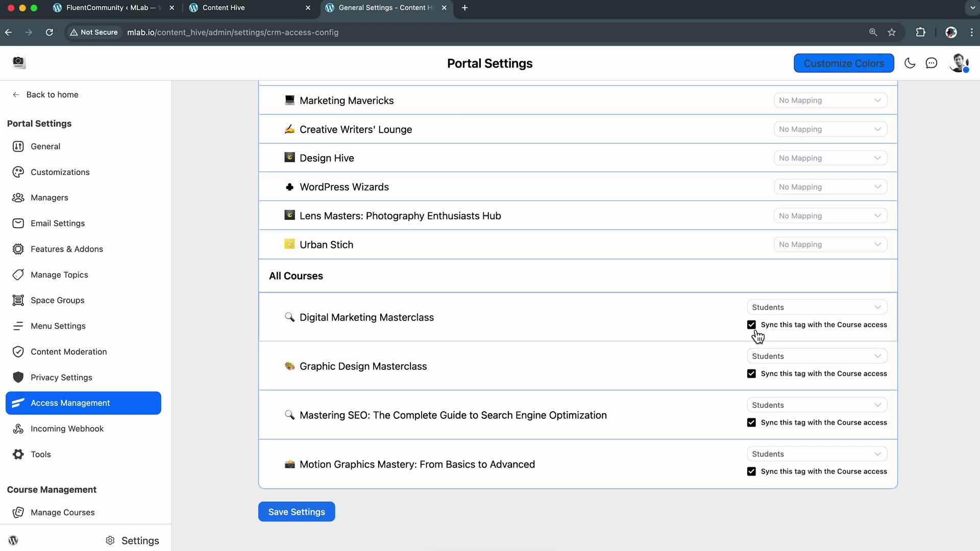
click(304, 515)
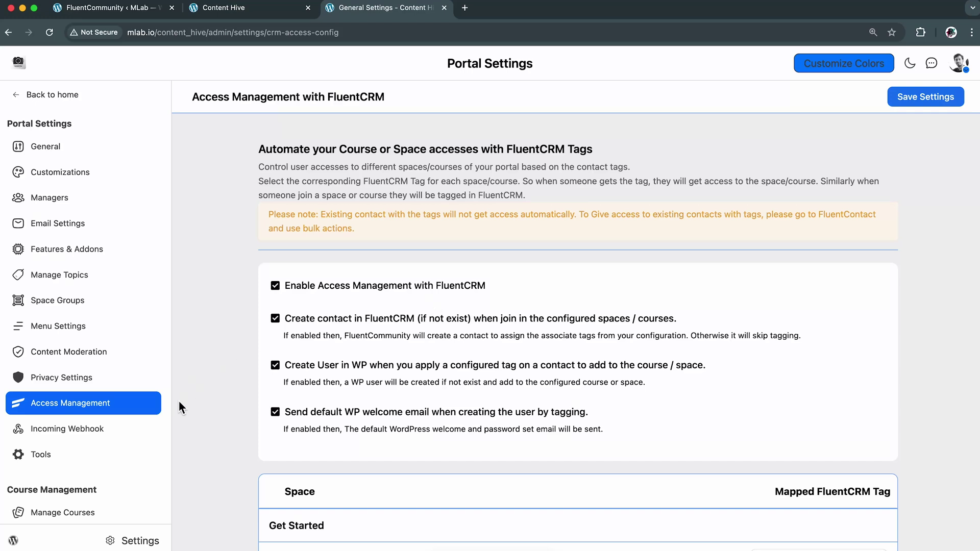
scroll(143, 438, down, 2)
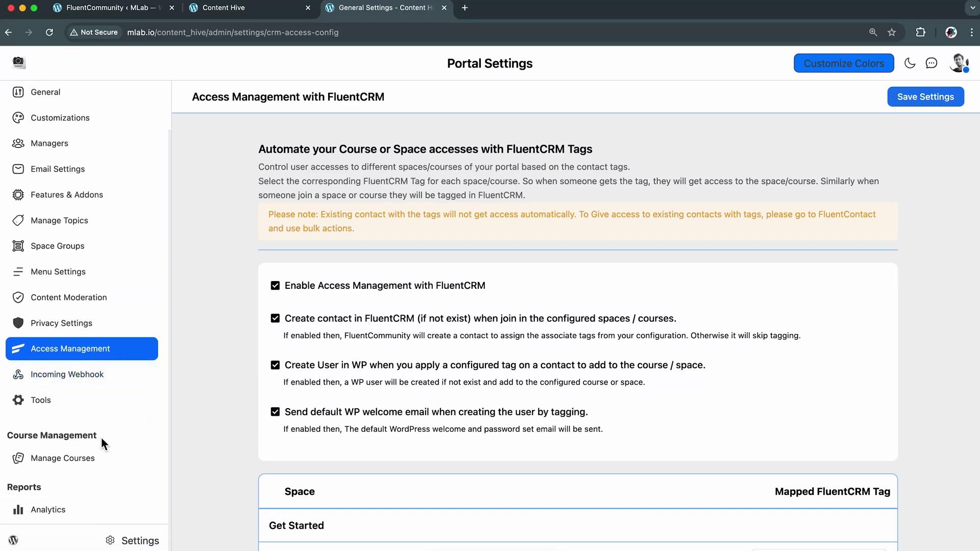
Open the course management list and go into the Digital Marketing Masterclass lessons
click(82, 468)
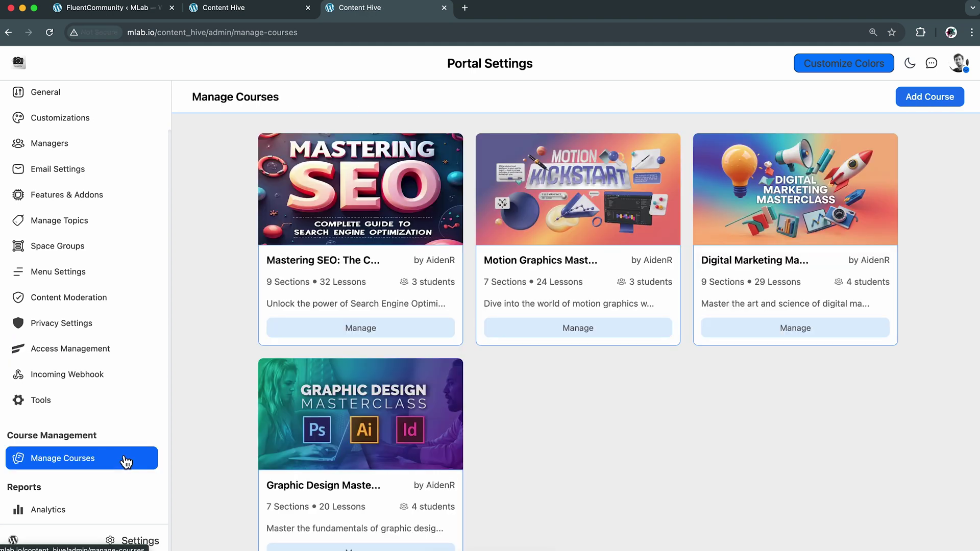
scroll(625, 378, down, 2)
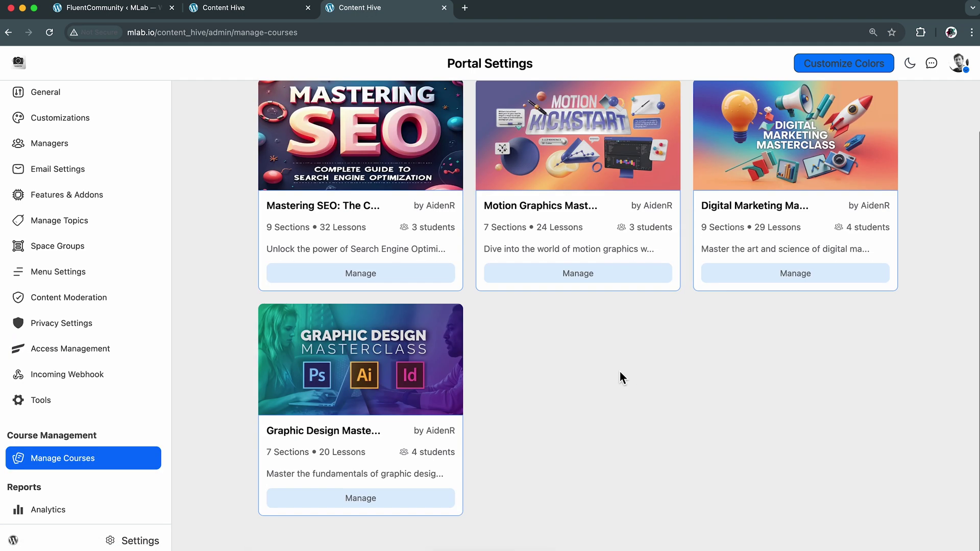
scroll(619, 372, up, 2)
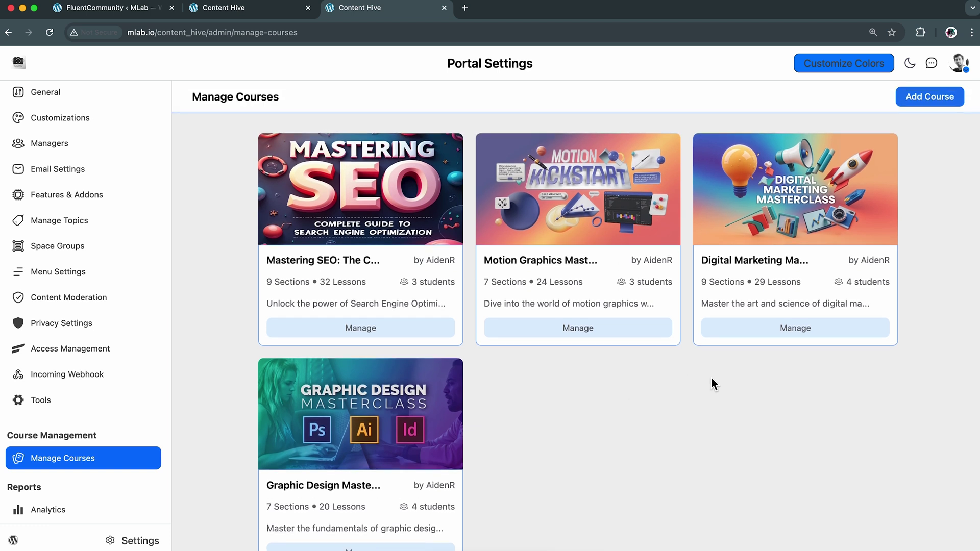
click(803, 330)
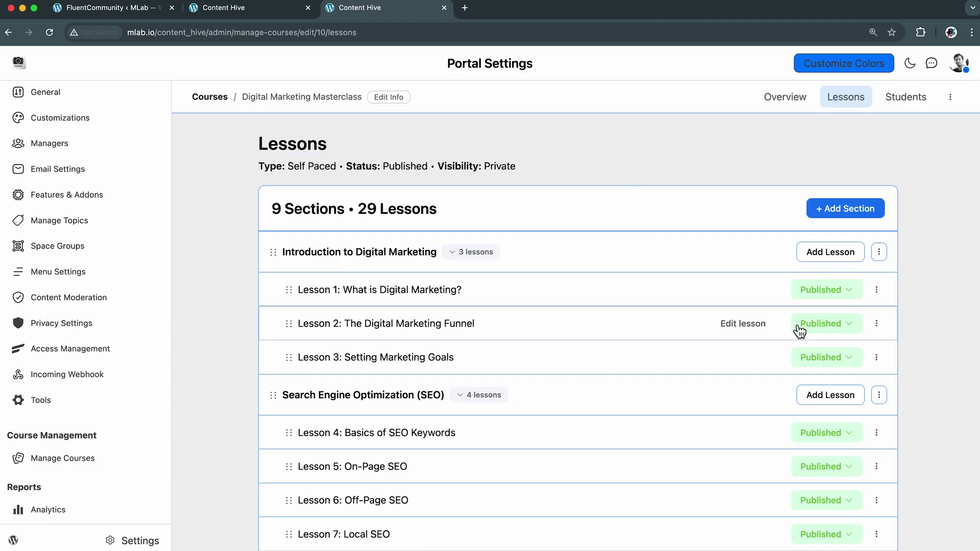
Scan the lessons, then show the course overview with 4 students and 41% average completion
scroll(655, 362, down, 10)
scroll(656, 364, down, 12)
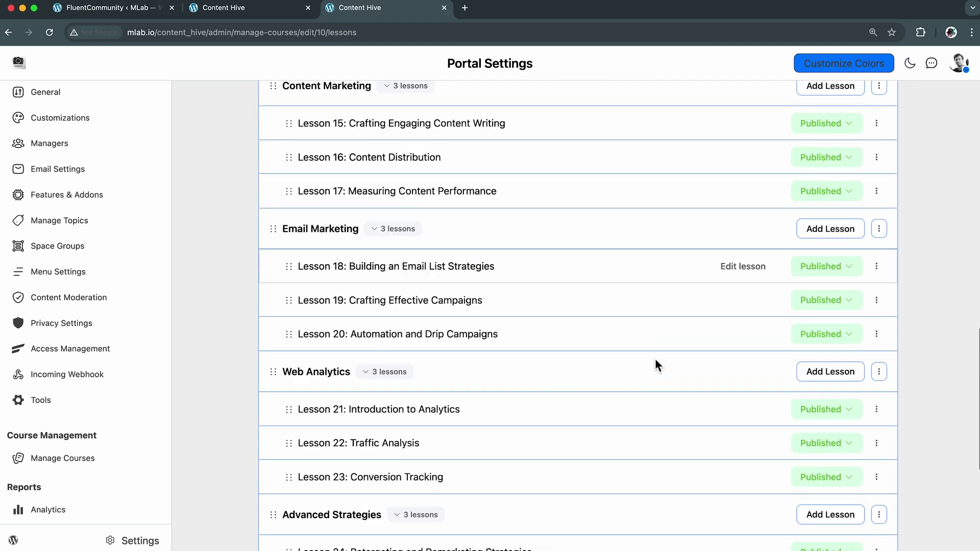
scroll(654, 358, up, 20)
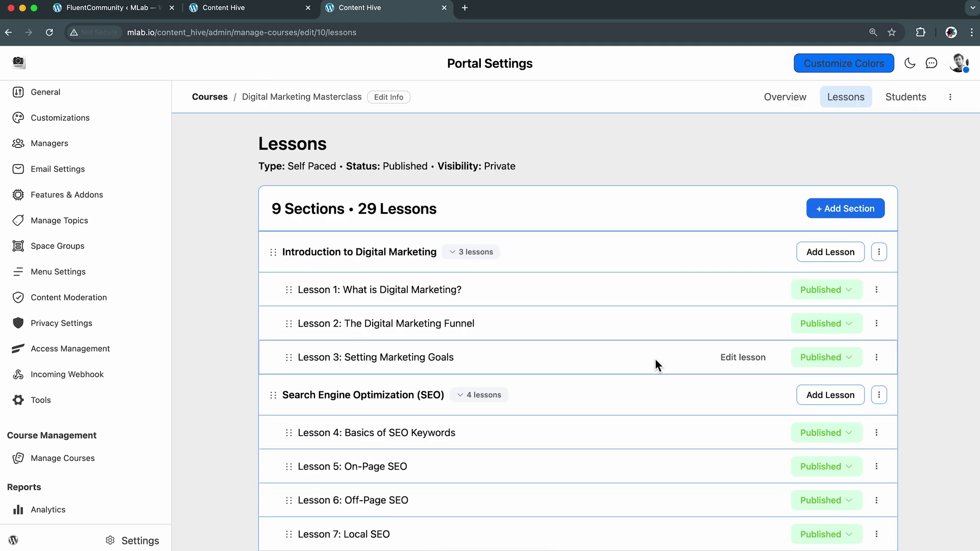
click(789, 105)
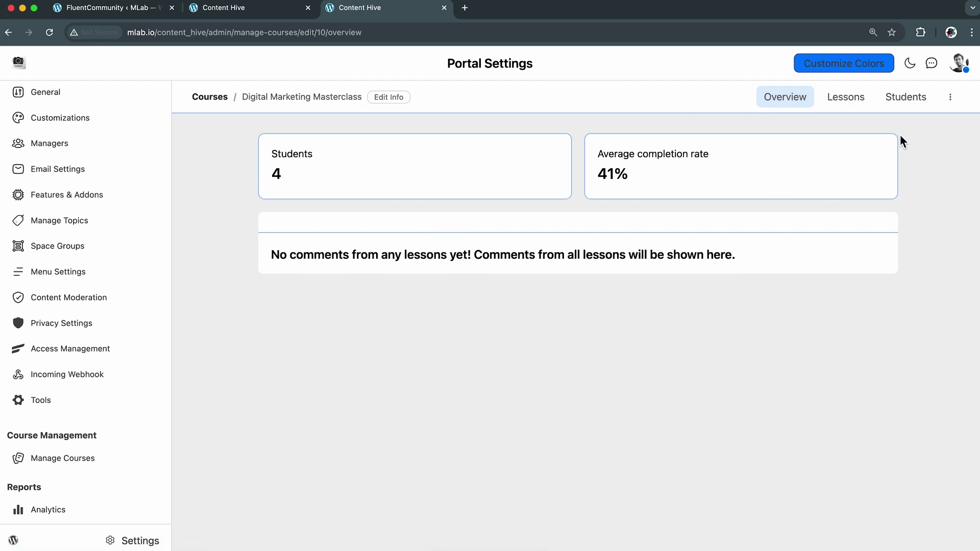
Check the course's enrolled students and its lessons list, then bring up the course's more-actions menu
click(912, 110)
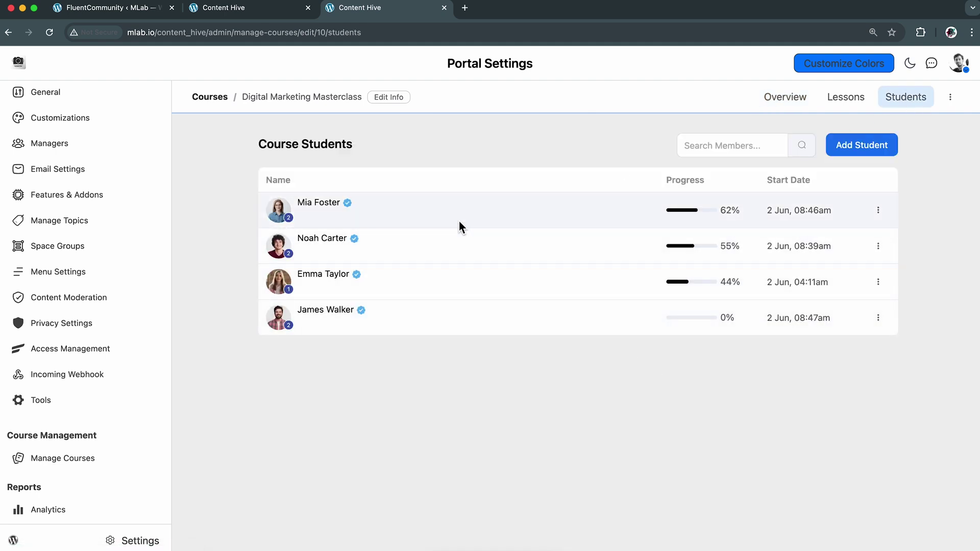
click(857, 104)
click(951, 100)
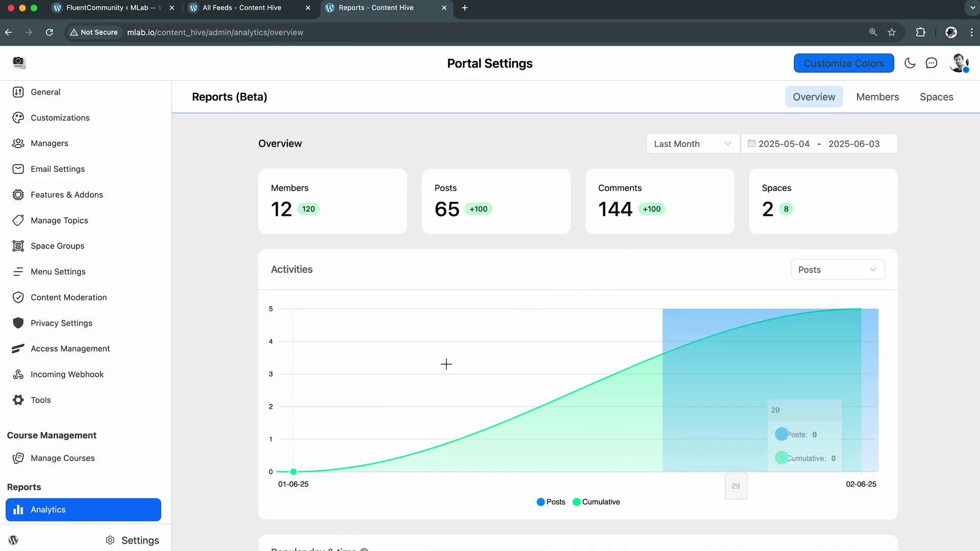
Review the analytics period presets and date calendar, keeping the Last Month range
scroll(945, 322, down, 3)
scroll(944, 320, down, 3)
scroll(944, 320, up, 5)
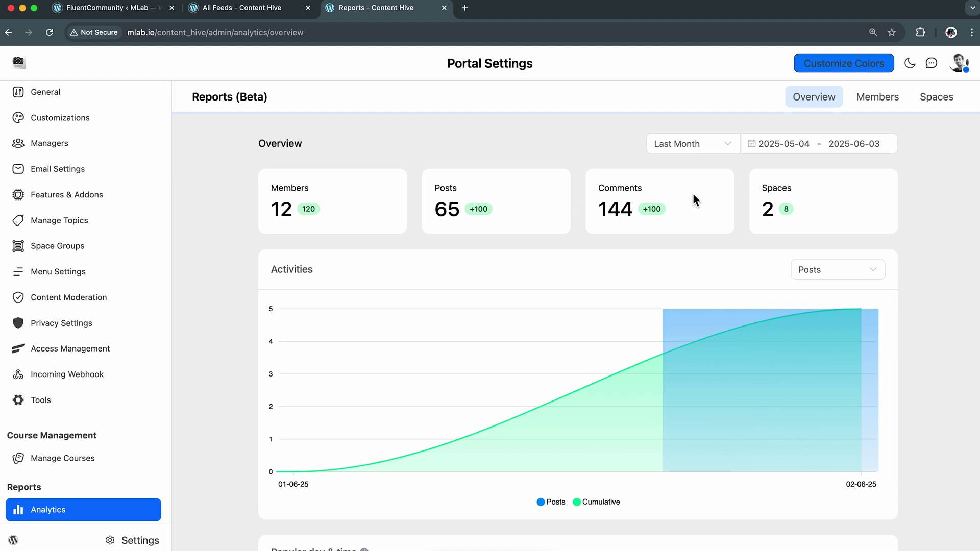
click(729, 149)
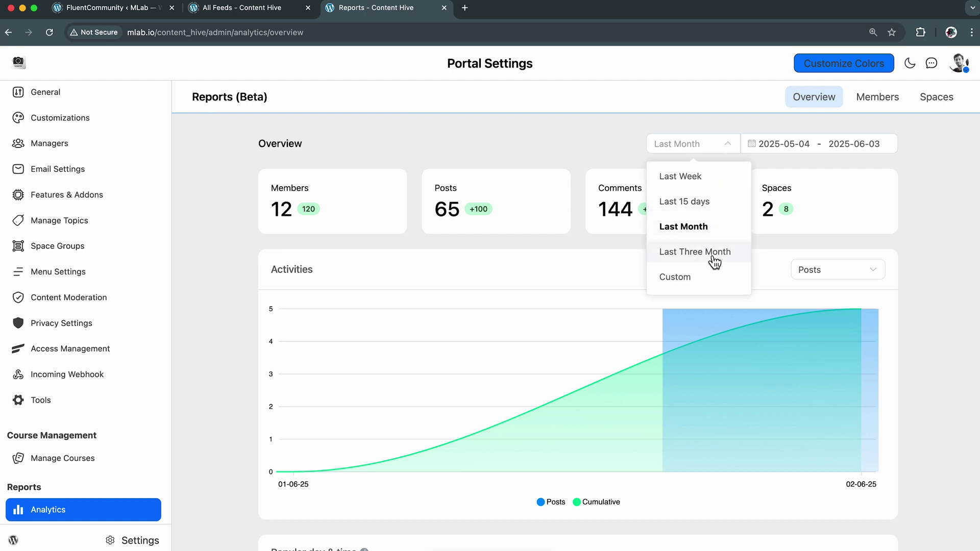
click(920, 181)
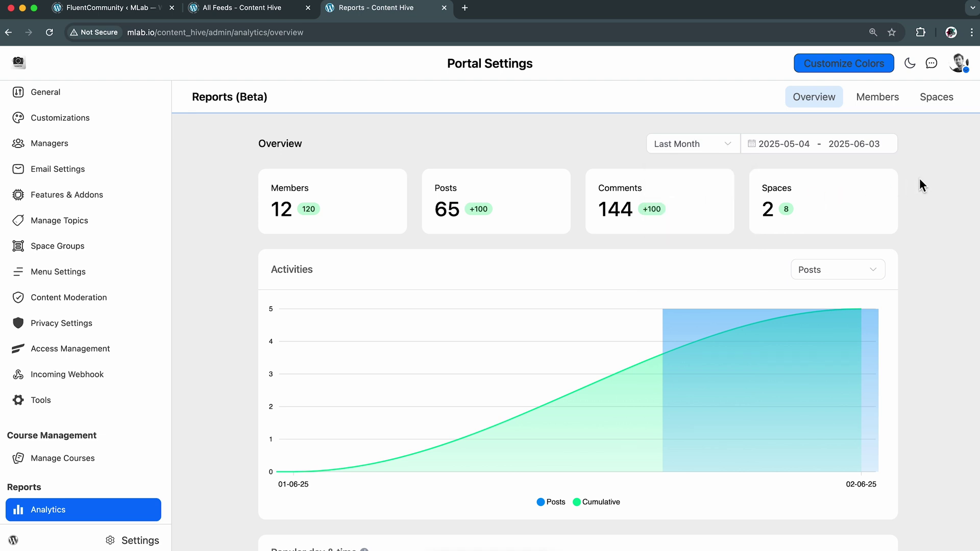
click(805, 144)
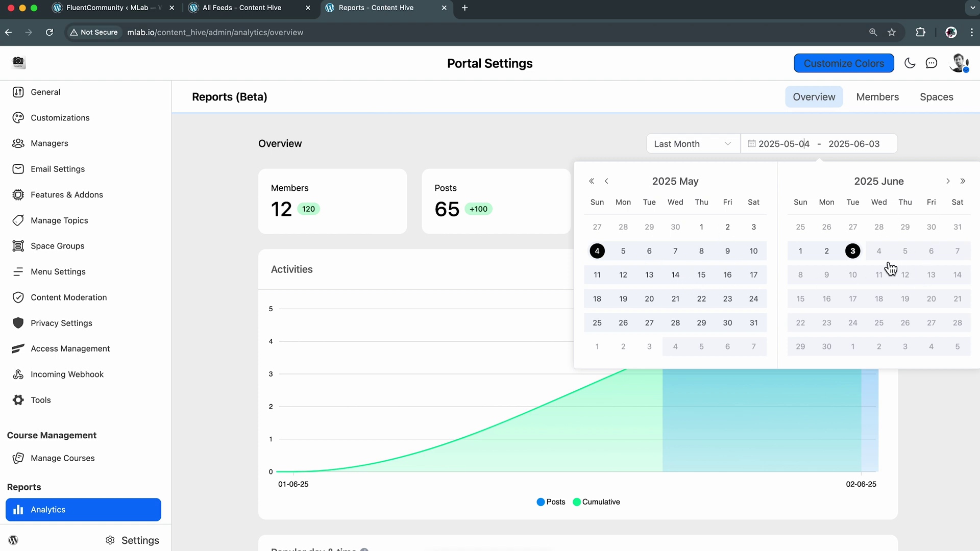
click(938, 145)
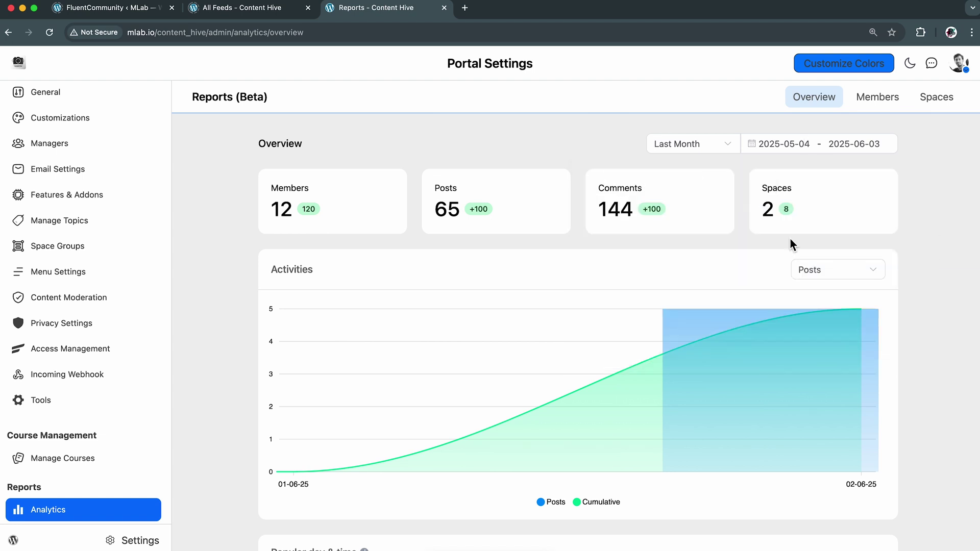
Check which metrics the Activities chart offers, leaving it on Posts
drag(317, 269, 261, 268)
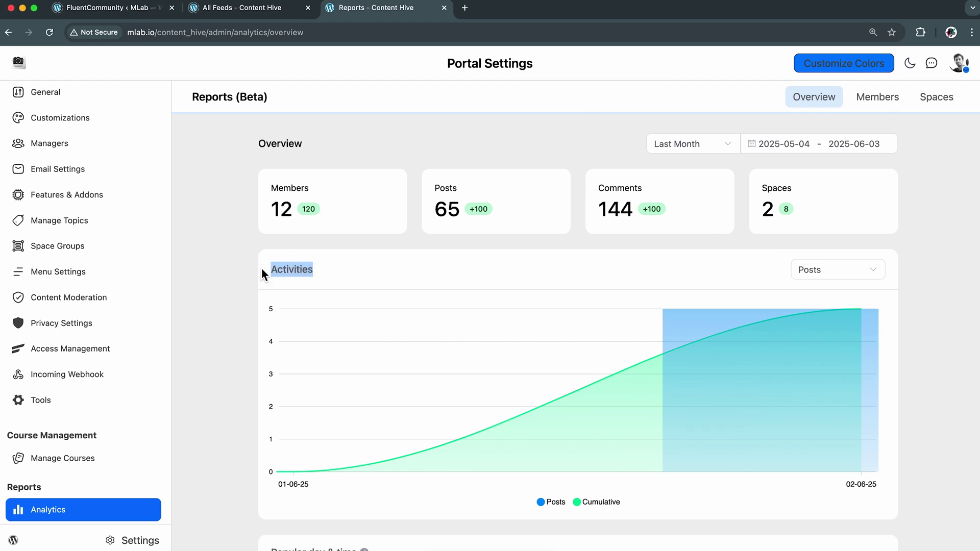
click(226, 270)
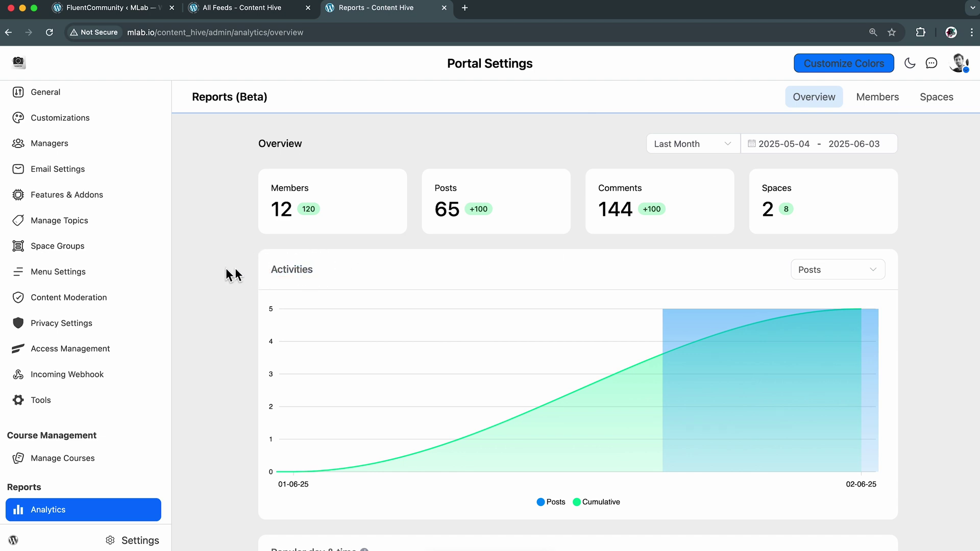
click(850, 270)
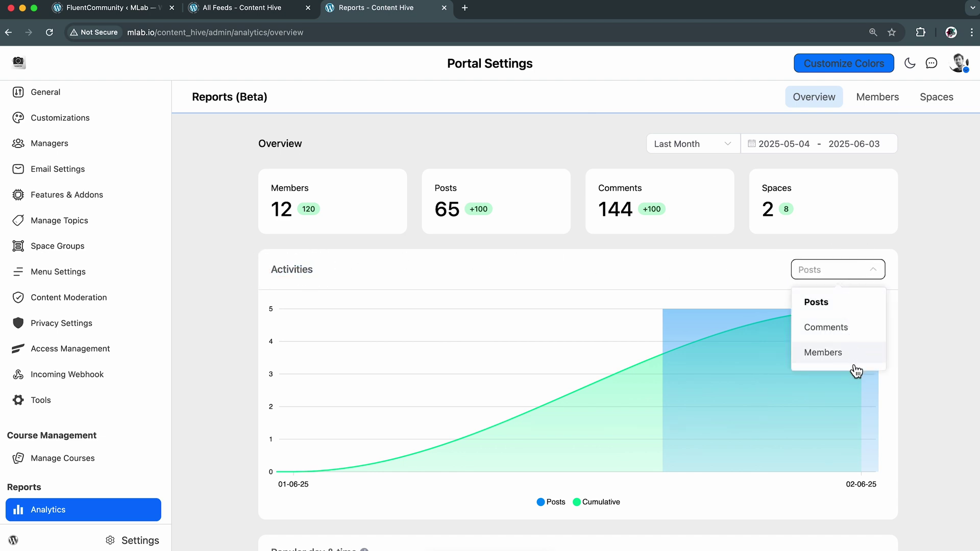
click(913, 250)
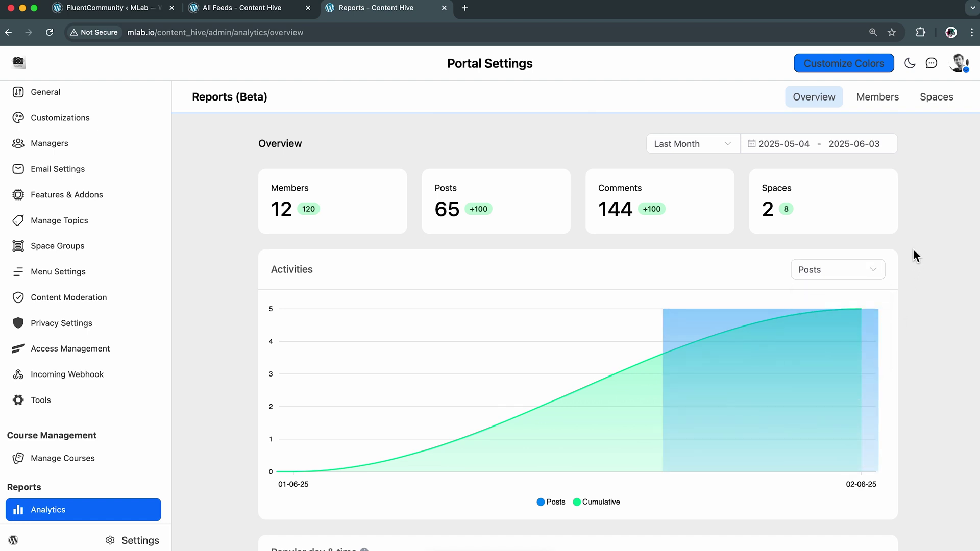
scroll(914, 250, down, 5)
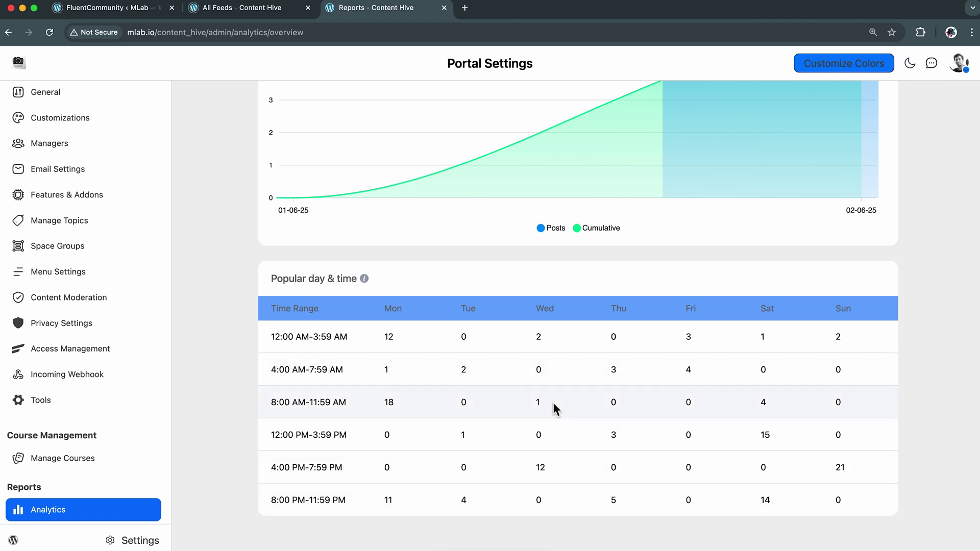
drag(270, 278, 372, 280)
click(415, 280)
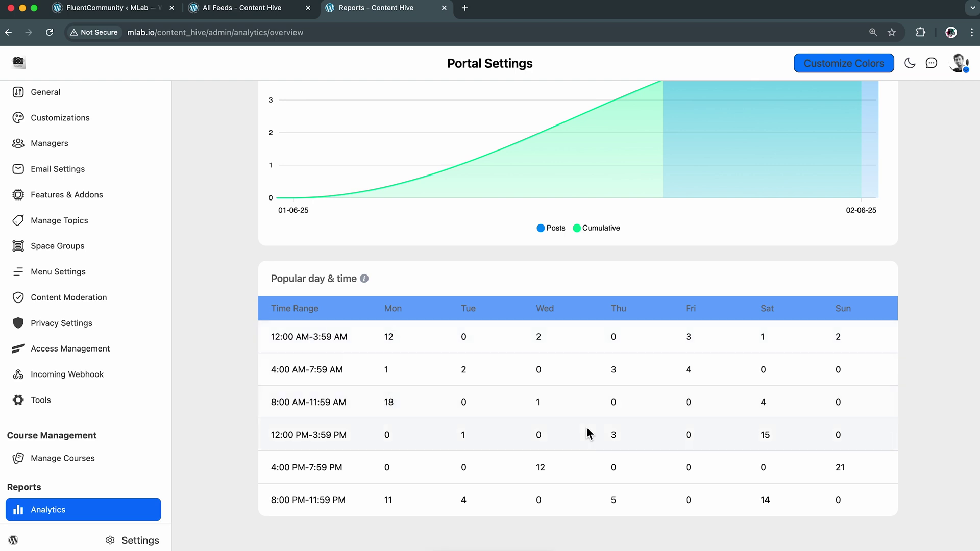
scroll(644, 371, up, 5)
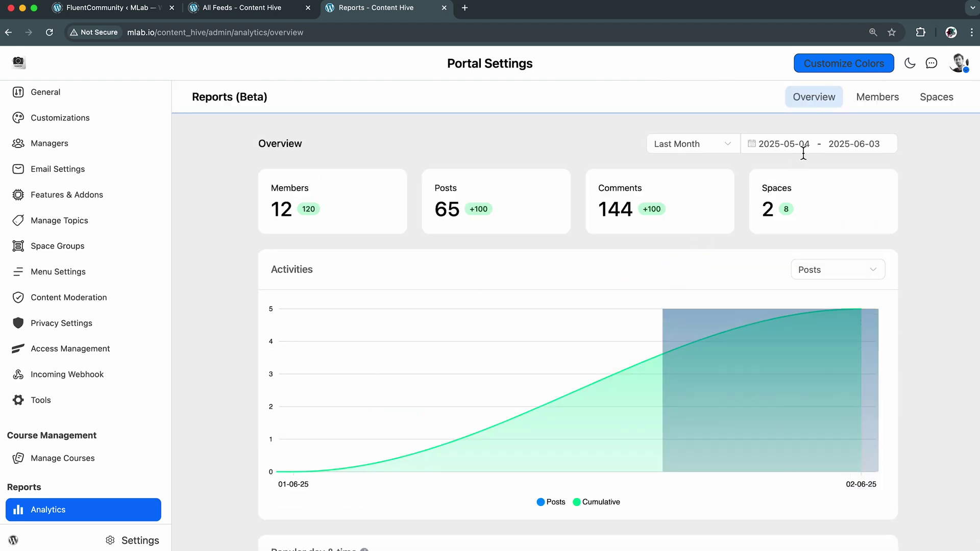
View the Members report (120 total, 86 active, 12 new, 6 pending) and its top posters and commenters
click(881, 103)
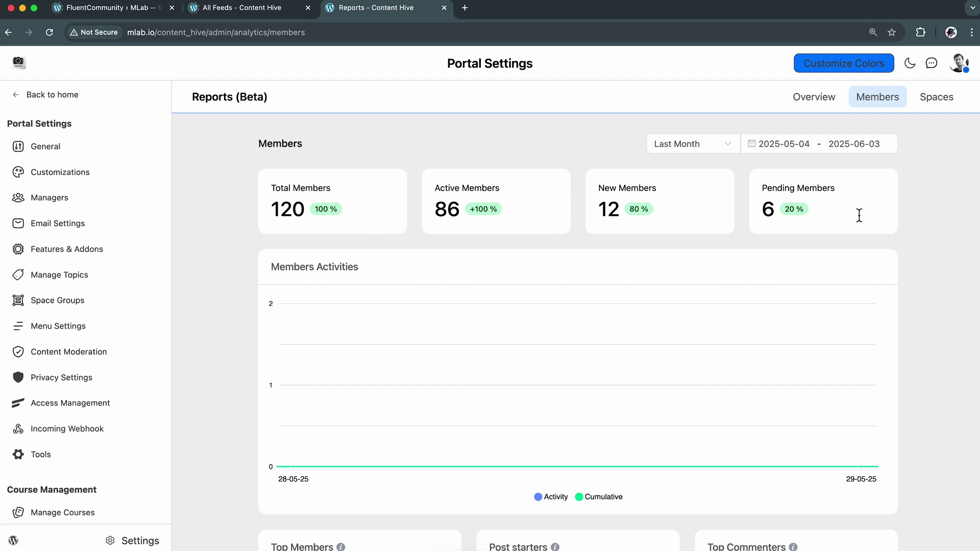
drag(365, 270, 272, 271)
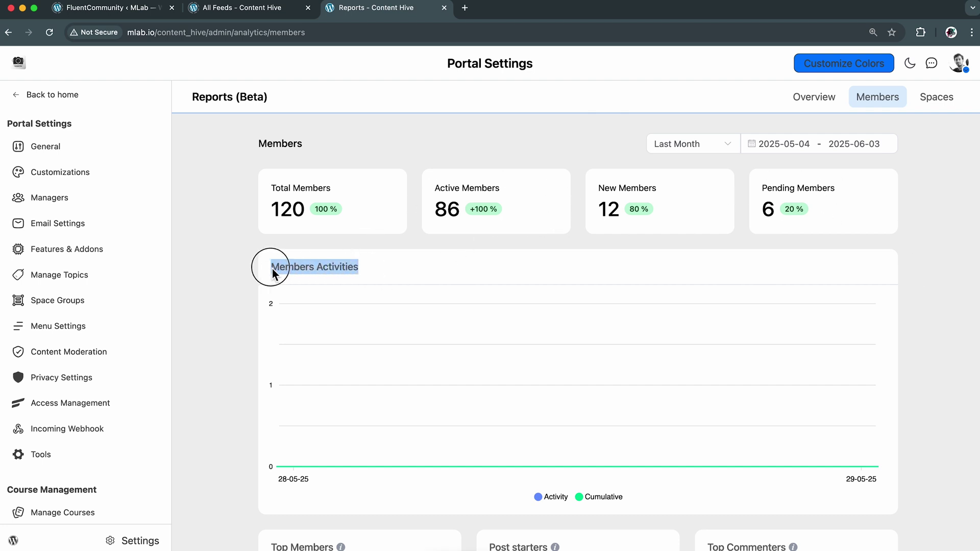
click(229, 268)
scroll(226, 267, down, 3)
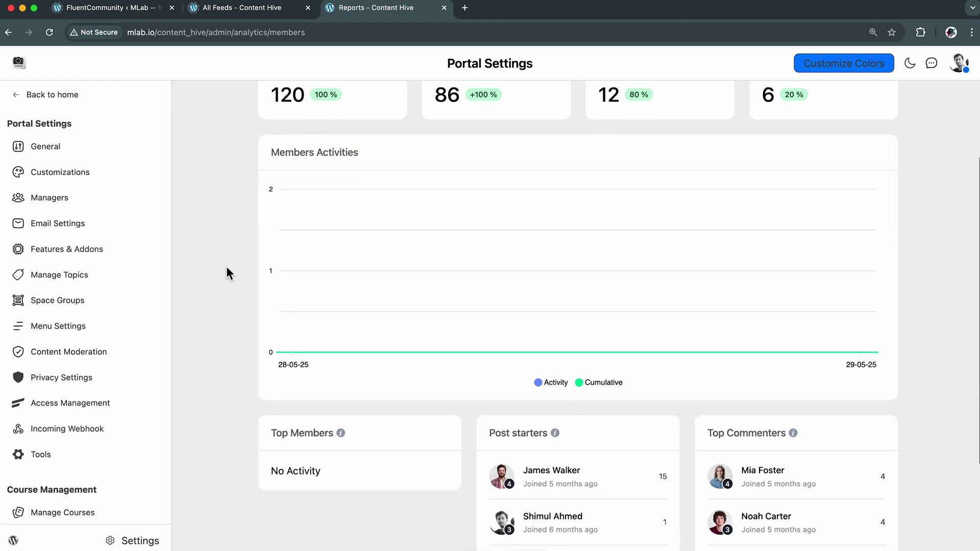
scroll(225, 265, down, 2)
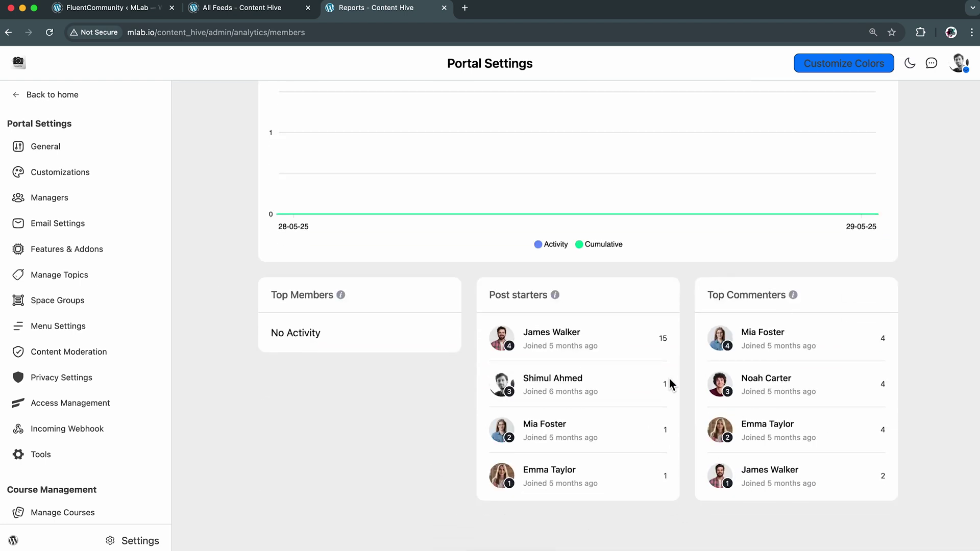
scroll(653, 376, up, 5)
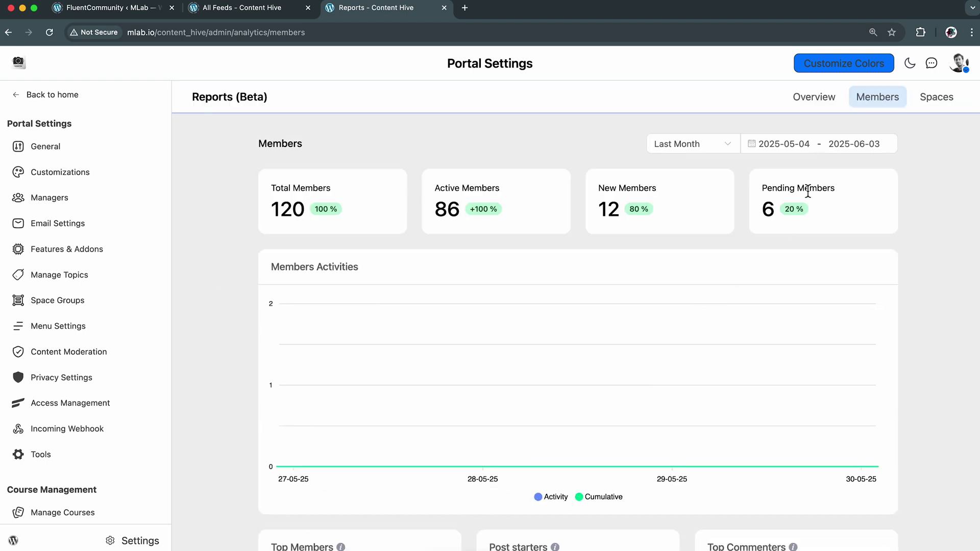
View the Spaces report: 8 spaces, 65 posts, 144 comments, 120 members, Popular Spaces led by Lens Masters
click(939, 95)
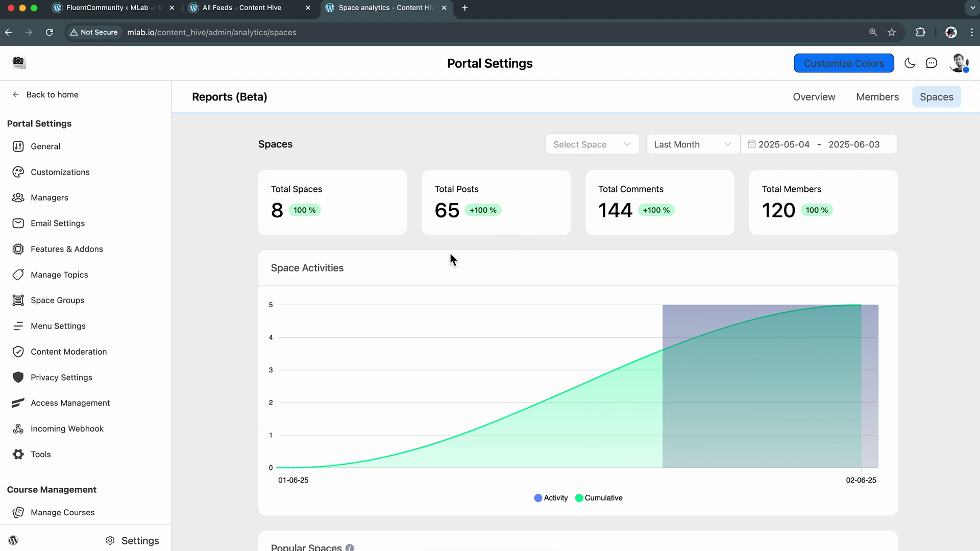
drag(343, 268, 261, 269)
click(238, 240)
scroll(237, 234, down, 5)
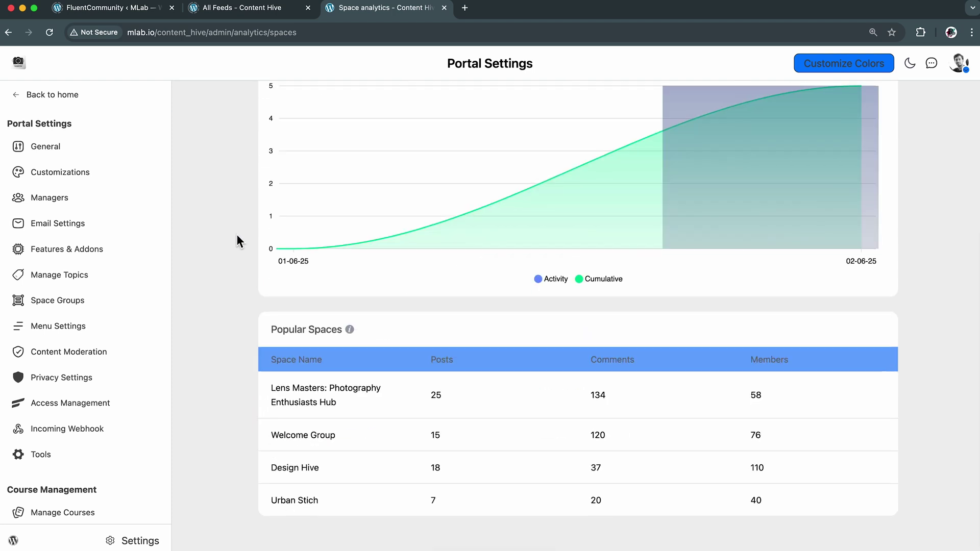
drag(271, 333, 343, 333)
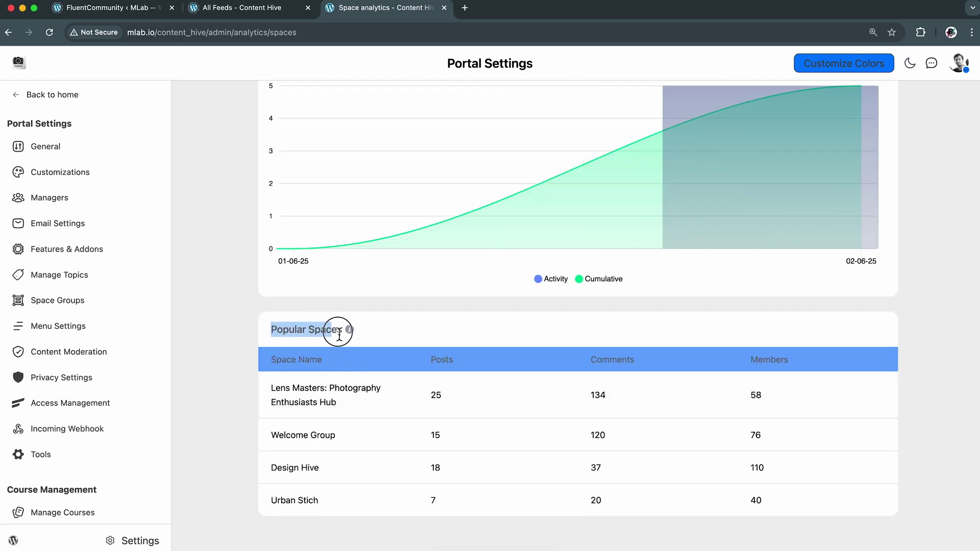
mouse_move(348, 335)
click(930, 295)
scroll(929, 296, up, 5)
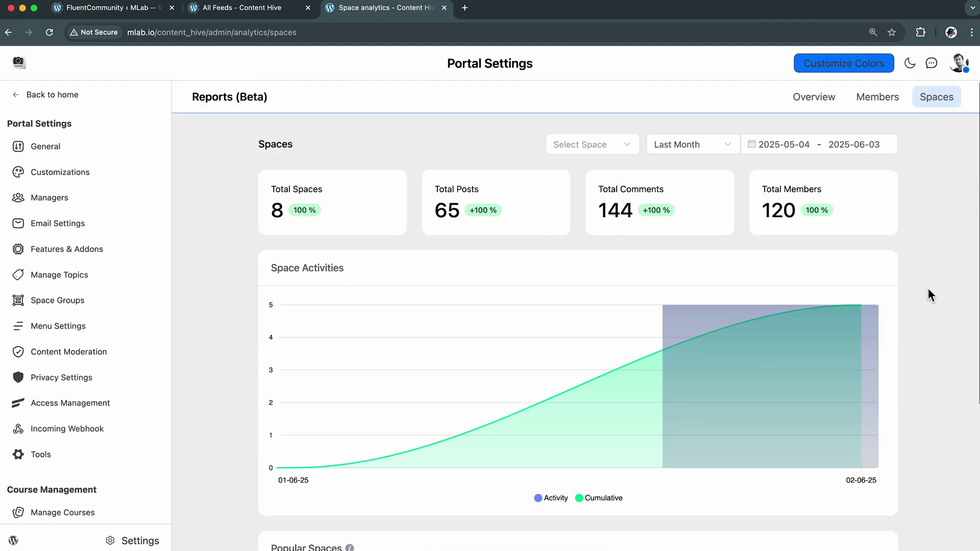
Go back from Portal Settings to the Content Hive community home feed
click(80, 96)
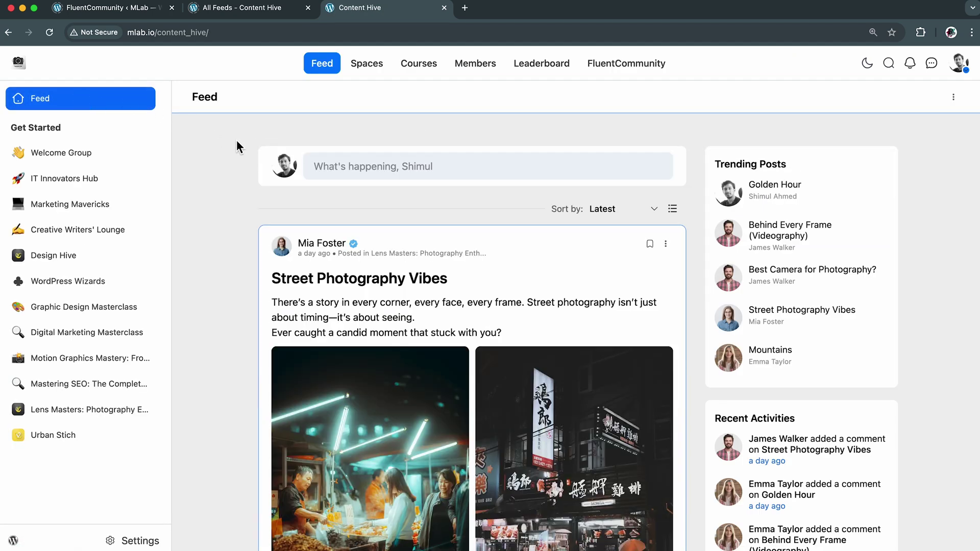